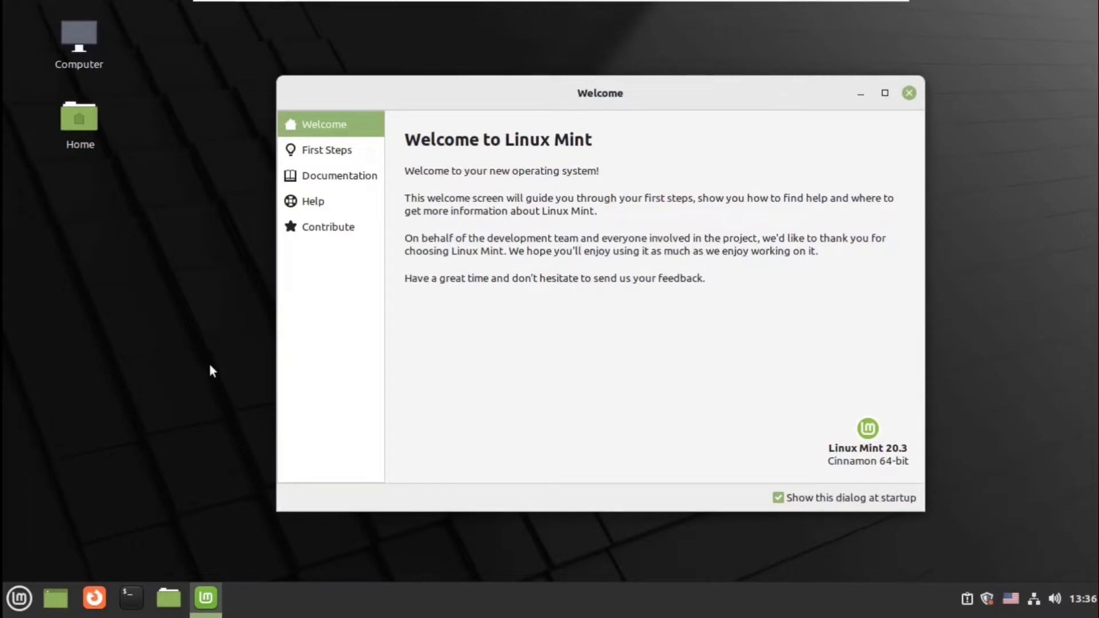
- Uncheck 'Show this dialog at startup' so the Welcome Screen stops appearing at login
click(777, 498)
- Turn on the dark theme in First Steps, then open and close the Home folder
click(340, 150)
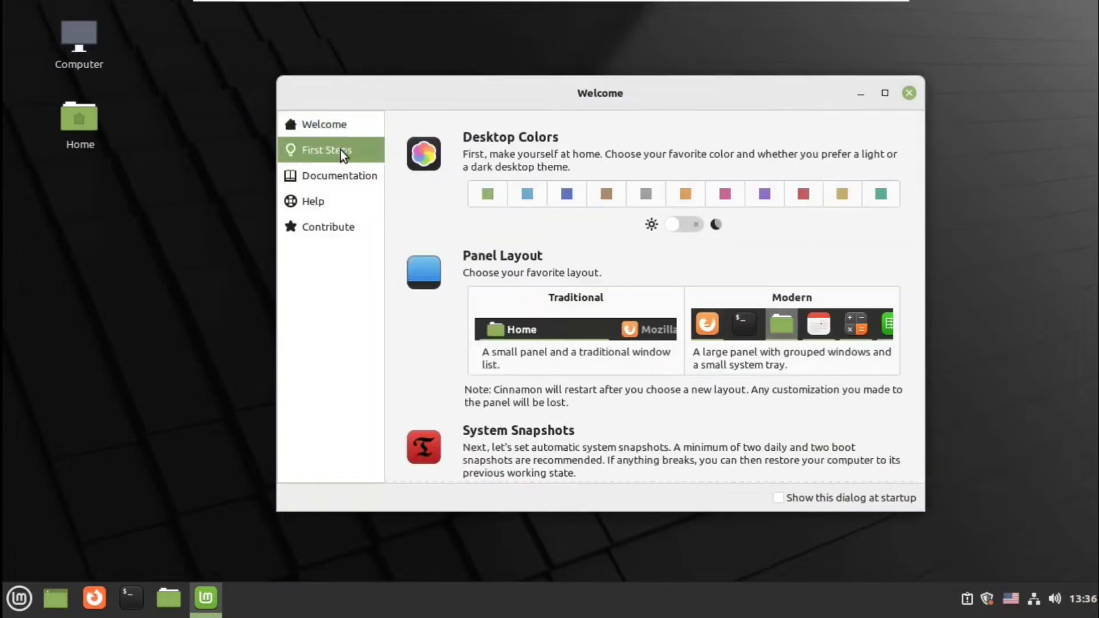
click(672, 224)
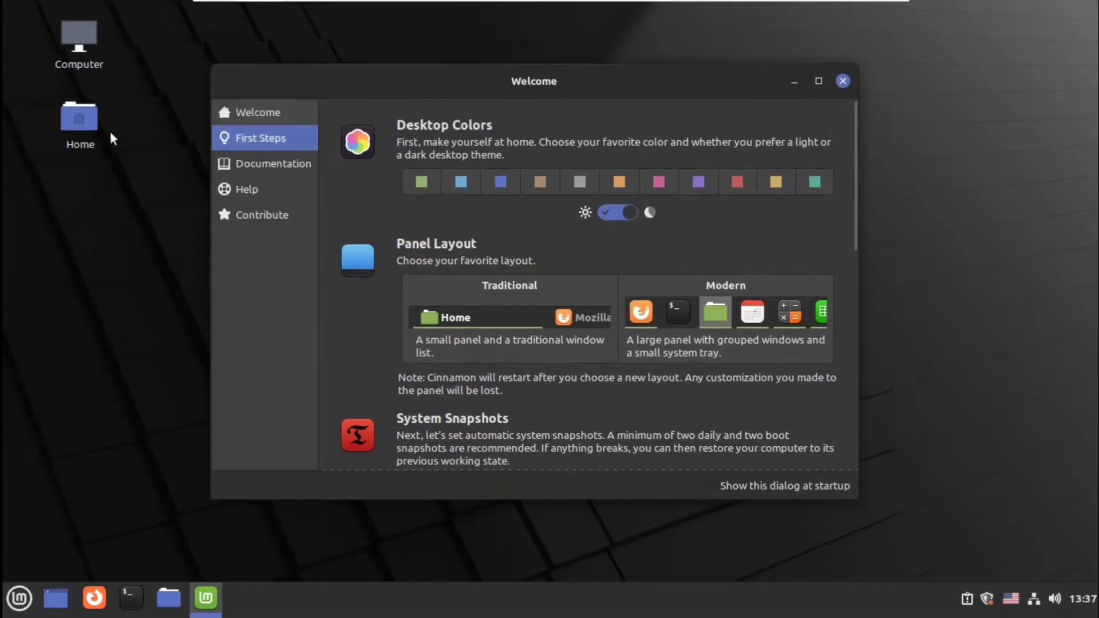
click(81, 112)
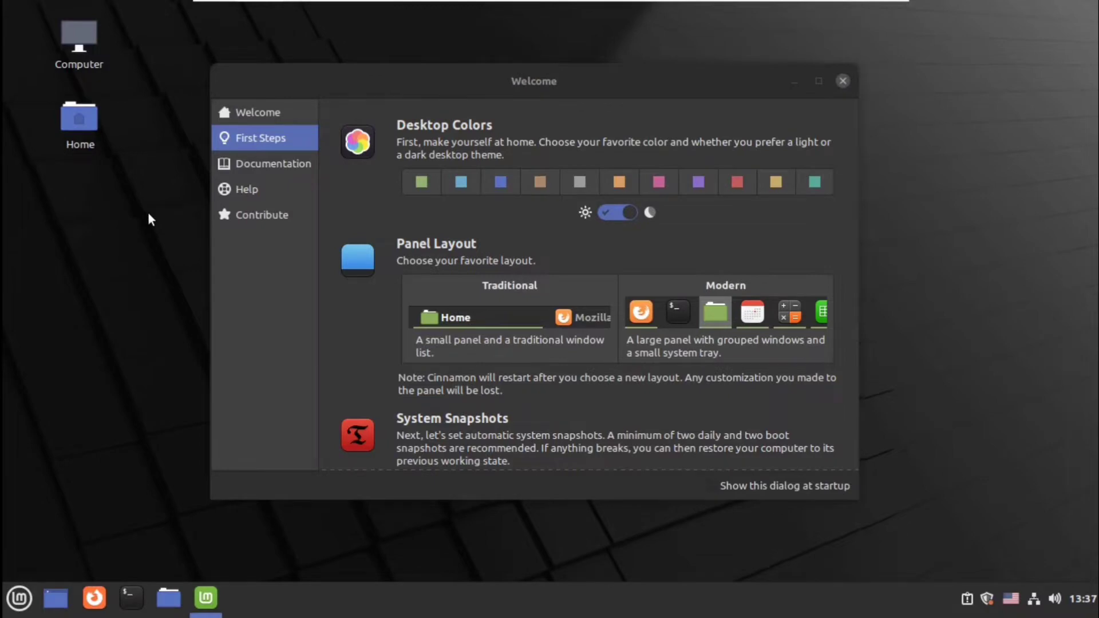
drag(553, 93, 657, 102)
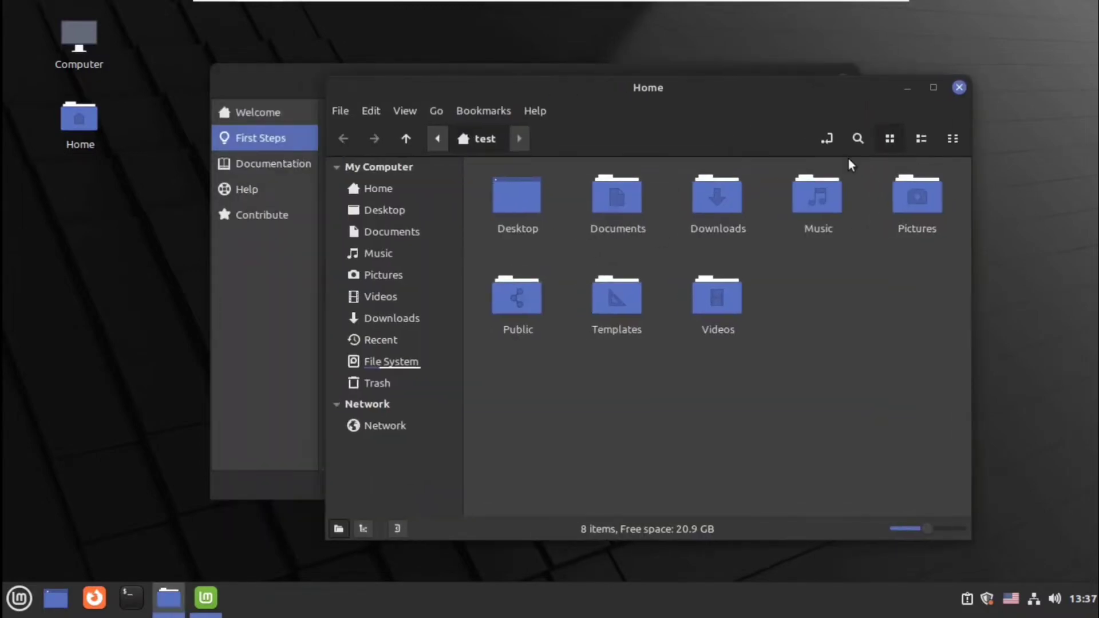
click(960, 87)
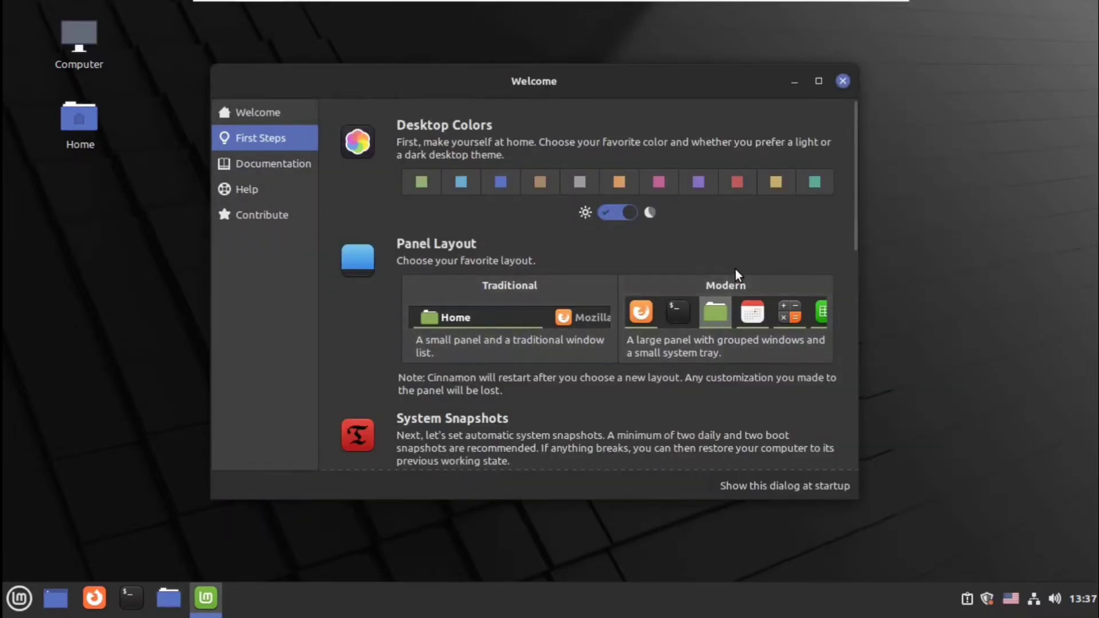
- Scroll to System Snapshots and launch the Timeshift setup
scroll(735, 269, down, 2)
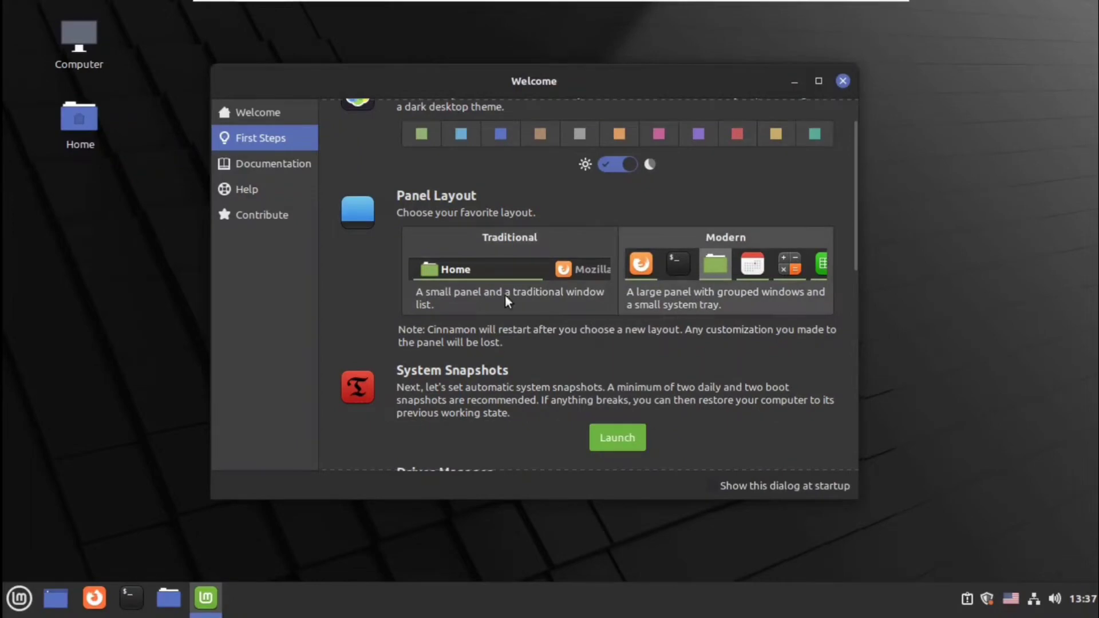
scroll(696, 364, down, 10)
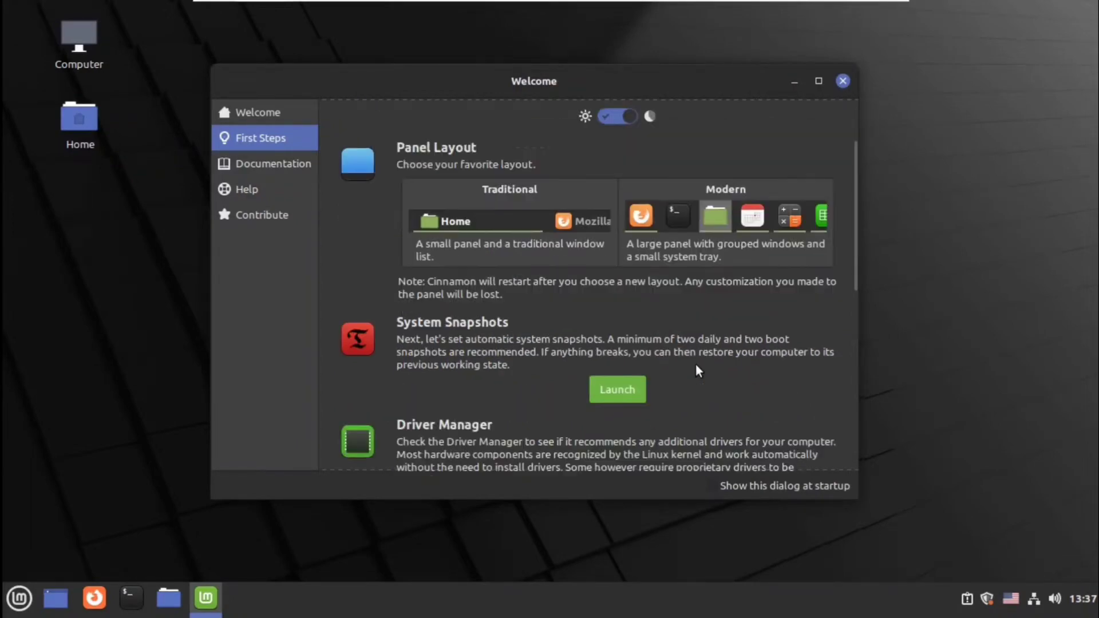
scroll(696, 365, down, 4)
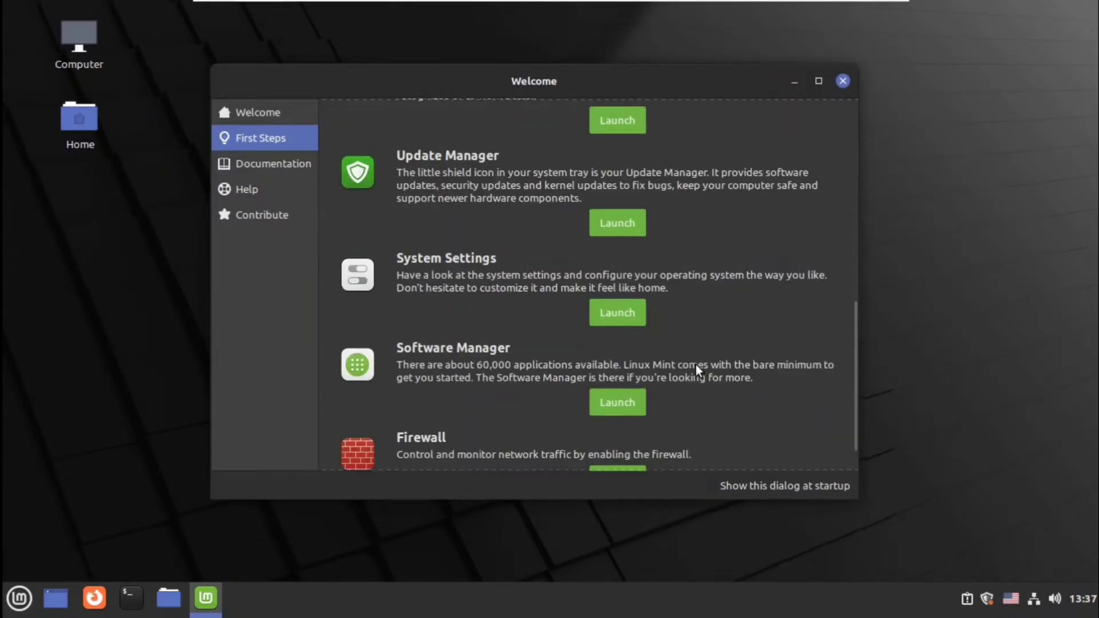
scroll(696, 363, up, 6)
scroll(696, 371, up, 5)
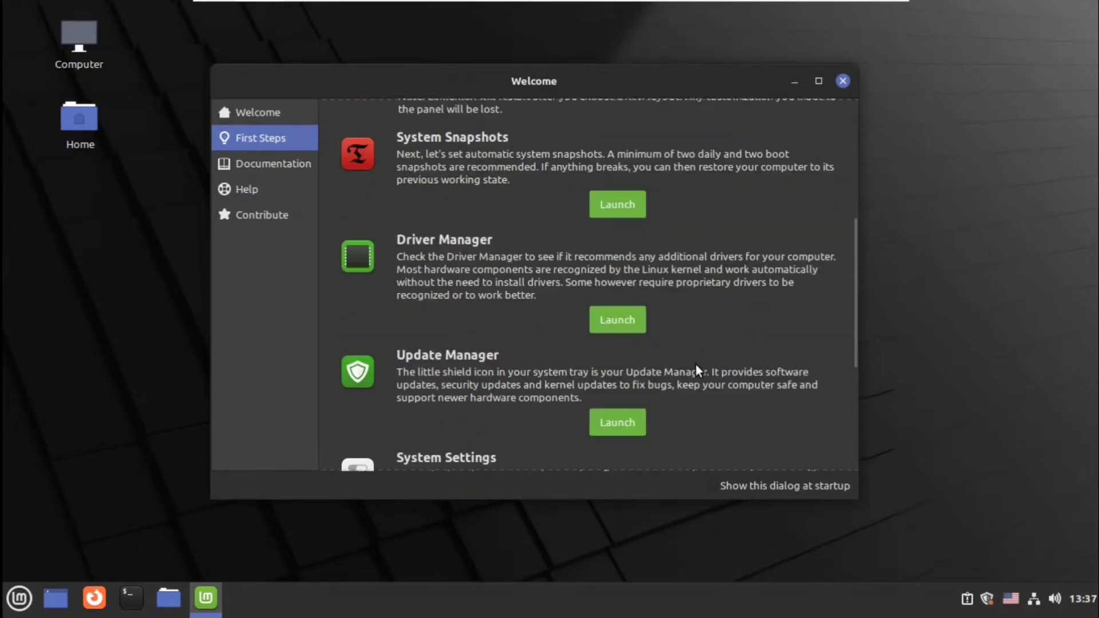
click(609, 303)
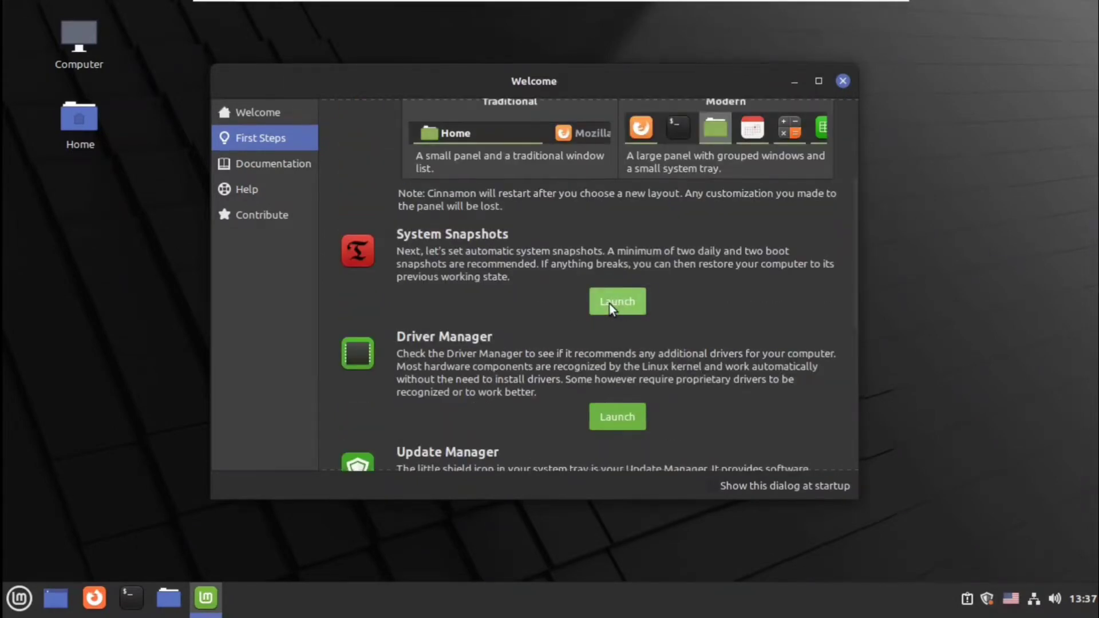
- Authenticate, then choose RSYNC snapshots stored on sda5
key(Return)
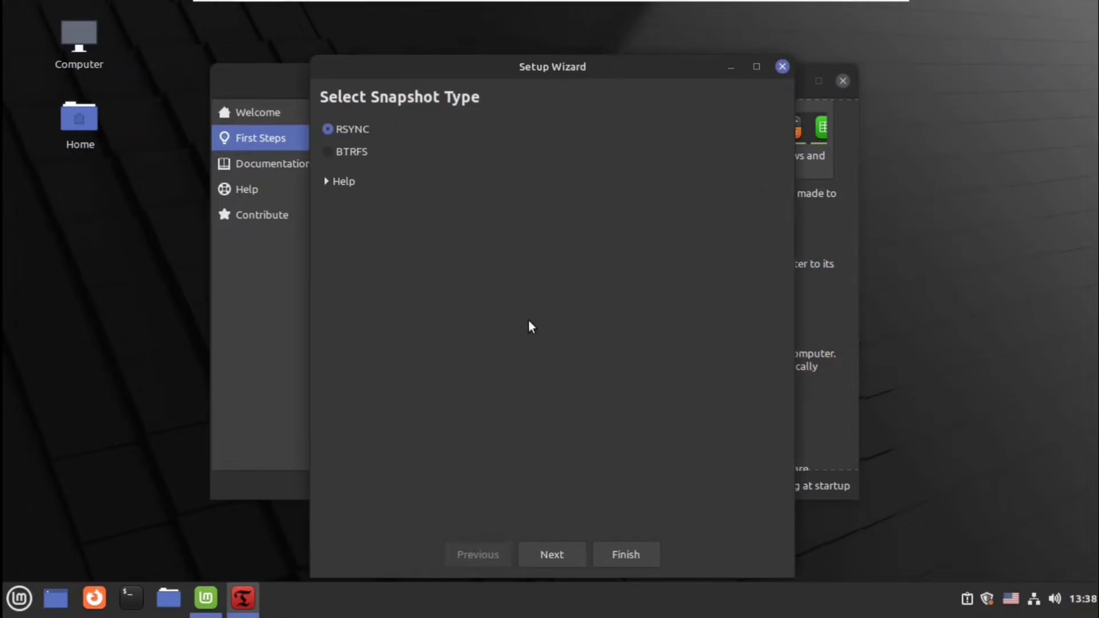
click(328, 152)
click(327, 129)
click(559, 551)
drag(506, 66, 458, 36)
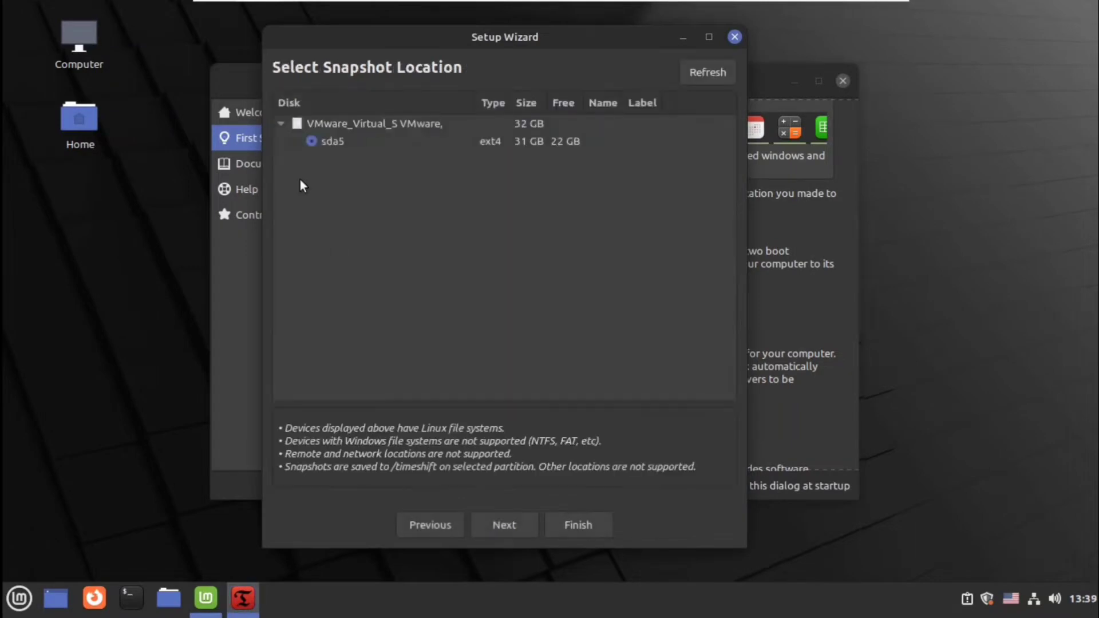
click(572, 146)
click(503, 525)
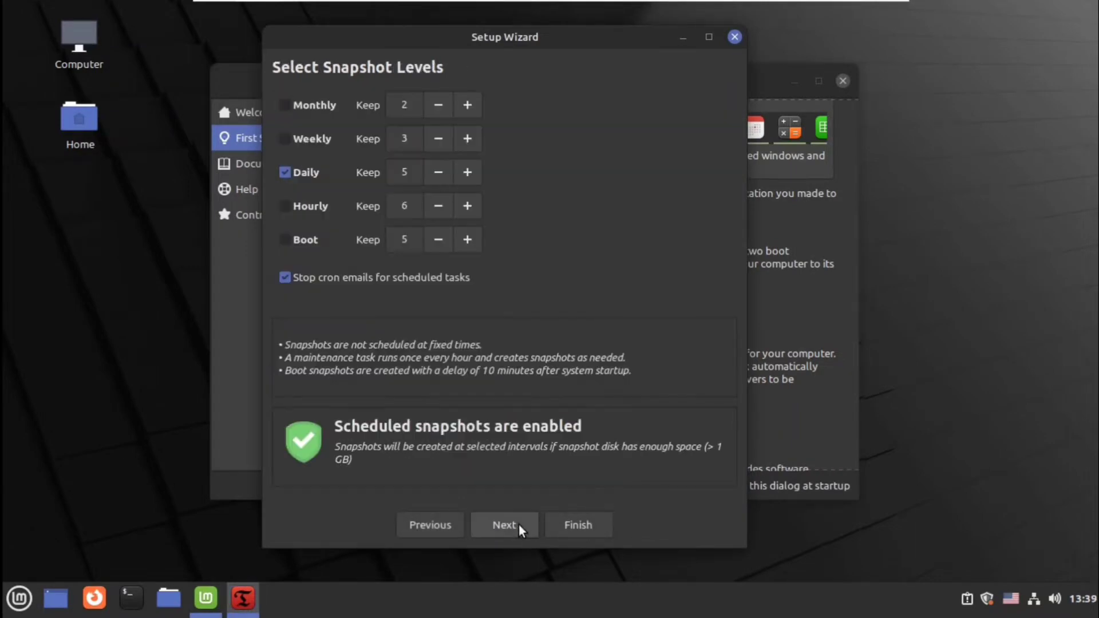
- Replace daily snapshots with monthly and weekly schedules, keeping 1 weekly
click(284, 172)
click(284, 141)
click(440, 139)
click(440, 139)
click(293, 103)
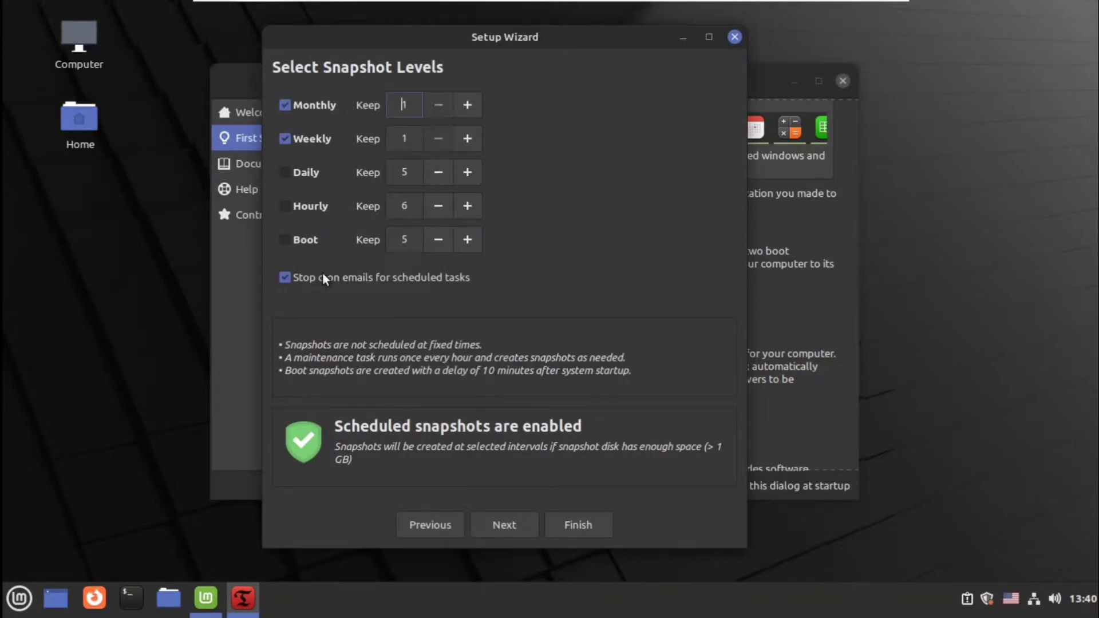
click(503, 523)
- Include all files for both the root and user home folders, and finish
click(648, 164)
click(649, 146)
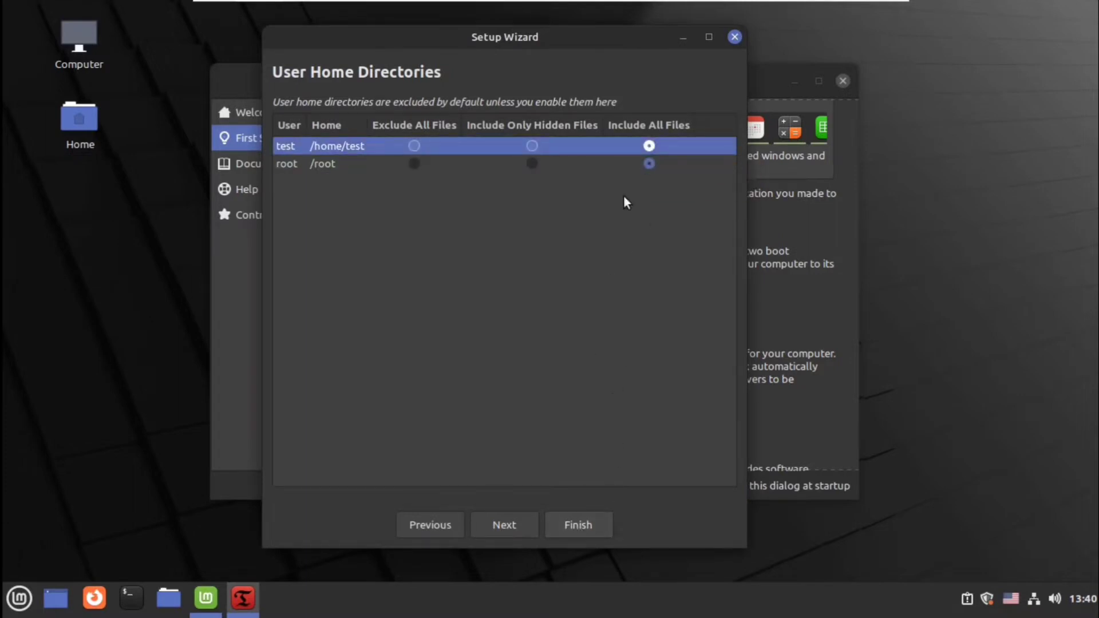
click(583, 525)
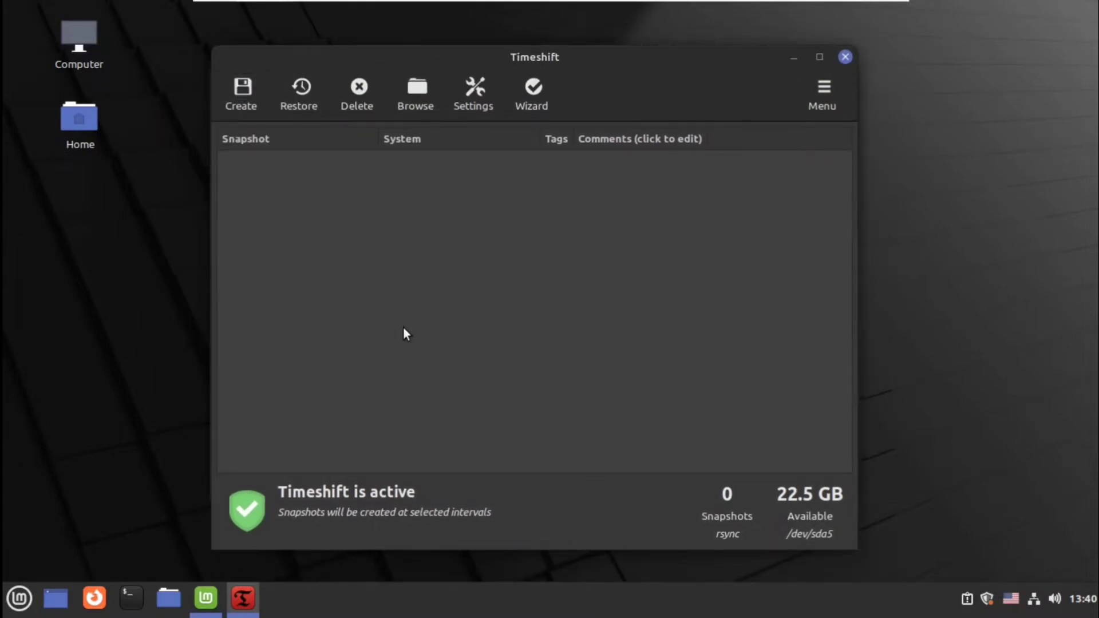
click(241, 97)
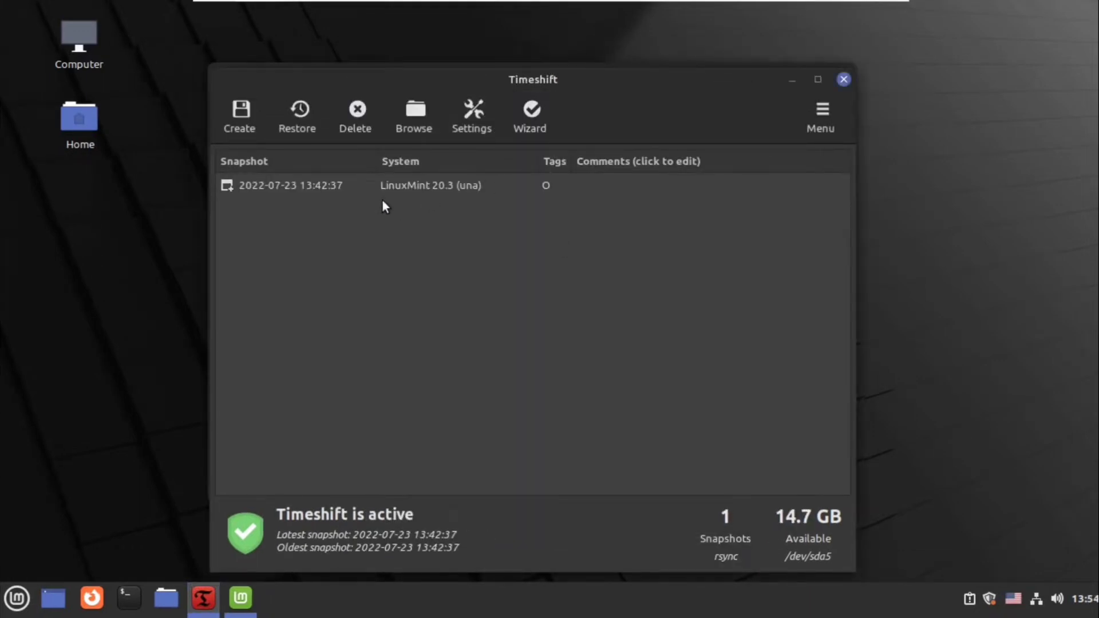
click(569, 183)
right_click(569, 183)
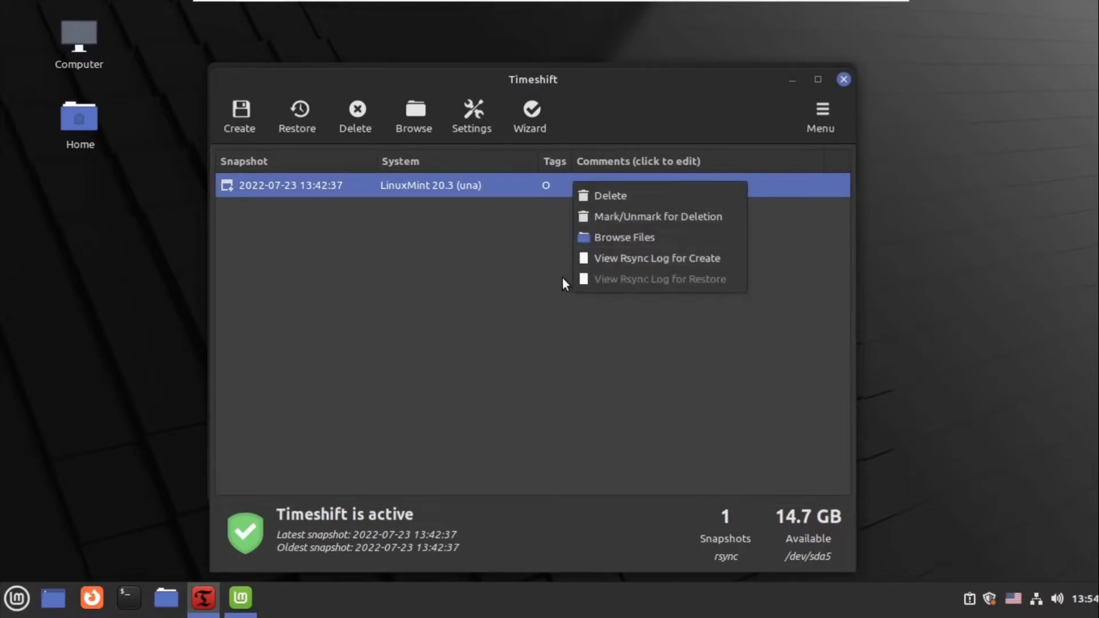
click(546, 303)
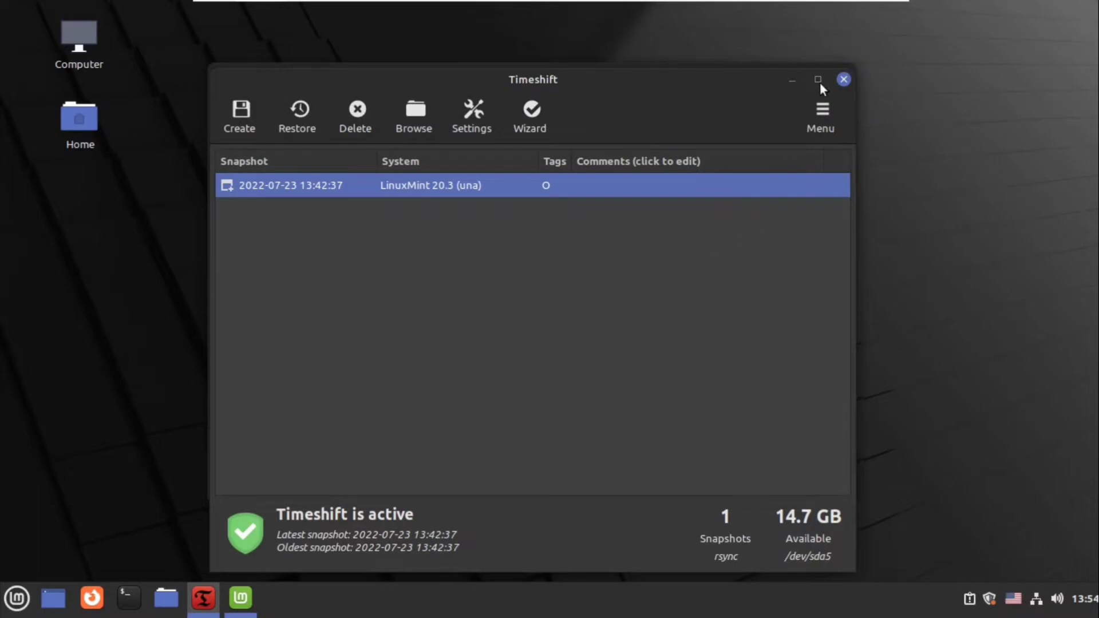
click(843, 79)
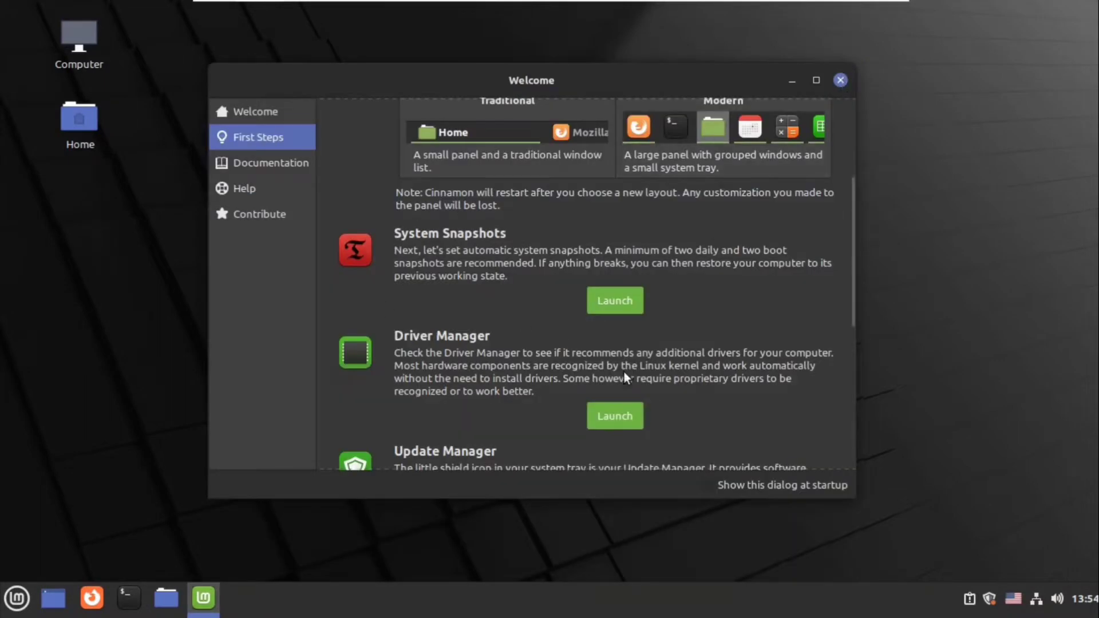
- Launch Driver Manager from First Steps and authenticate with the account password
click(610, 416)
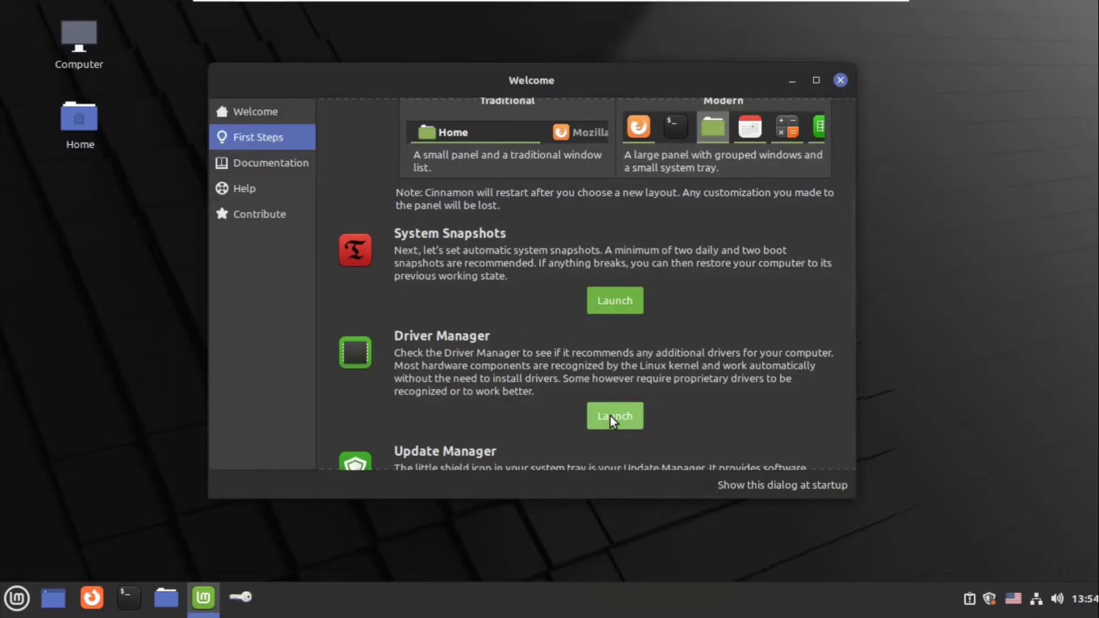
text(•)
key(Return)
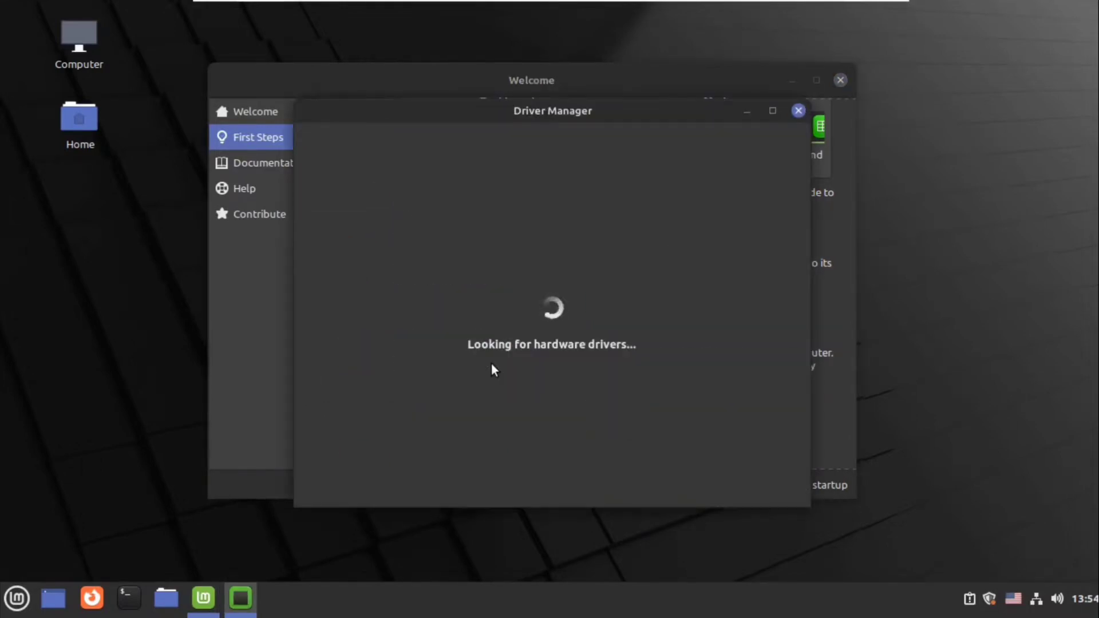
- Set the Lamp image from the Una collection as wallpaper and close Backgrounds
right_click(60, 290)
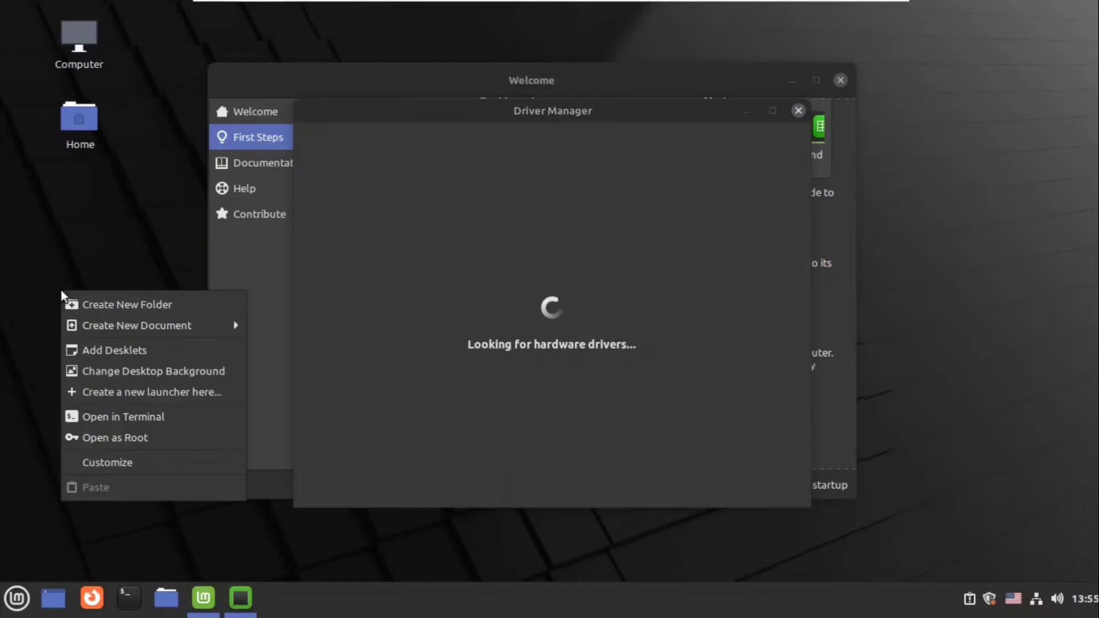
click(122, 374)
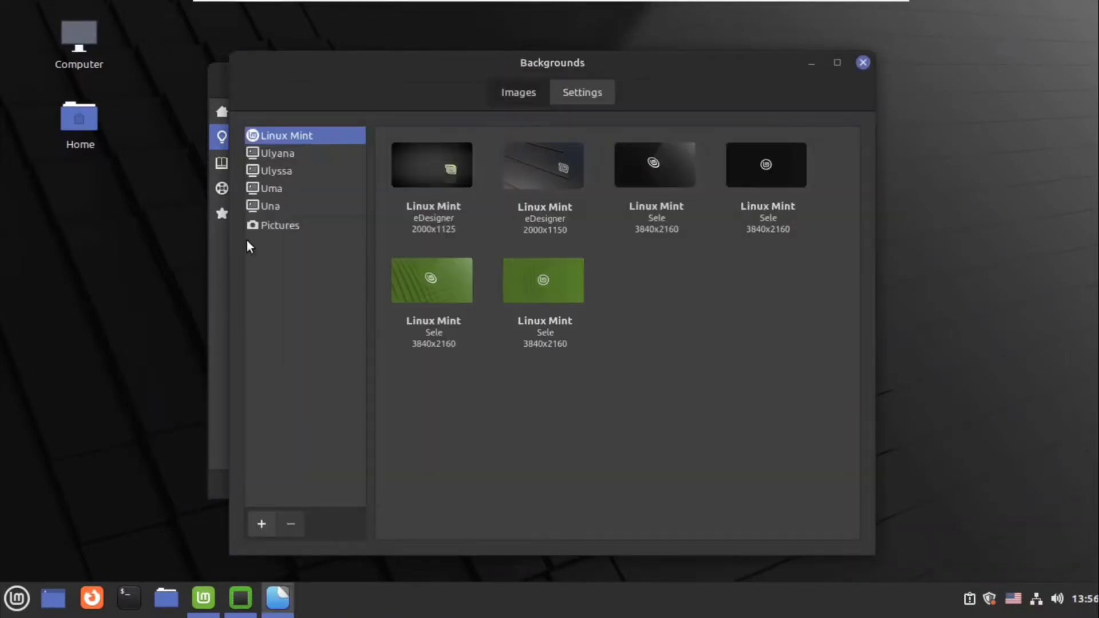
click(269, 207)
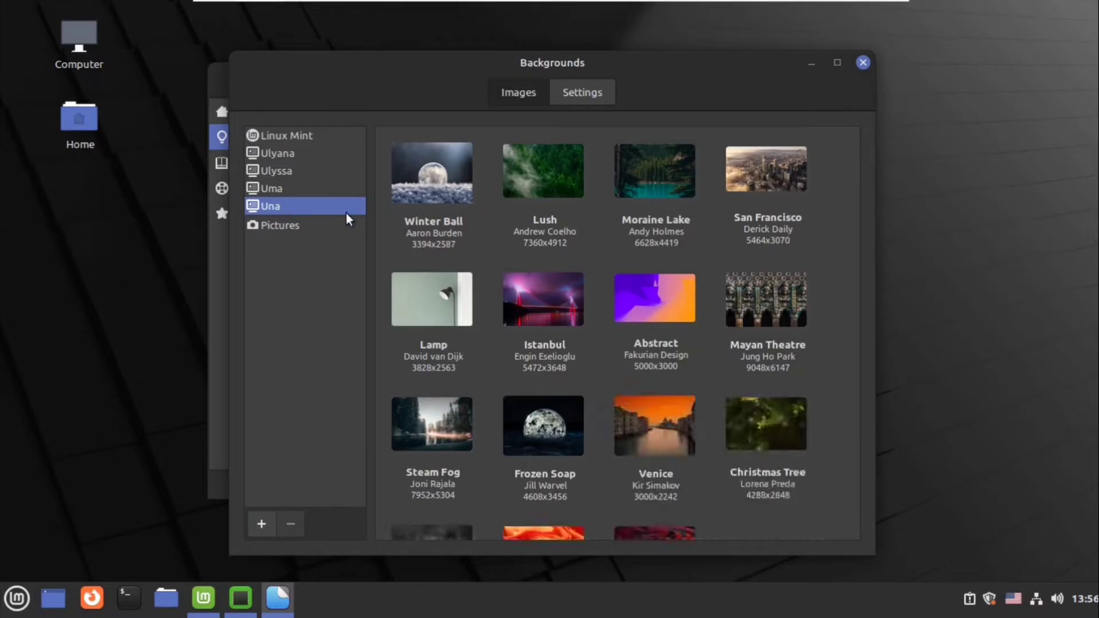
scroll(535, 331, down, 3)
scroll(534, 329, down, 5)
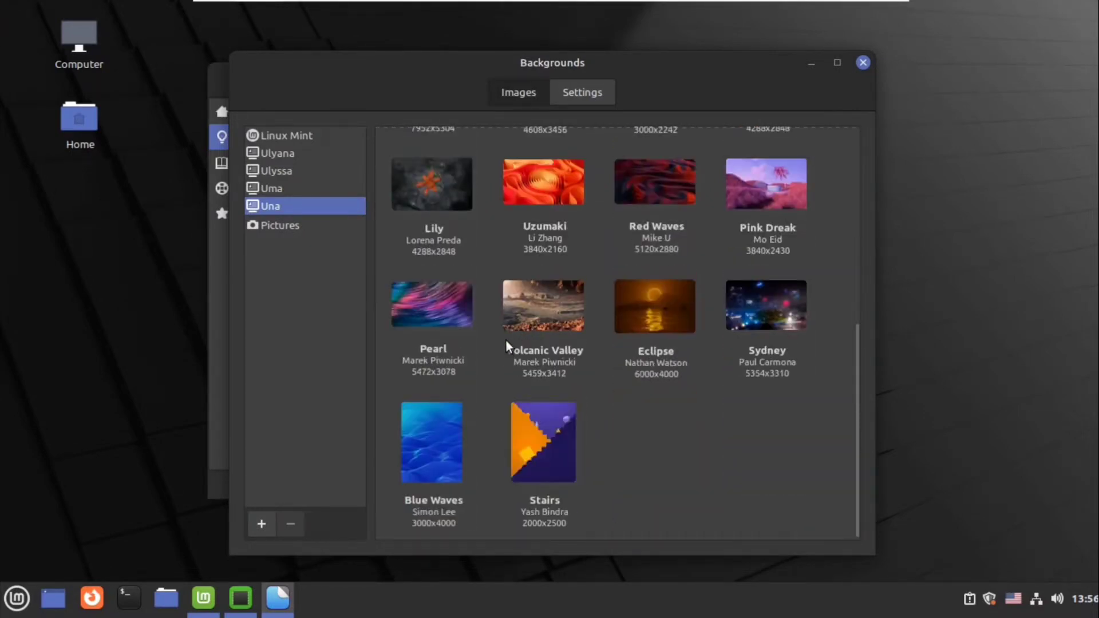
scroll(506, 341, up, 8)
click(428, 297)
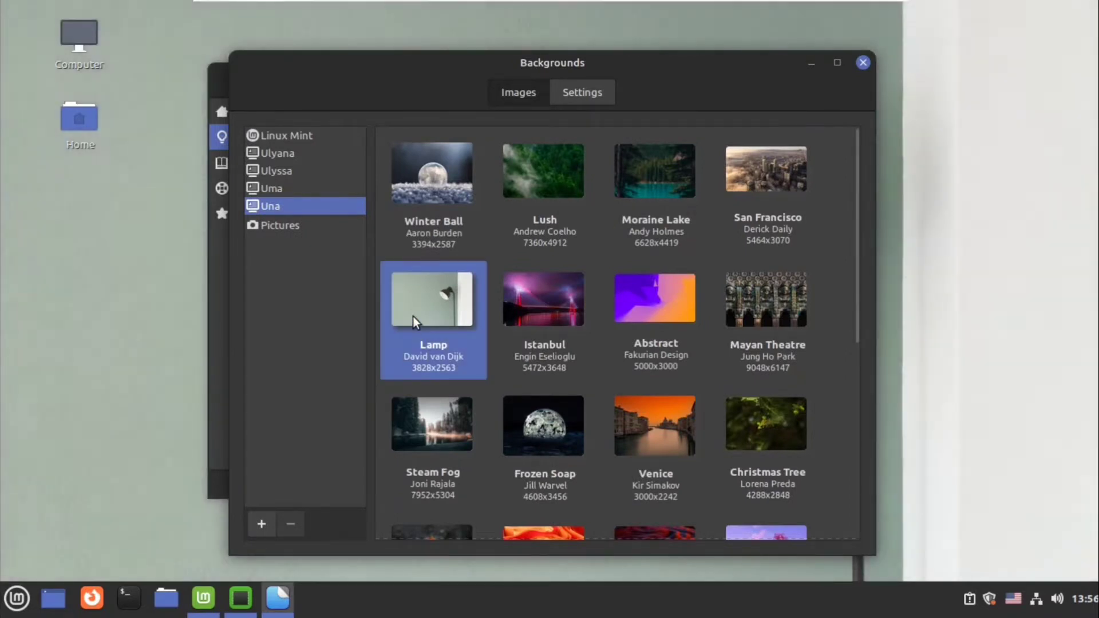
click(862, 62)
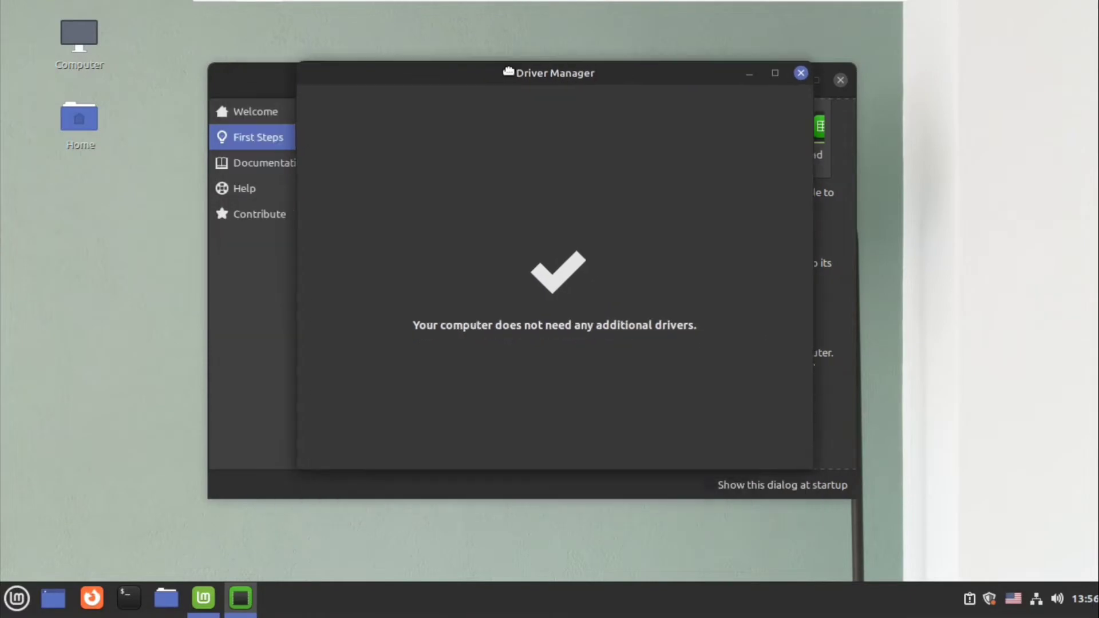
- Close Driver Manager and launch Update Manager from First Steps
click(800, 74)
scroll(523, 345, down, 5)
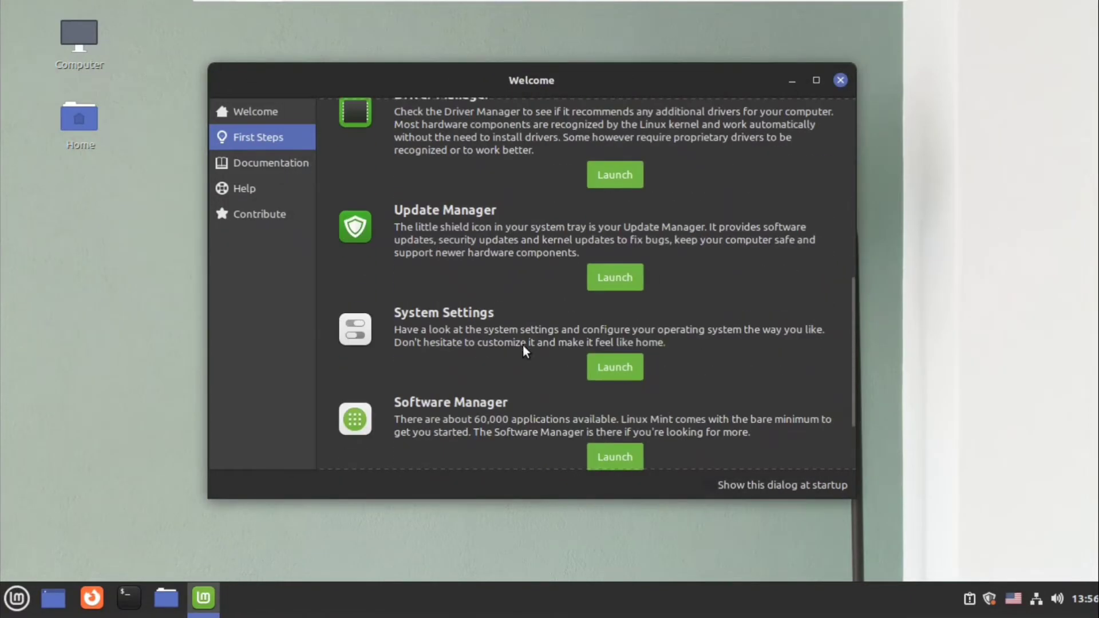
click(617, 277)
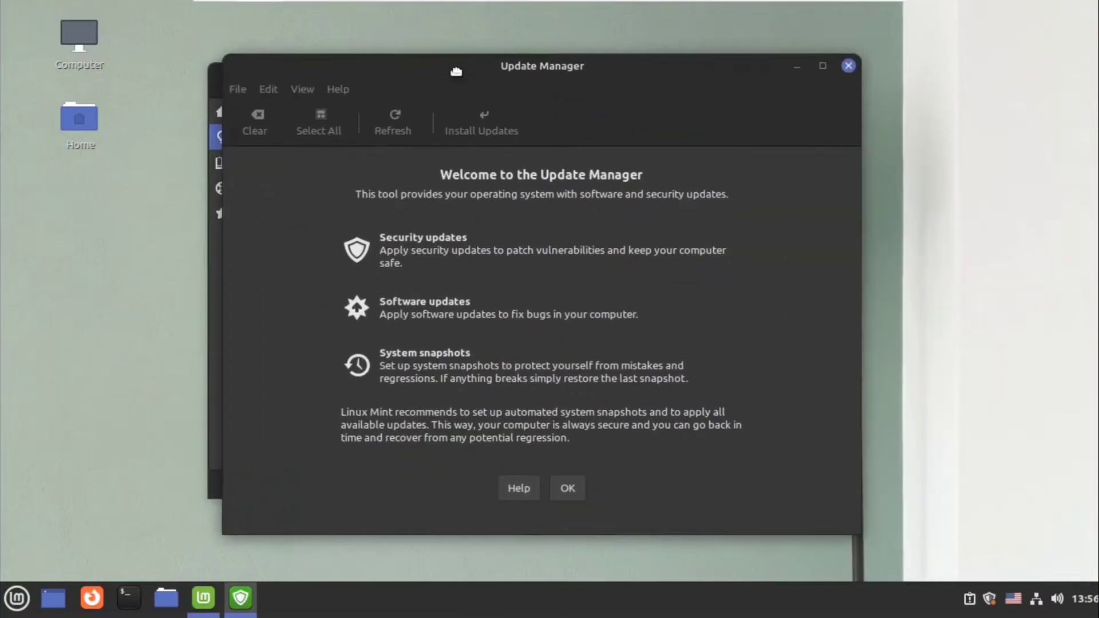
click(568, 486)
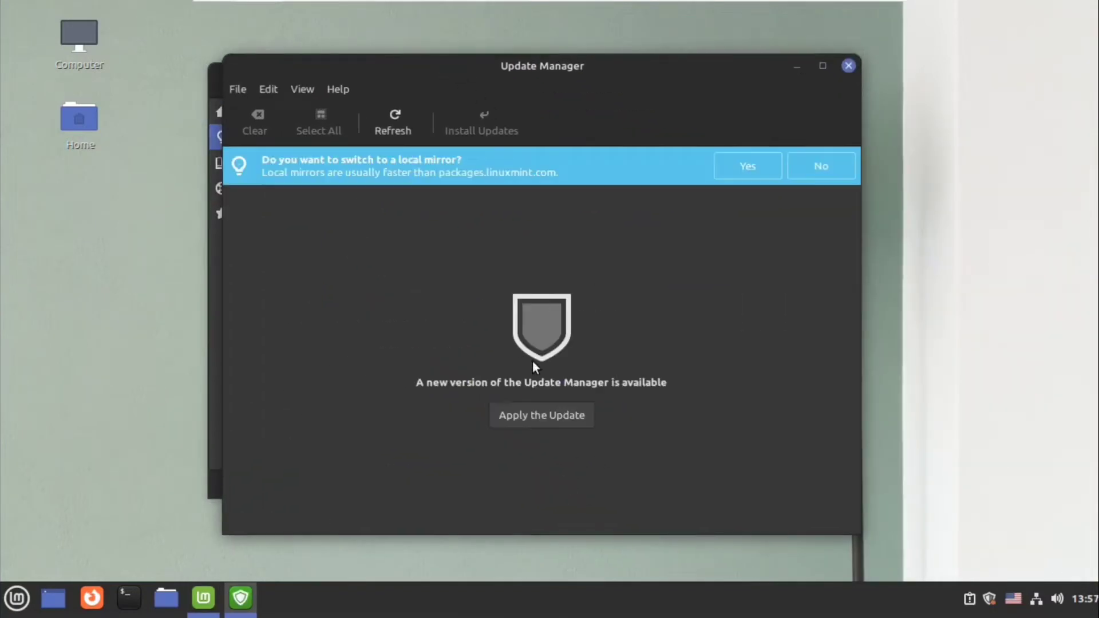
- Decline the local mirror and authenticate to apply the Update Manager self-update
click(822, 169)
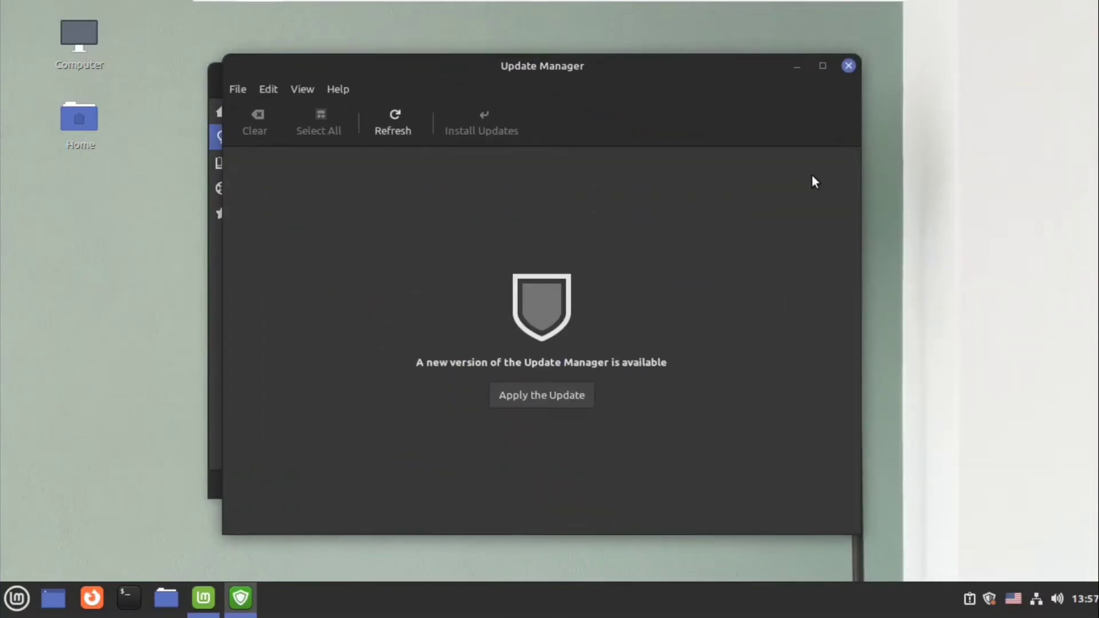
click(549, 394)
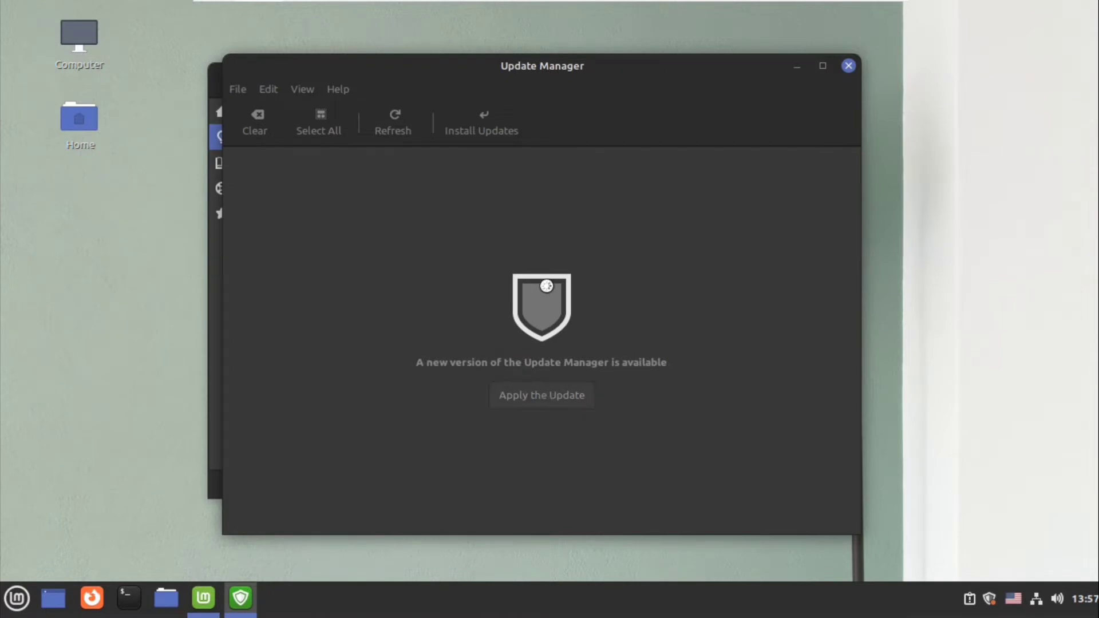
text(•)
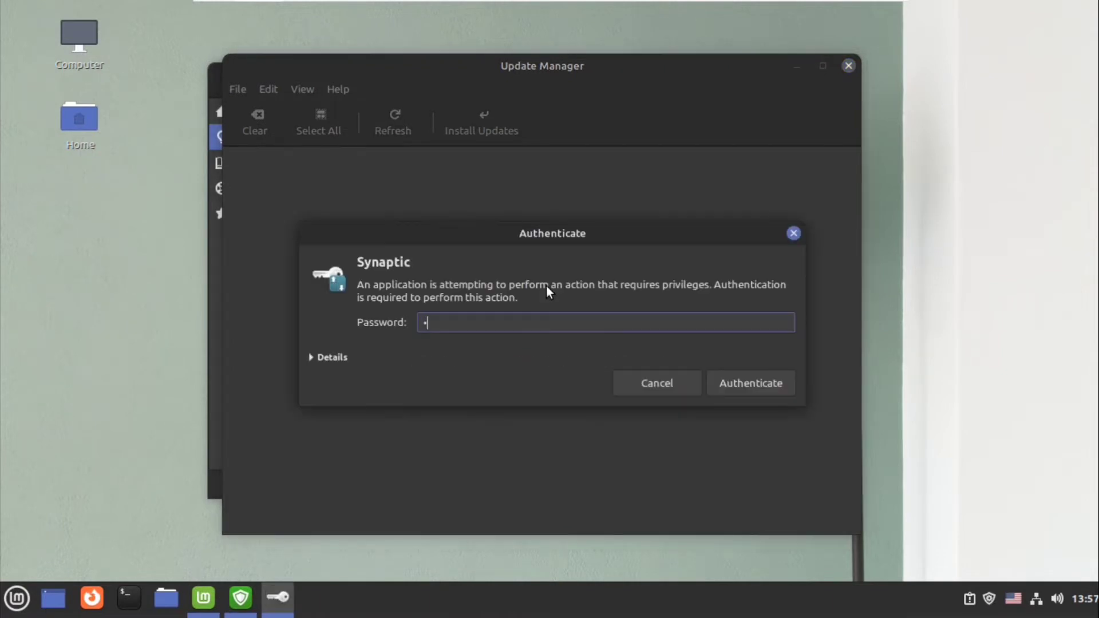
key(Return)
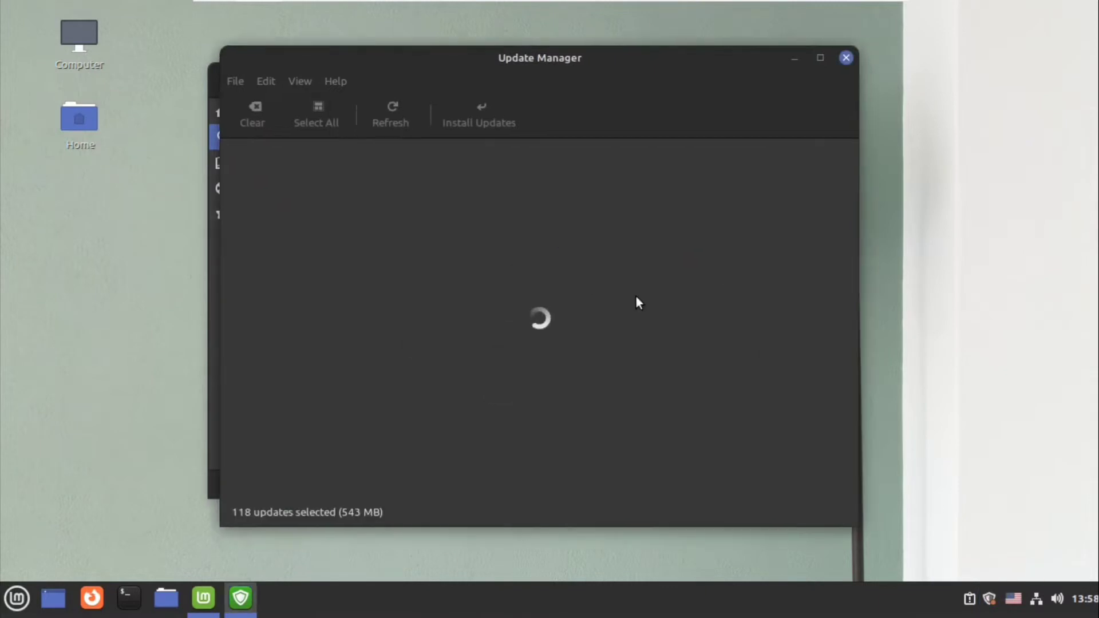
- Install all 118 selected updates, accepting the extra kernel packages and authenticating
scroll(398, 294, down, 10)
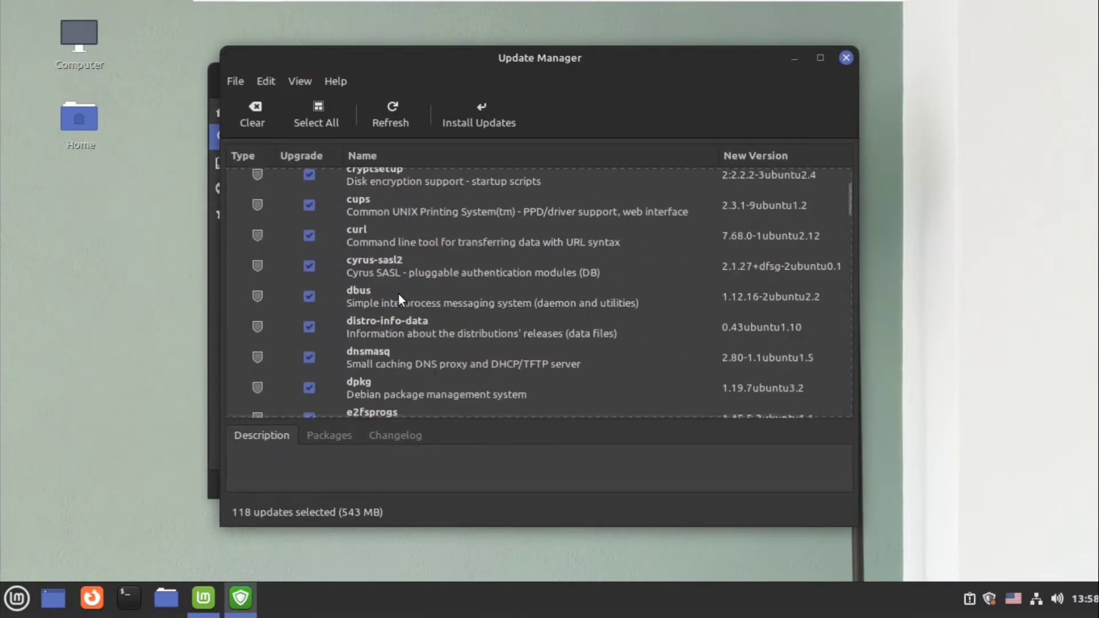
scroll(399, 294, down, 20)
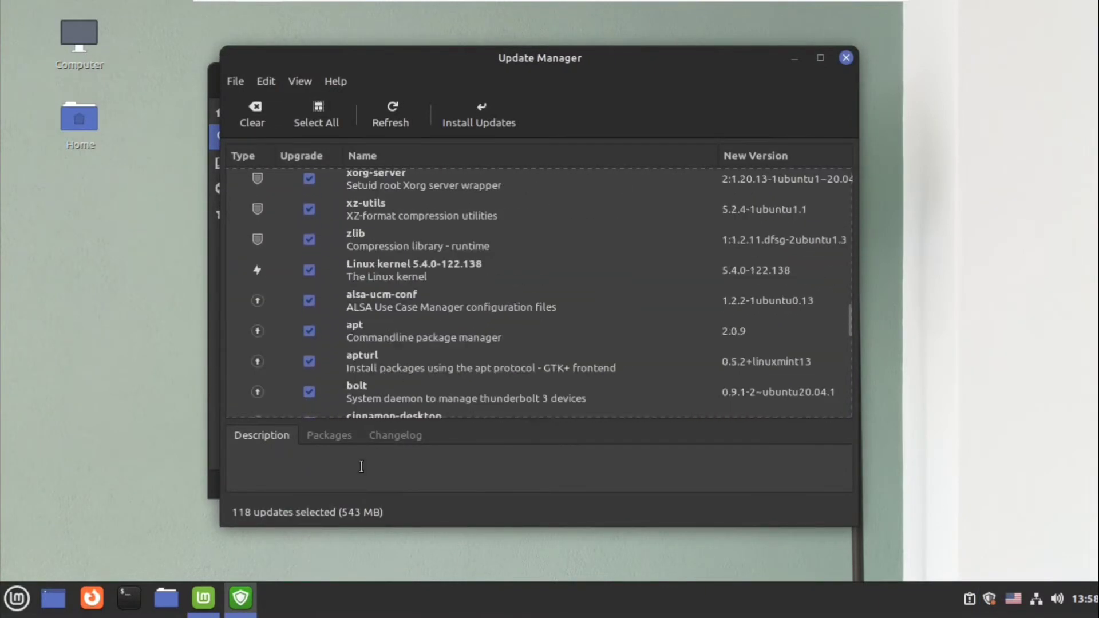
scroll(450, 269, down, 15)
scroll(451, 267, up, 5)
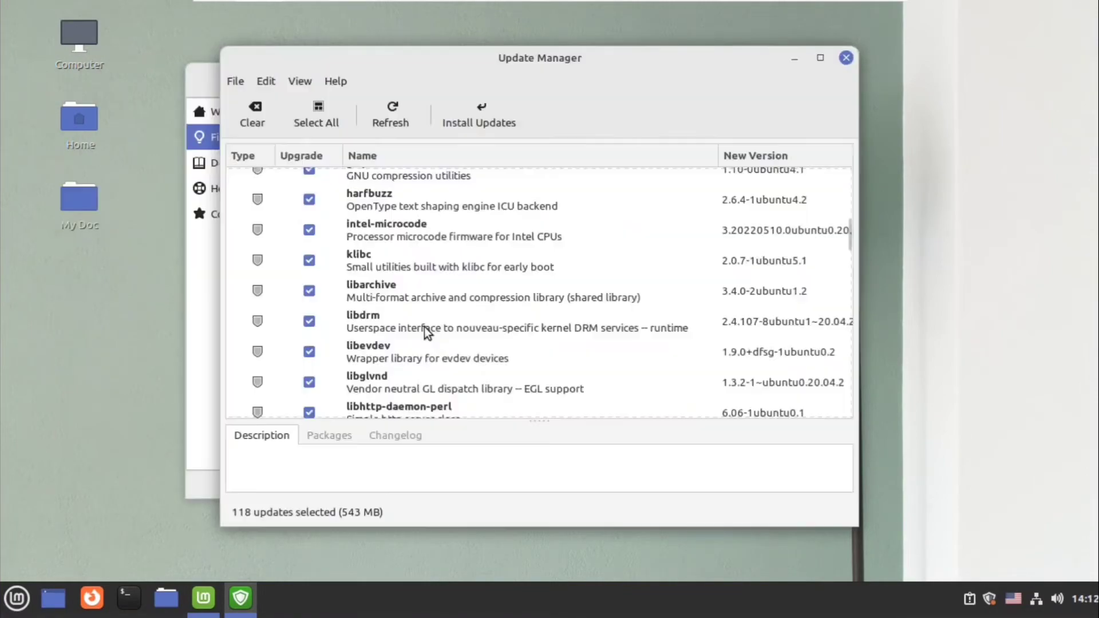
scroll(424, 327, down, 8)
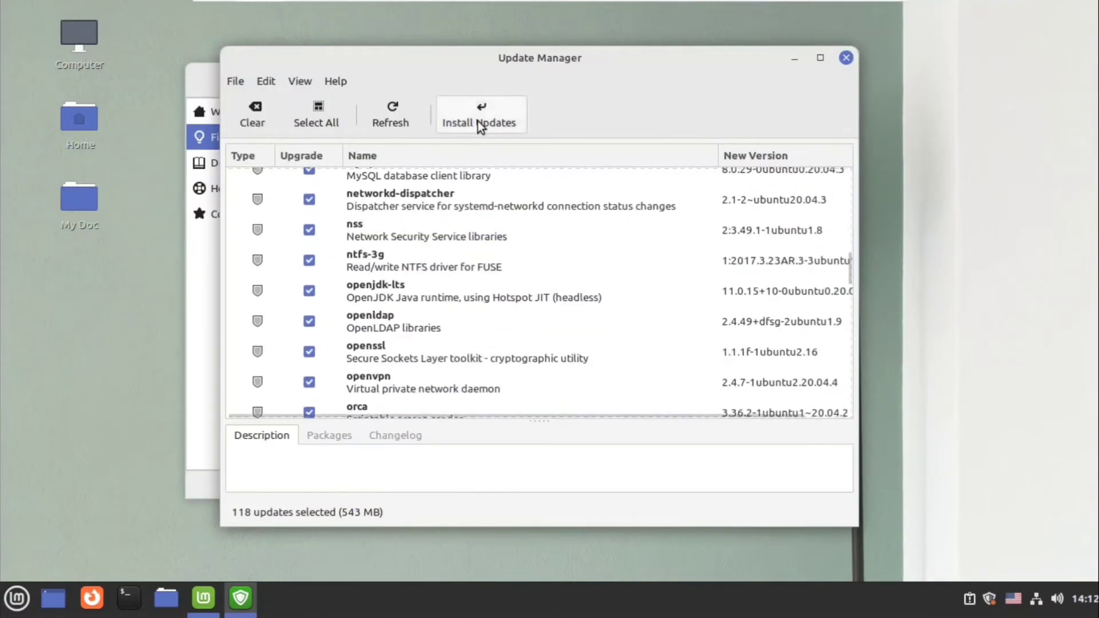
click(478, 122)
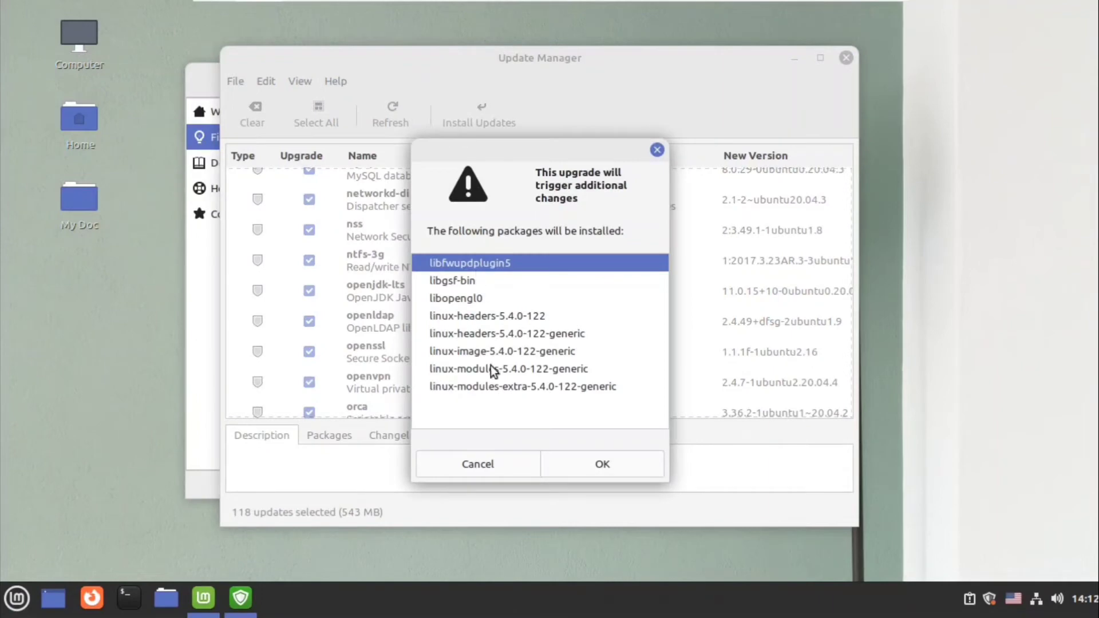
click(602, 464)
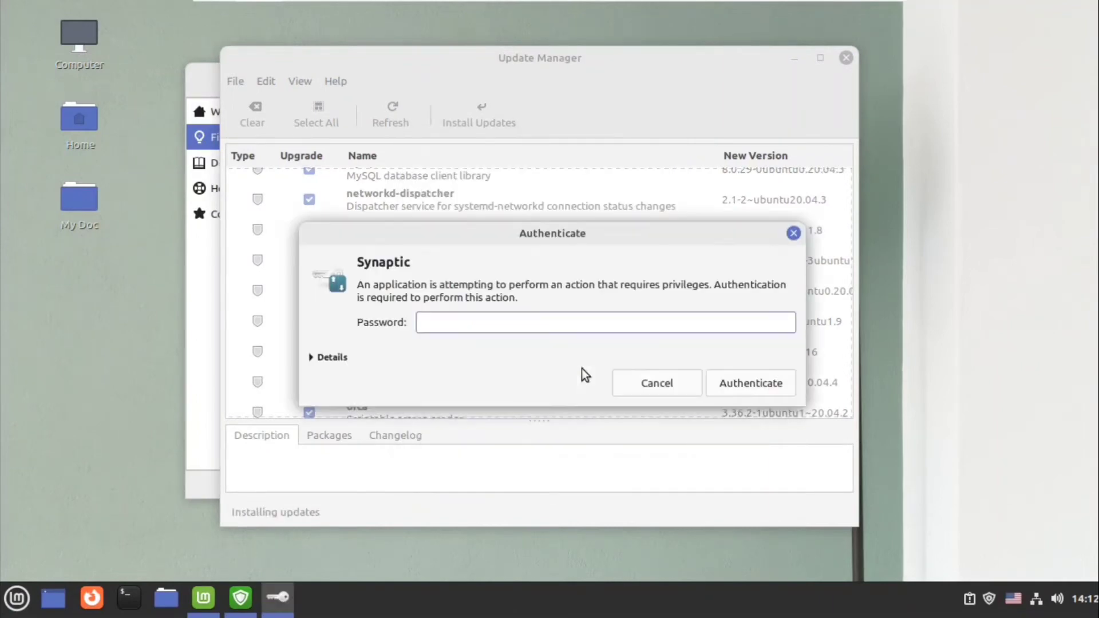
text(•)
key(Return)
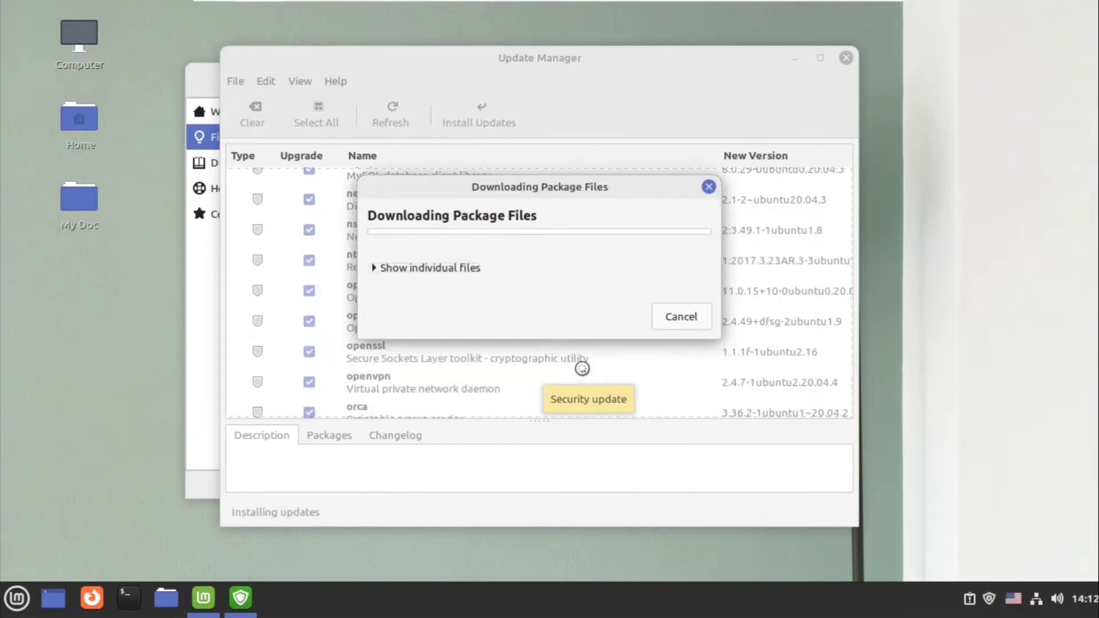
- Follow the download and installation details until the system is up to date
click(375, 268)
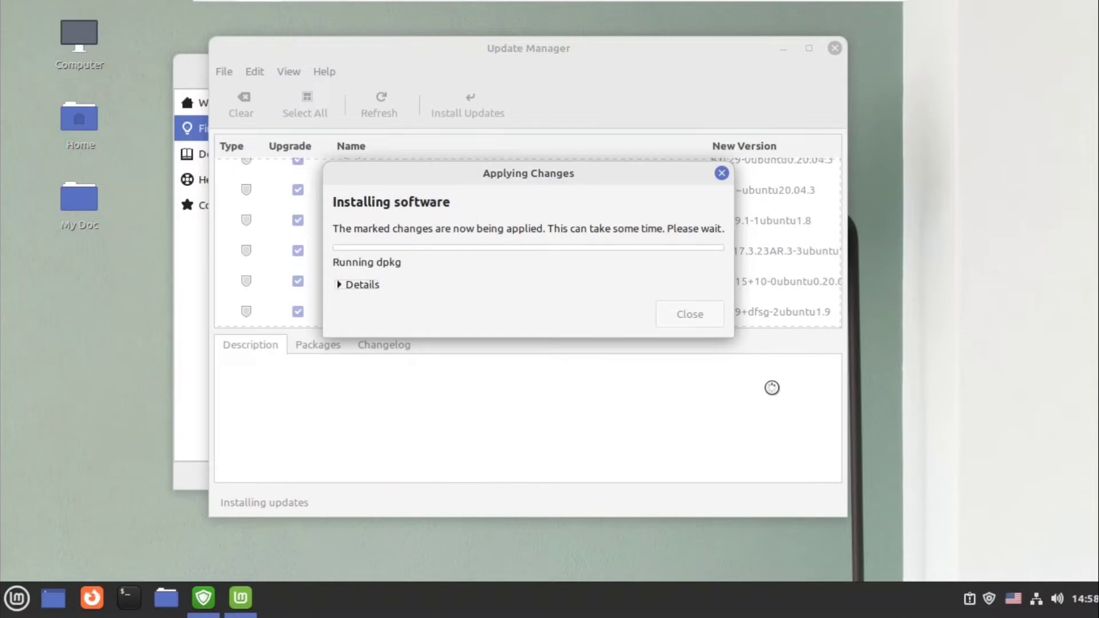
click(336, 250)
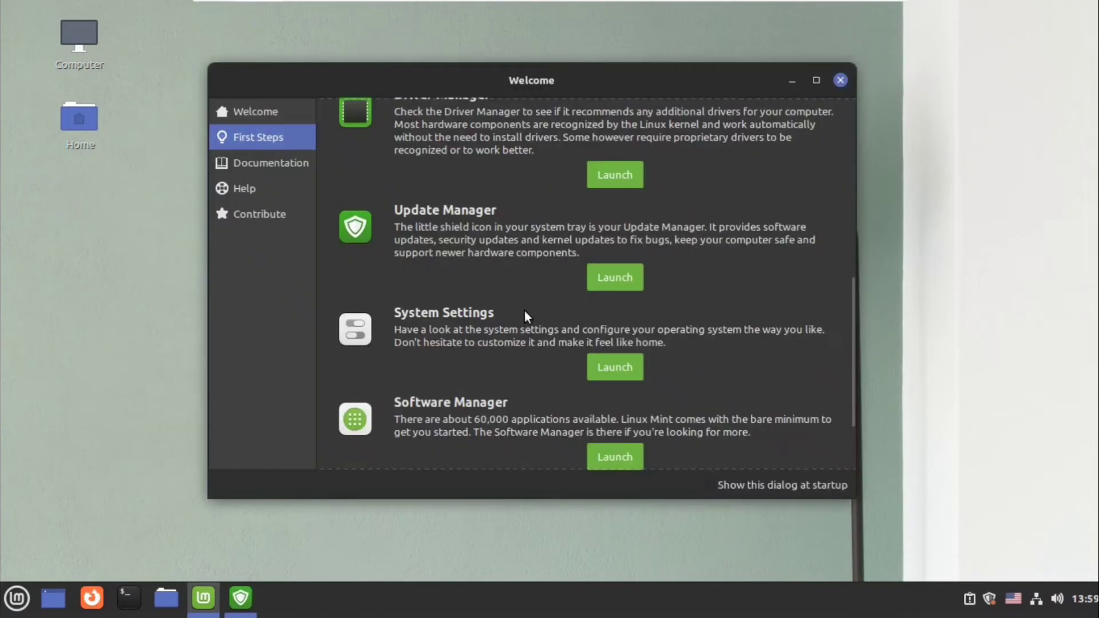
scroll(524, 311, down, 2)
scroll(524, 311, down, 1)
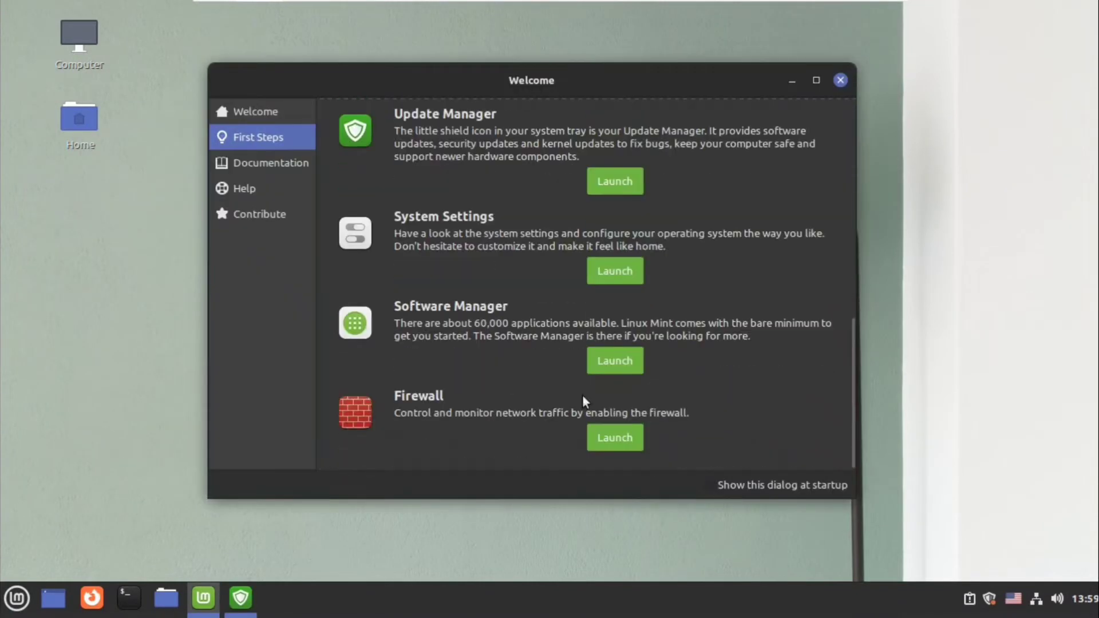
- Enable the firewall (incoming Deny, outgoing Allow), close it, and minimize Welcome
click(617, 438)
key(Return)
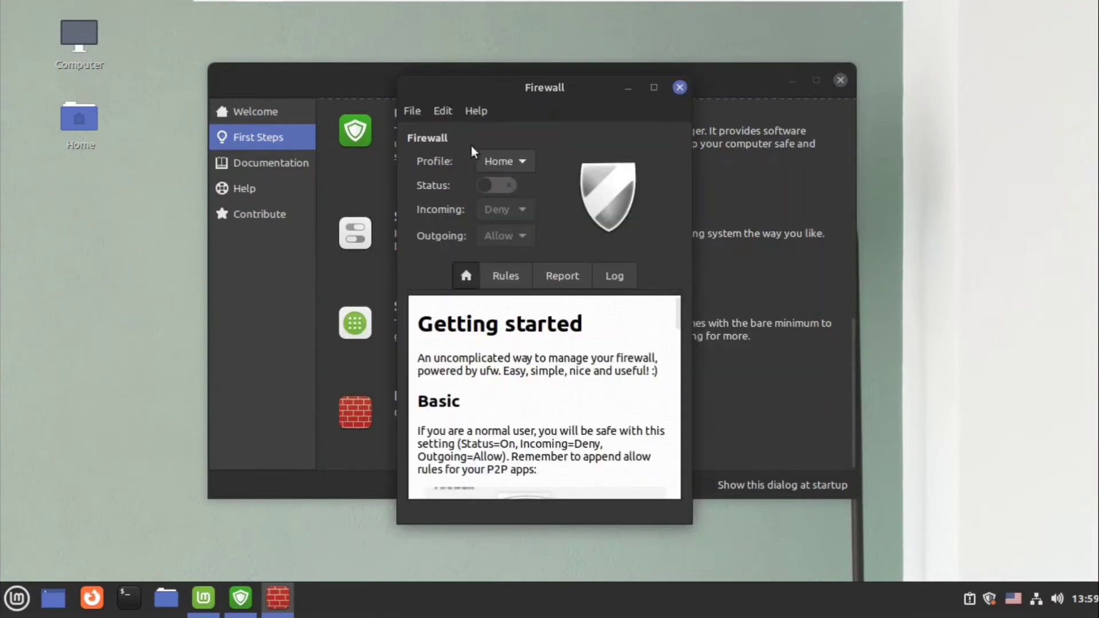
click(487, 187)
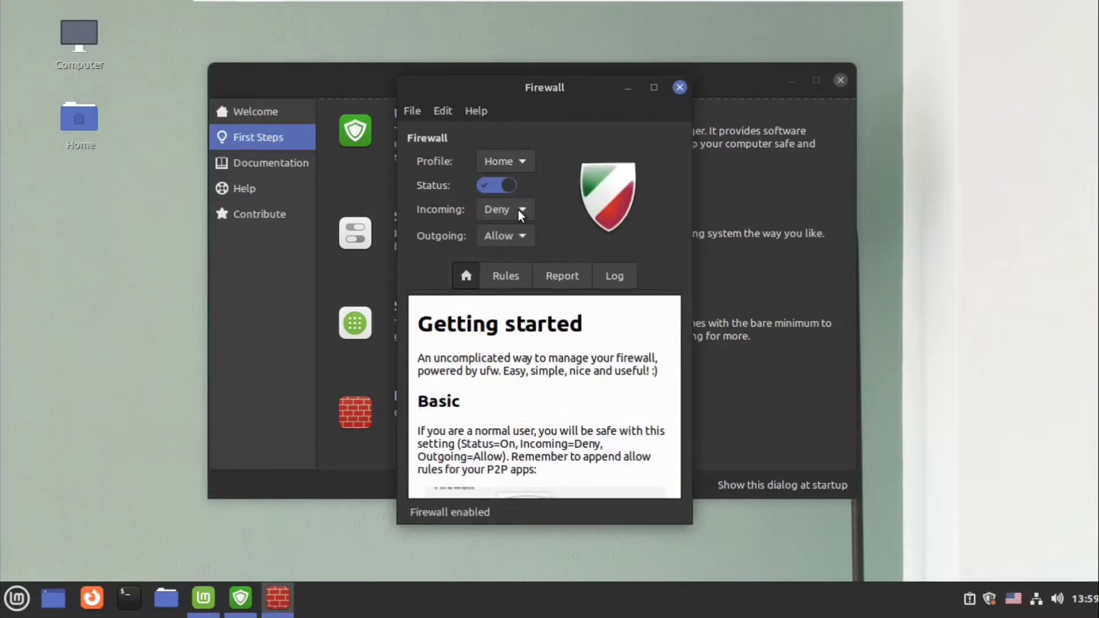
click(679, 89)
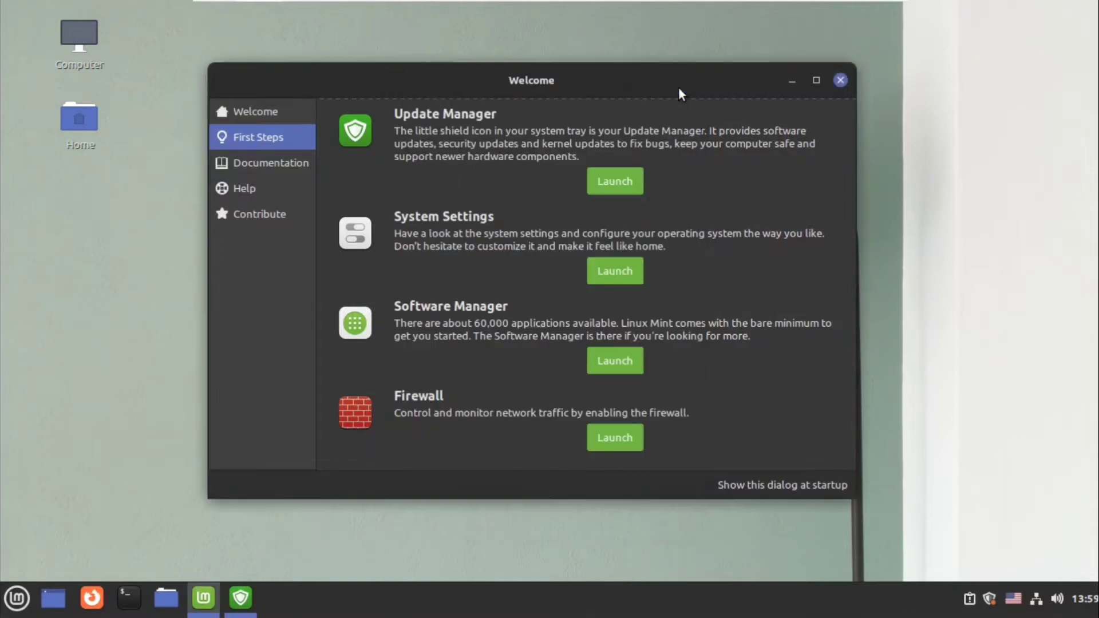
click(786, 81)
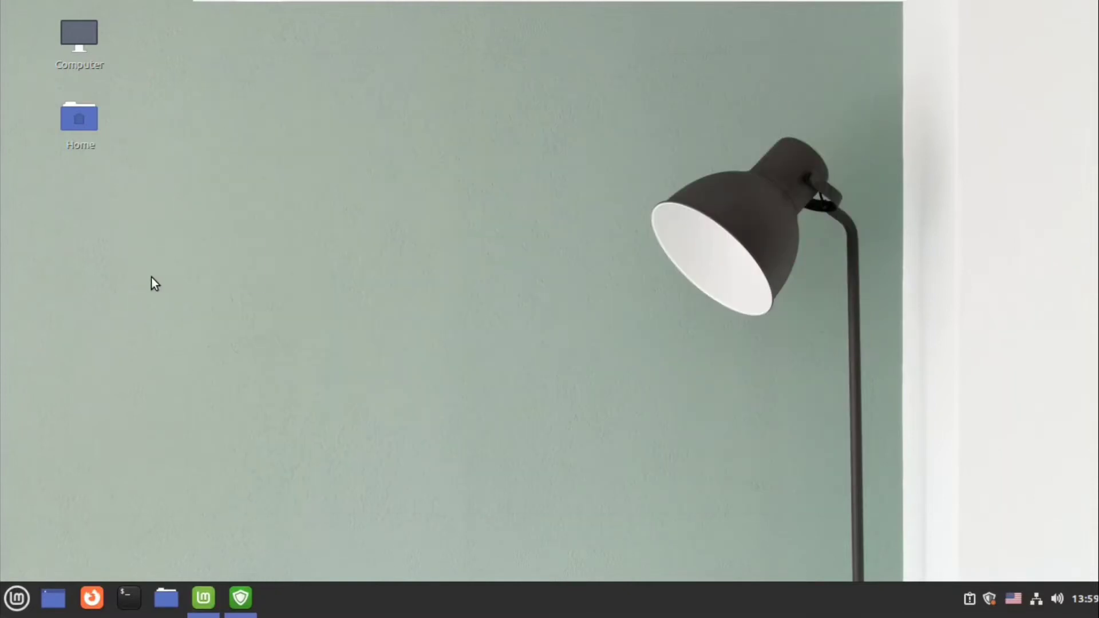
- Browse from Home to the root File System's home folders, then close Nemo
click(78, 123)
drag(433, 68, 336, 56)
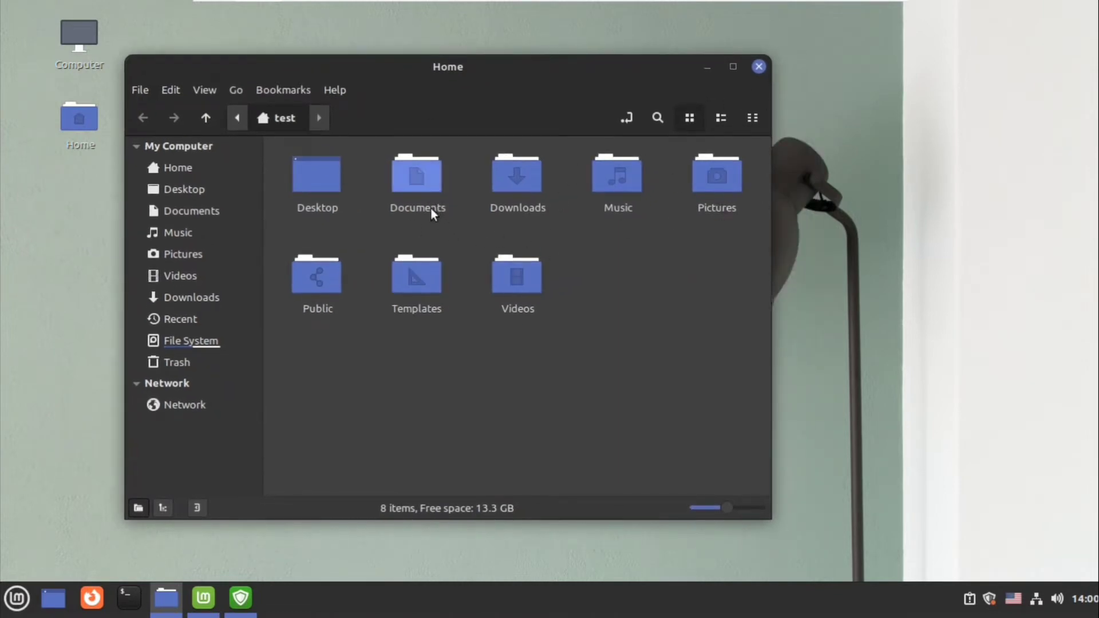
click(180, 342)
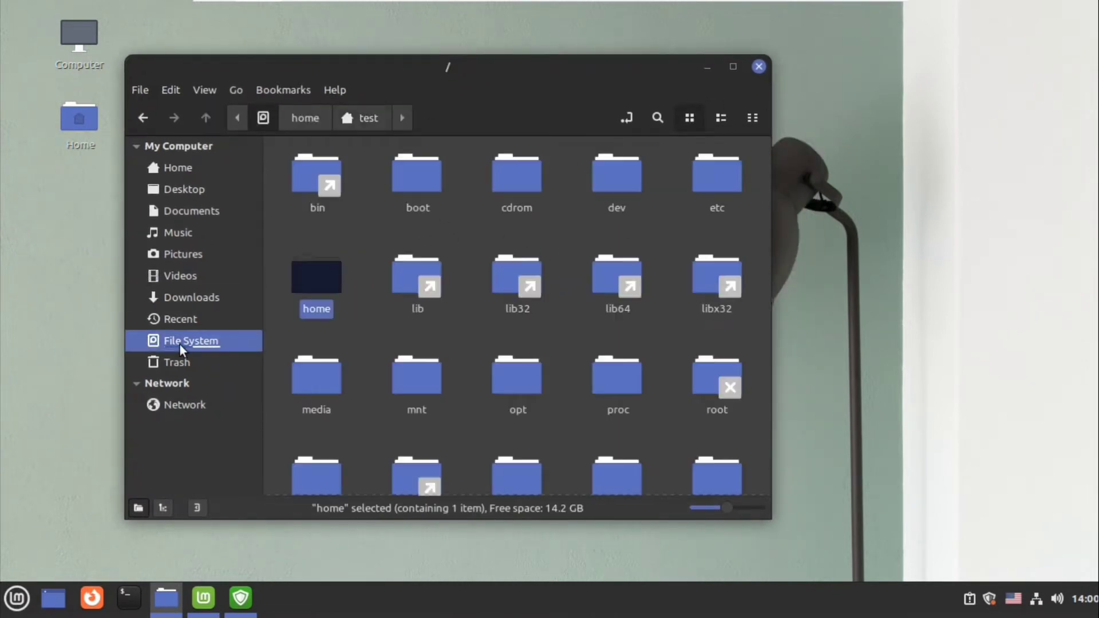
double_click(322, 276)
double_click(312, 174)
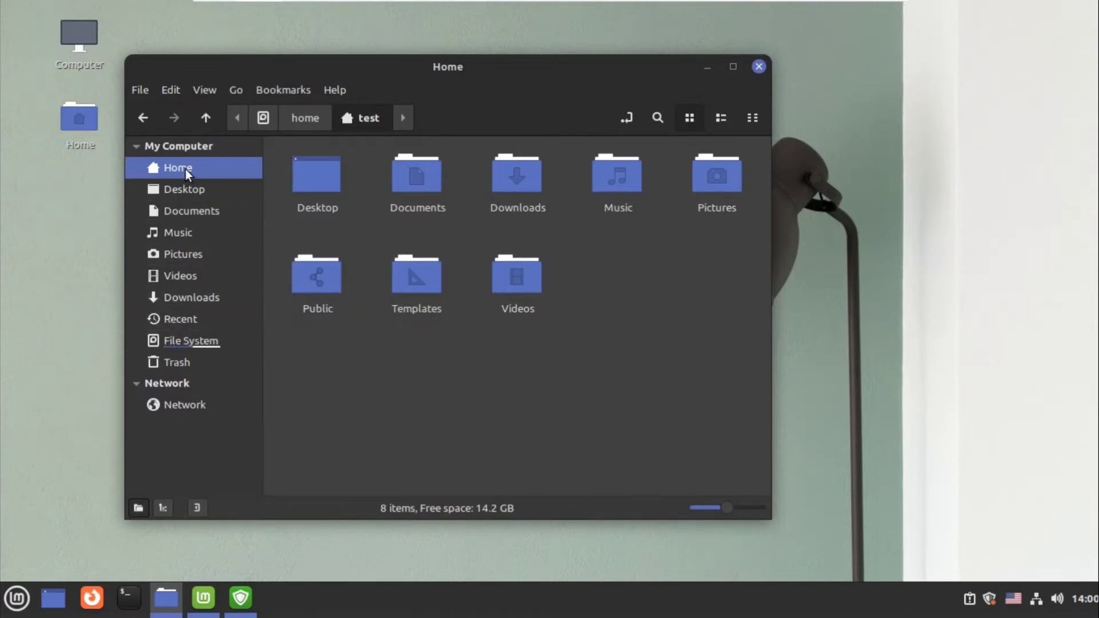
click(302, 119)
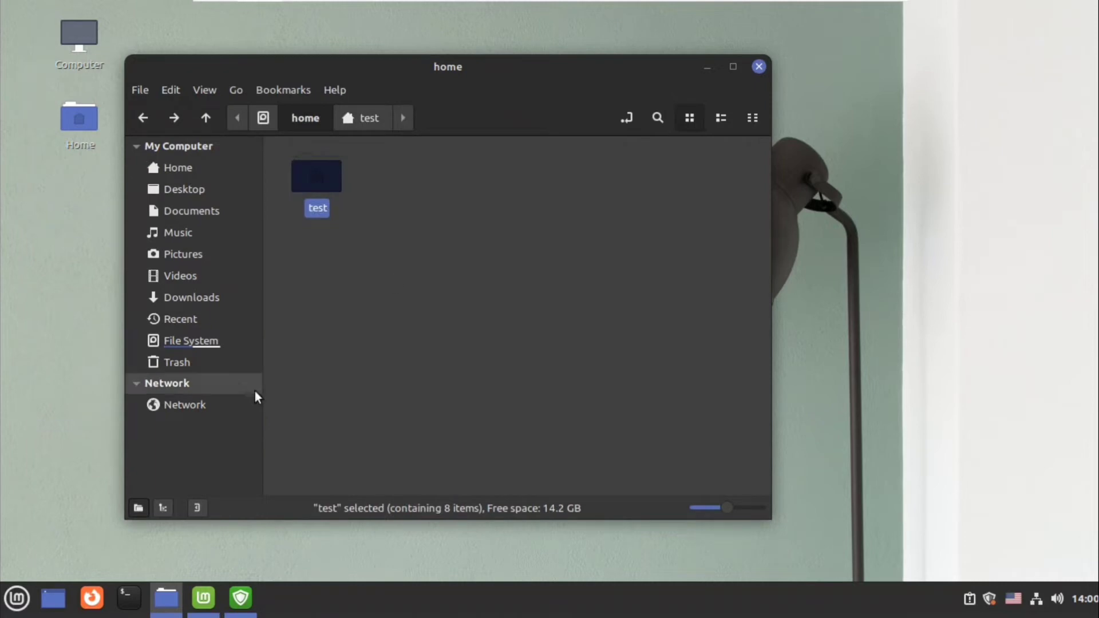
click(759, 66)
- Open Computer, enter the File System drive, return to Home, and close the window
double_click(81, 50)
drag(551, 85, 470, 61)
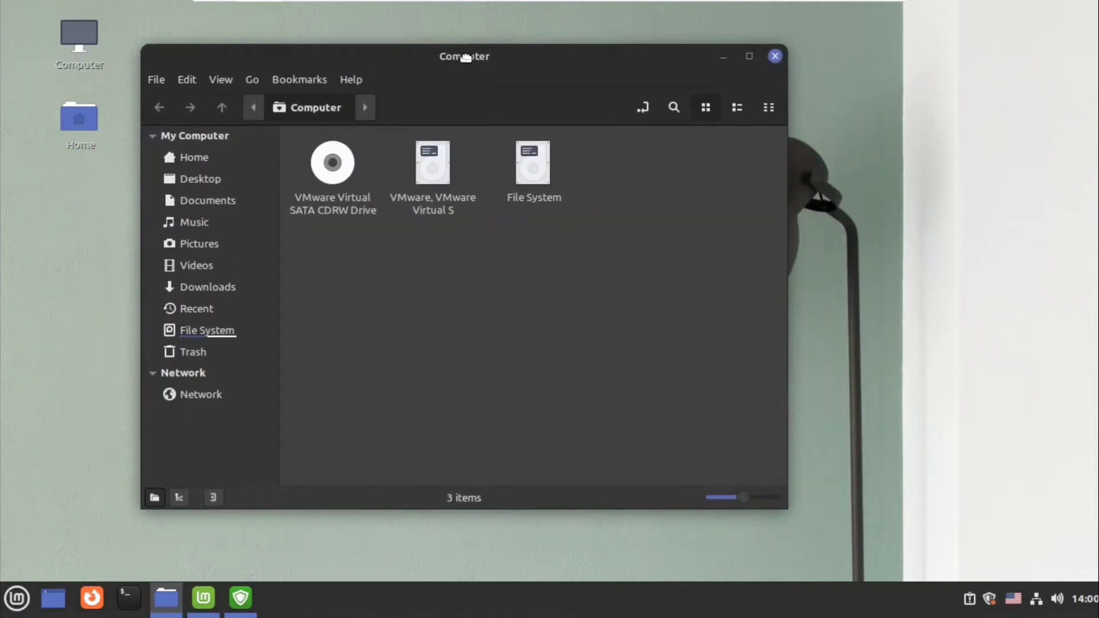
click(457, 182)
click(536, 171)
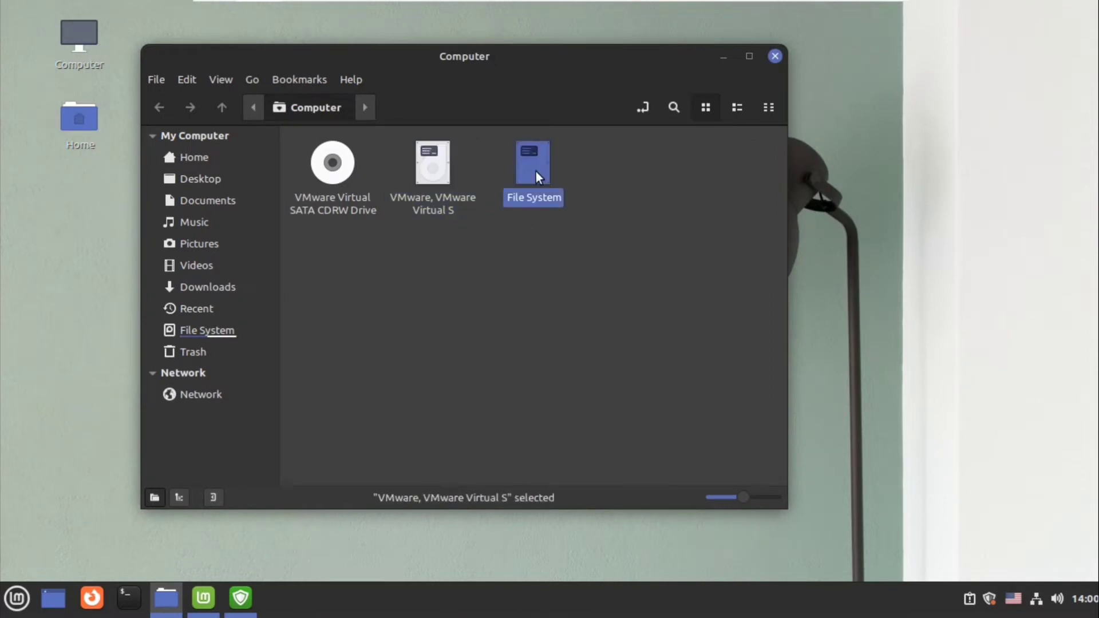
key(Return)
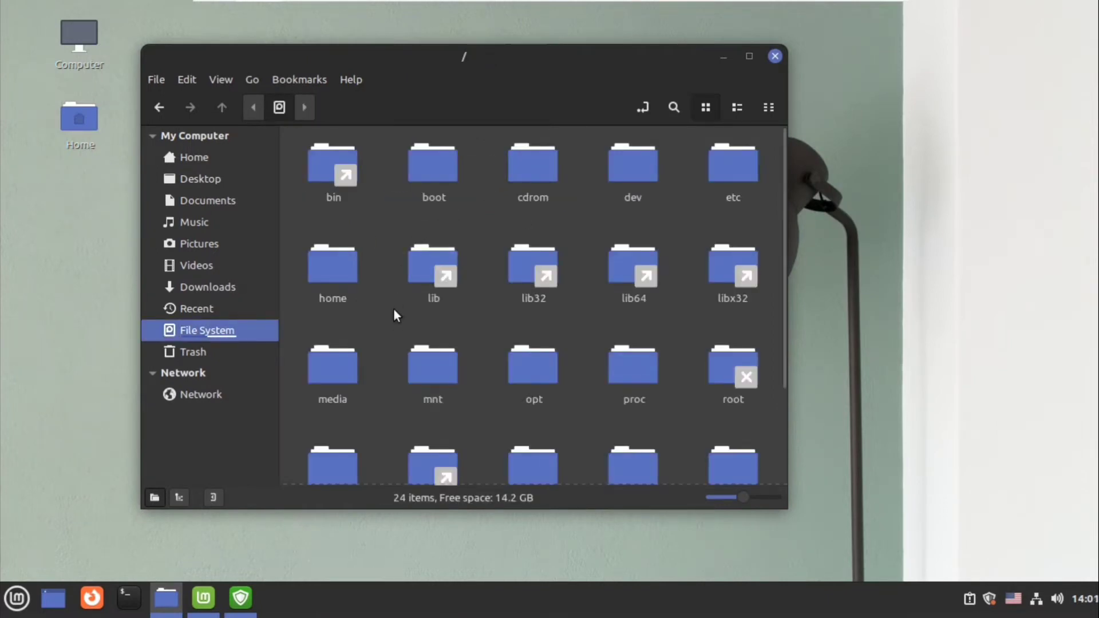
click(159, 108)
click(189, 158)
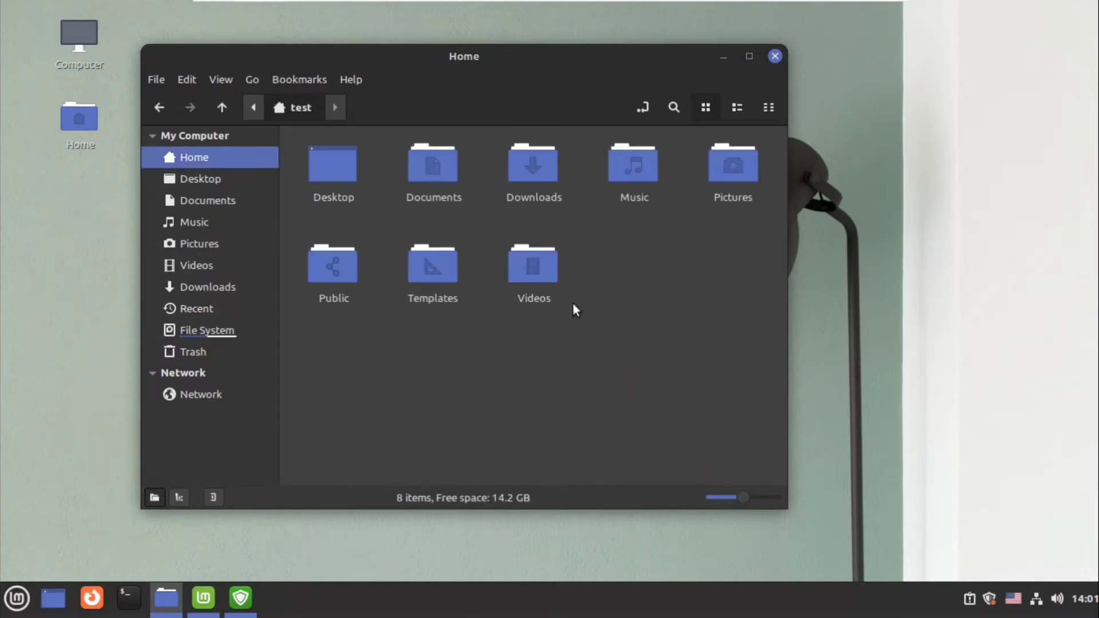
click(776, 56)
- Create an Untitled Folder on the desktop, then bring up the applications menu
right_click(265, 162)
click(296, 176)
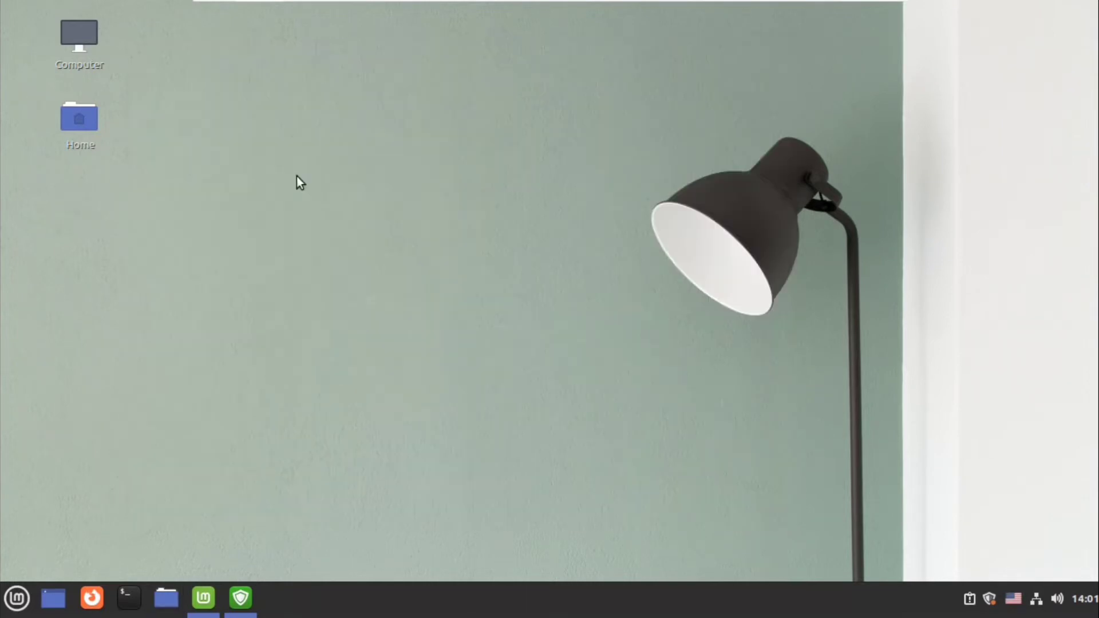
click(272, 274)
right_click(232, 250)
mouse_move(287, 285)
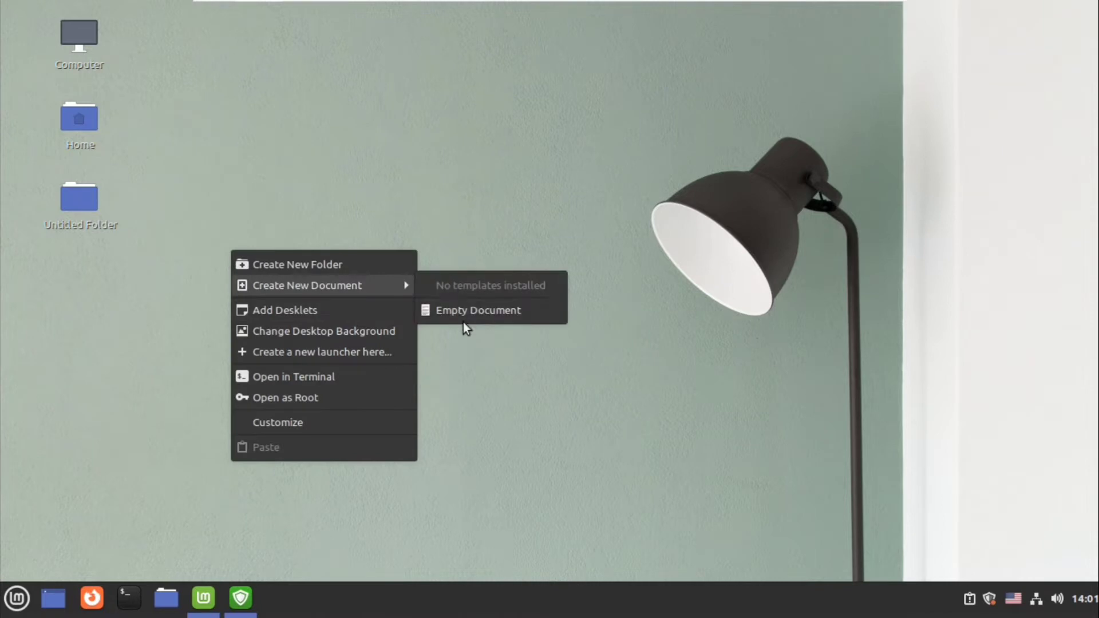
click(75, 475)
click(17, 598)
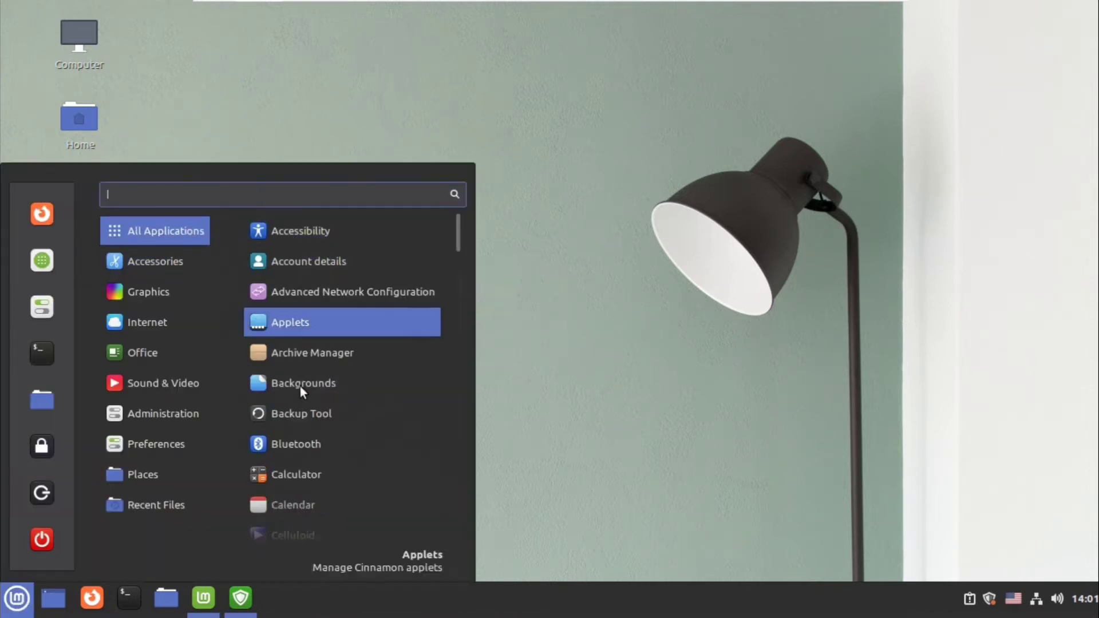
- Open the Calculator, look at its mode list, then close it
scroll(299, 435, down, 2)
mouse_move(157, 260)
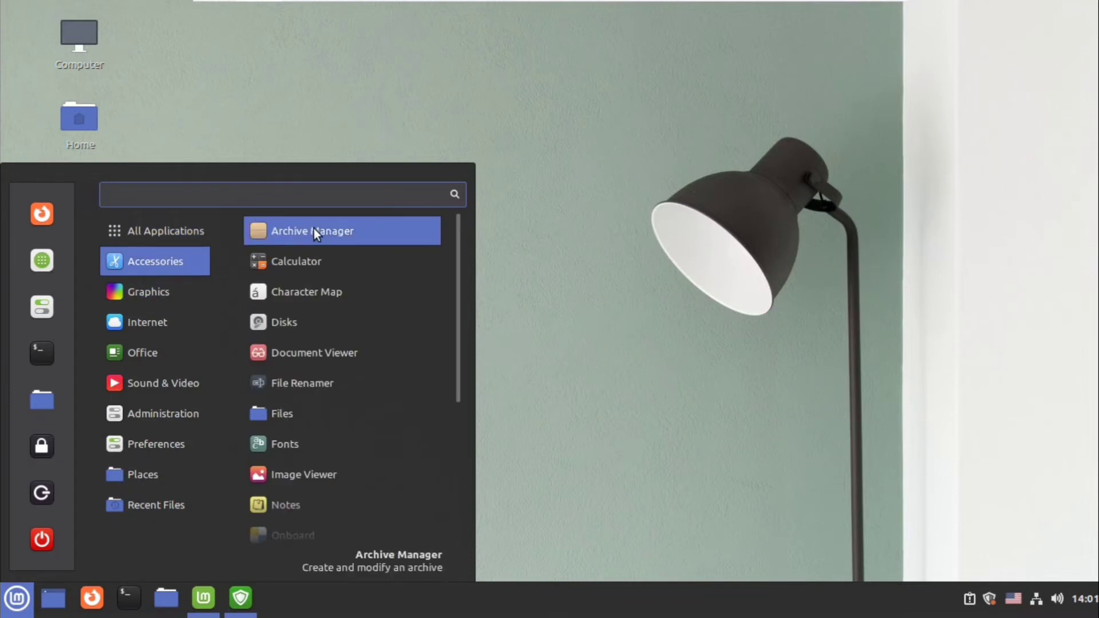
click(324, 264)
drag(486, 176, 355, 126)
click(424, 128)
click(511, 150)
key(alt+F4)
- Open Character Map, scroll through its characters, then close it
key(super)
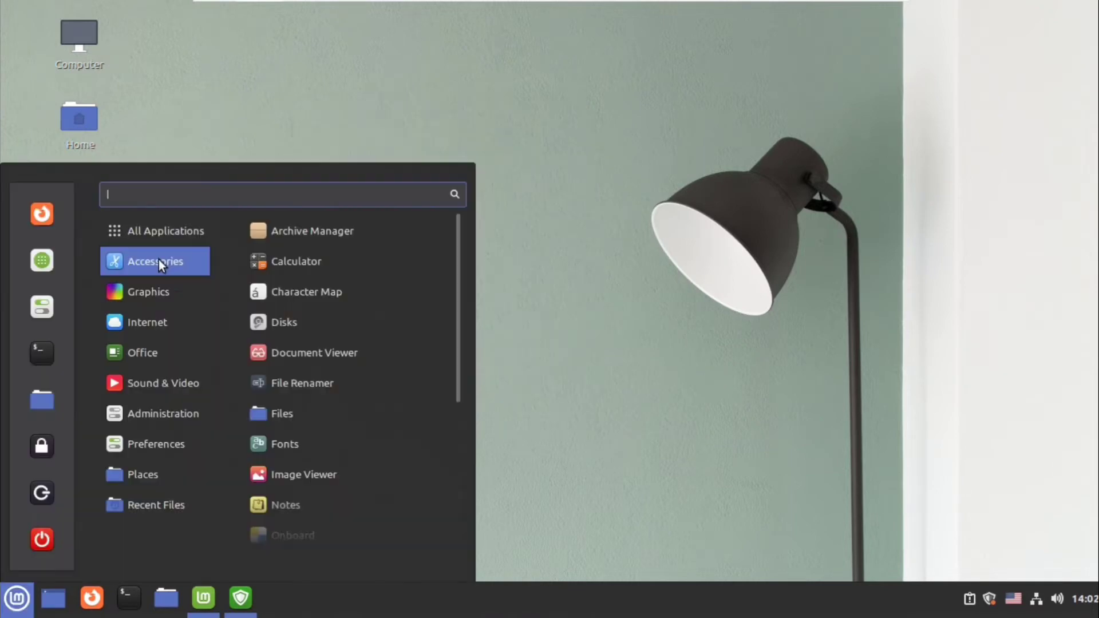
click(299, 291)
scroll(552, 331, down, 10)
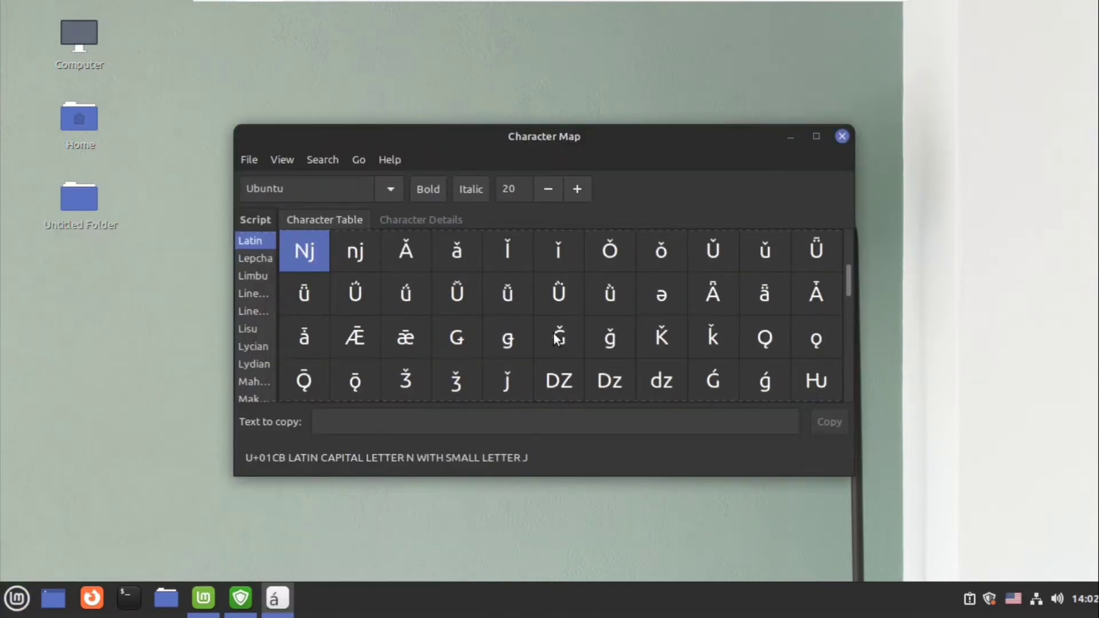
scroll(554, 333, up, 2)
scroll(676, 291, up, 2)
click(843, 138)
- Open and close Document Viewer, then launch File Renamer from the Mint menu
key(super)
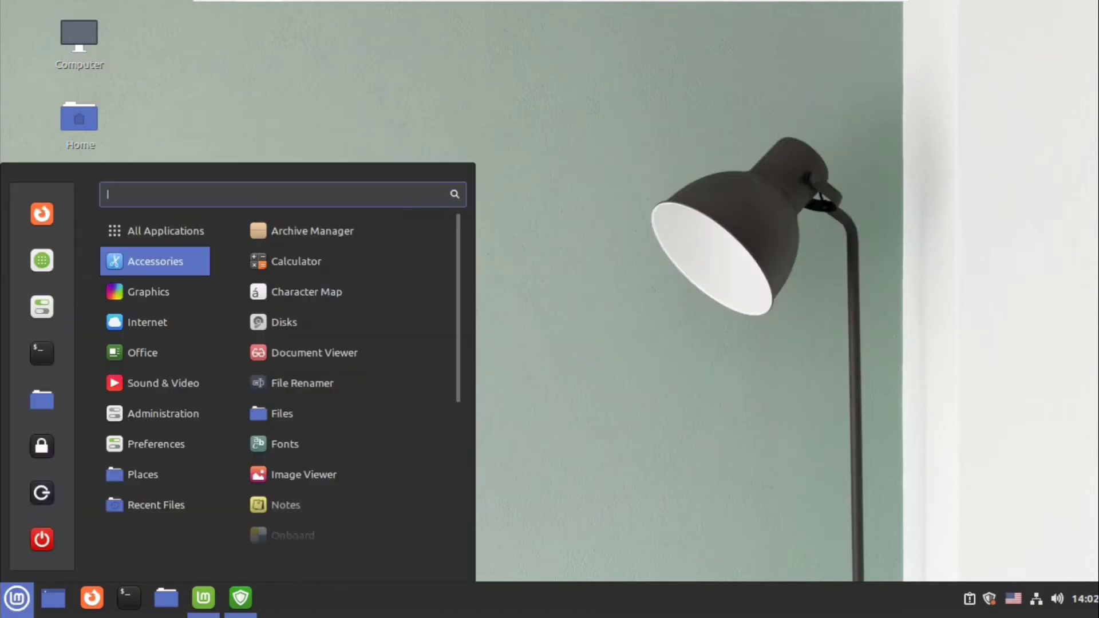
click(298, 350)
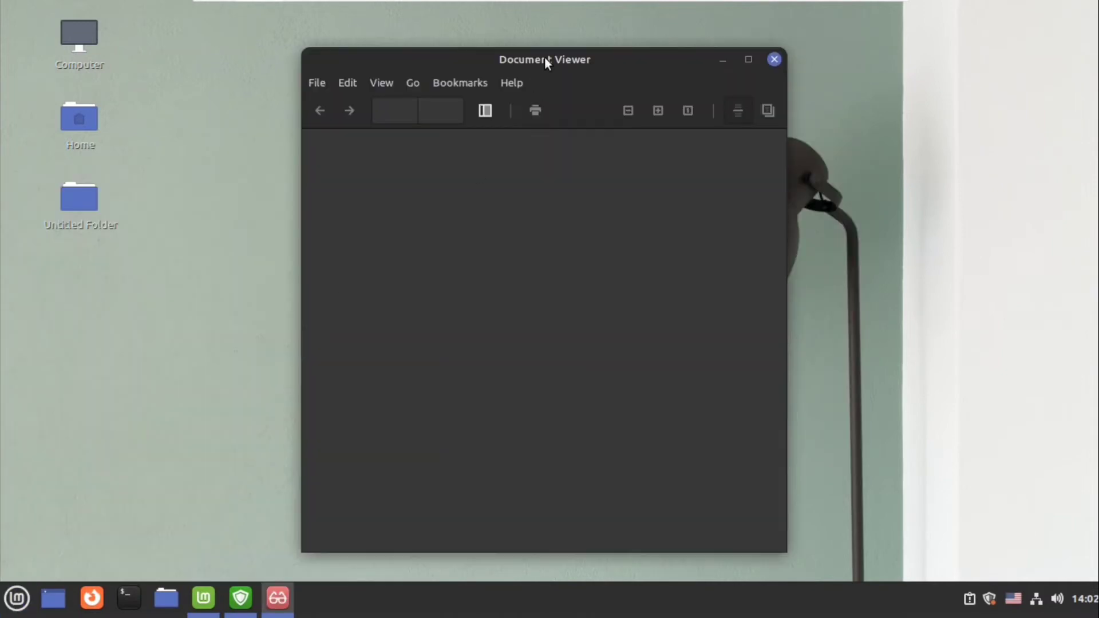
drag(544, 57, 415, 57)
click(644, 58)
key(super)
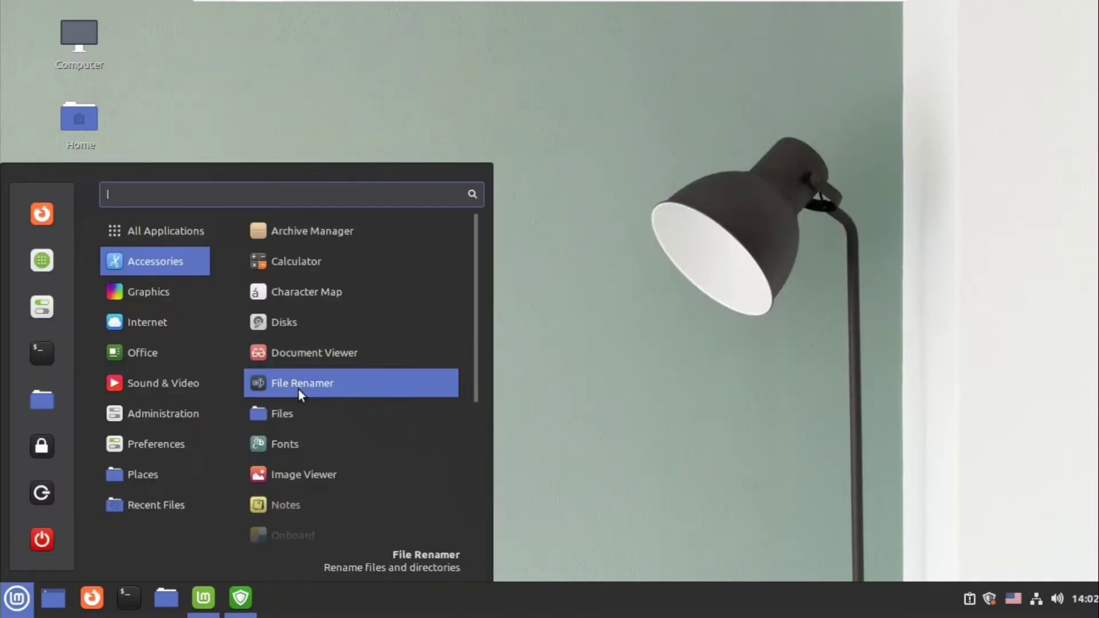
click(298, 389)
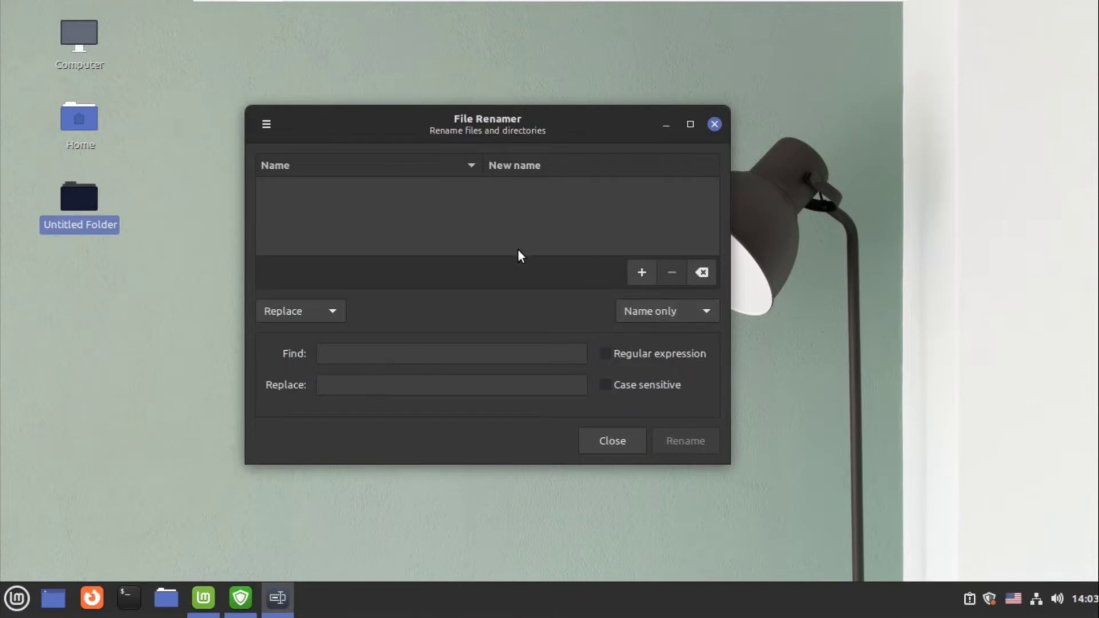
- Add the desktop's Untitled Folder to File Renamer's list, keeping Replace as the rename mode
click(640, 272)
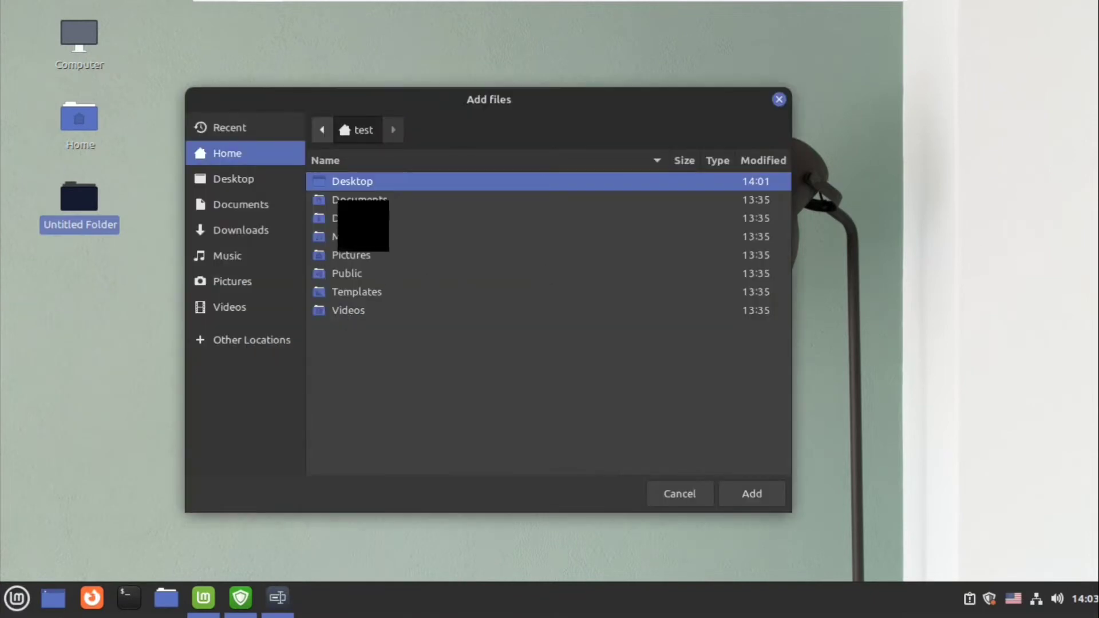
key(Return)
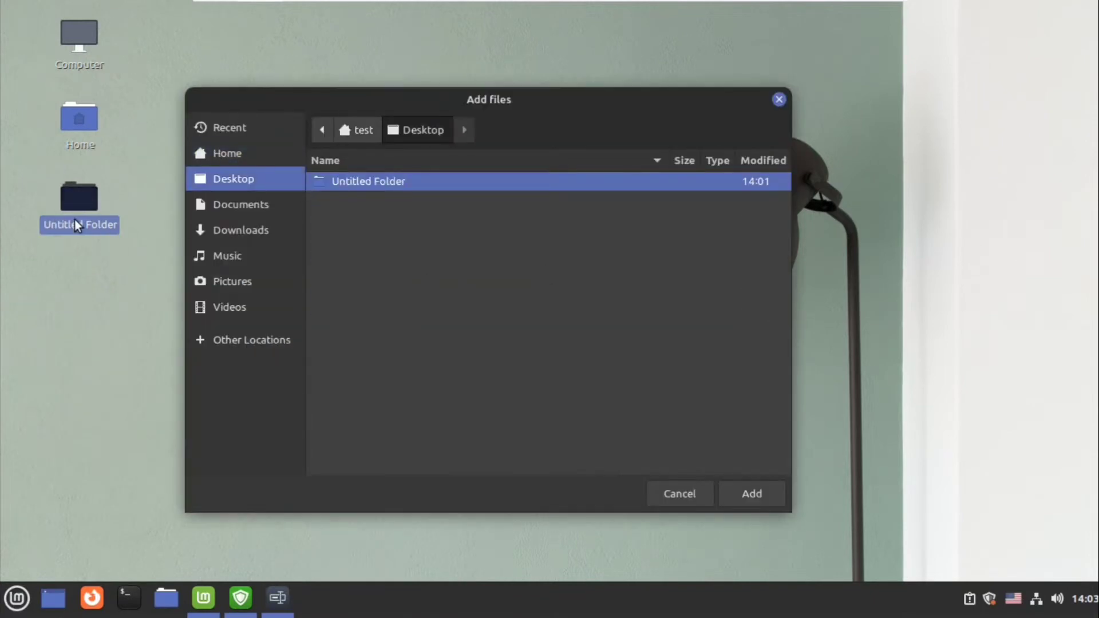
click(741, 487)
click(534, 187)
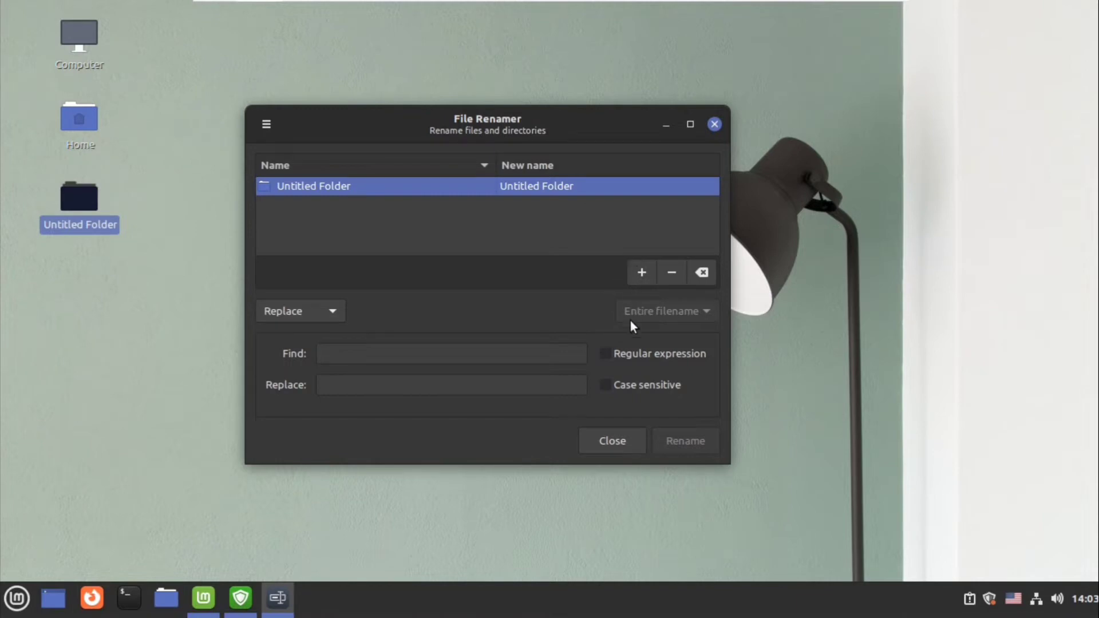
click(336, 311)
click(336, 312)
click(335, 311)
click(568, 410)
- Replace 'Untitled Folder' with 'My Doc', apply the rename, and close File Renamer
click(380, 385)
click(362, 354)
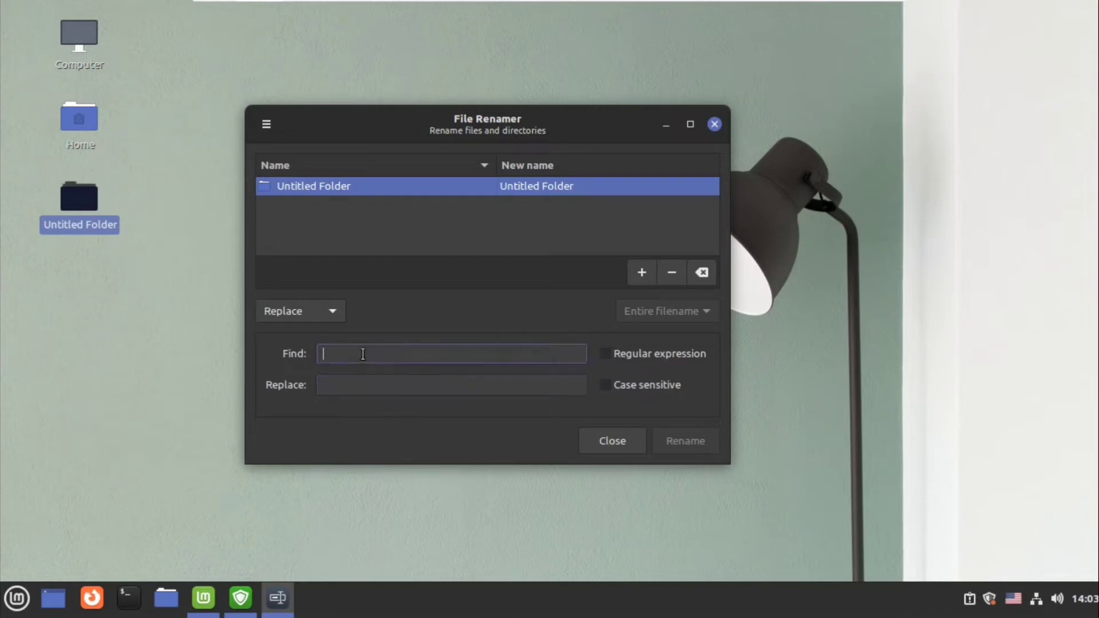
text(Un)
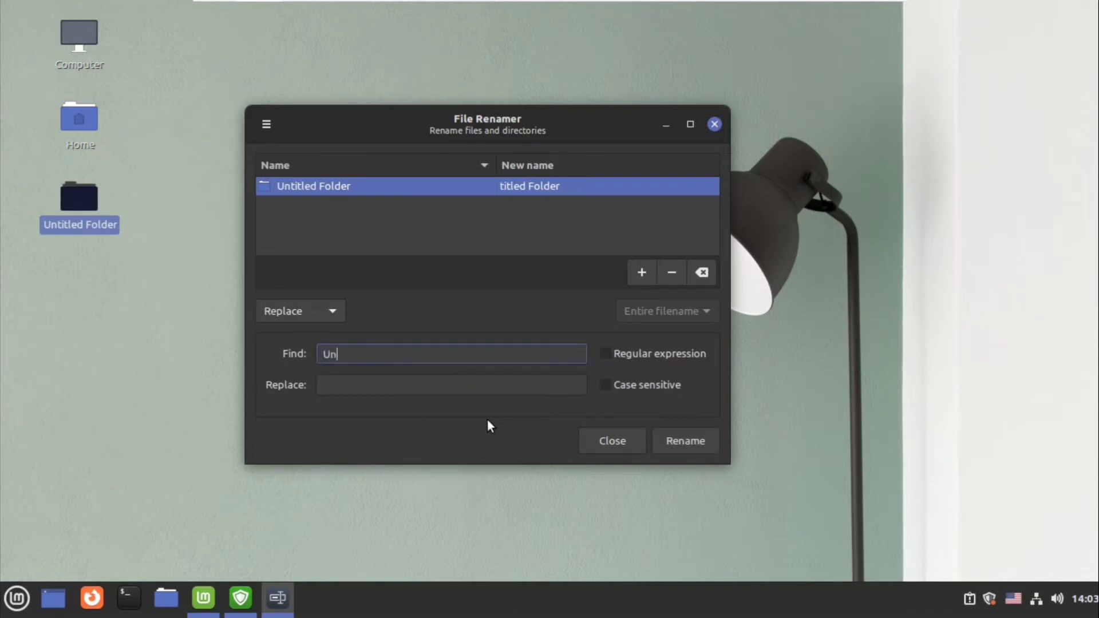
text(titled Folder)
click(410, 385)
text(My Doc)
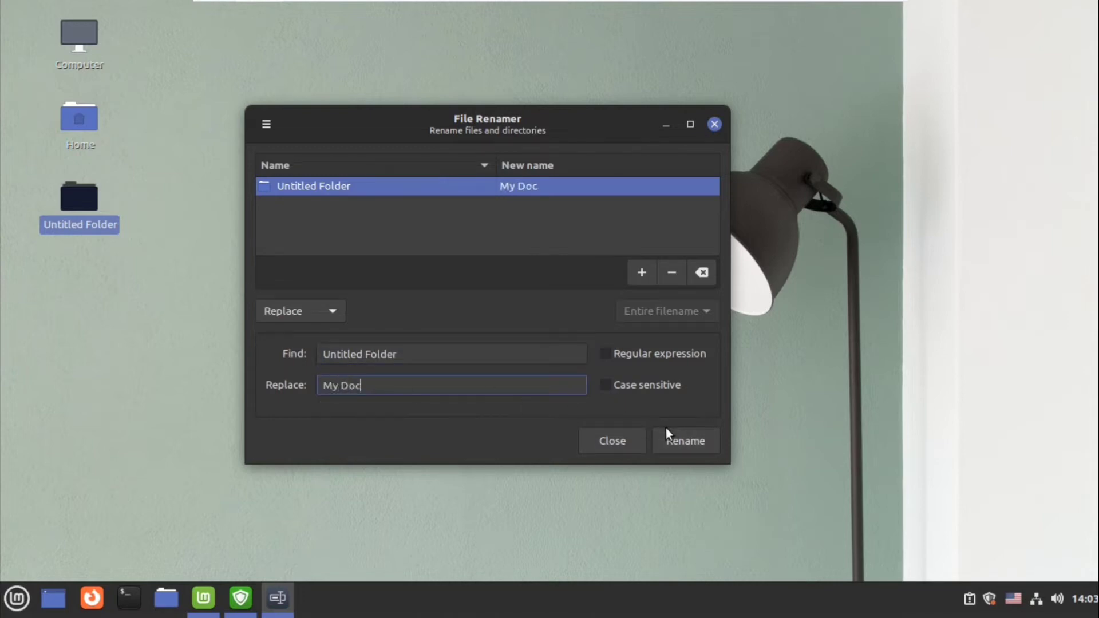
click(674, 439)
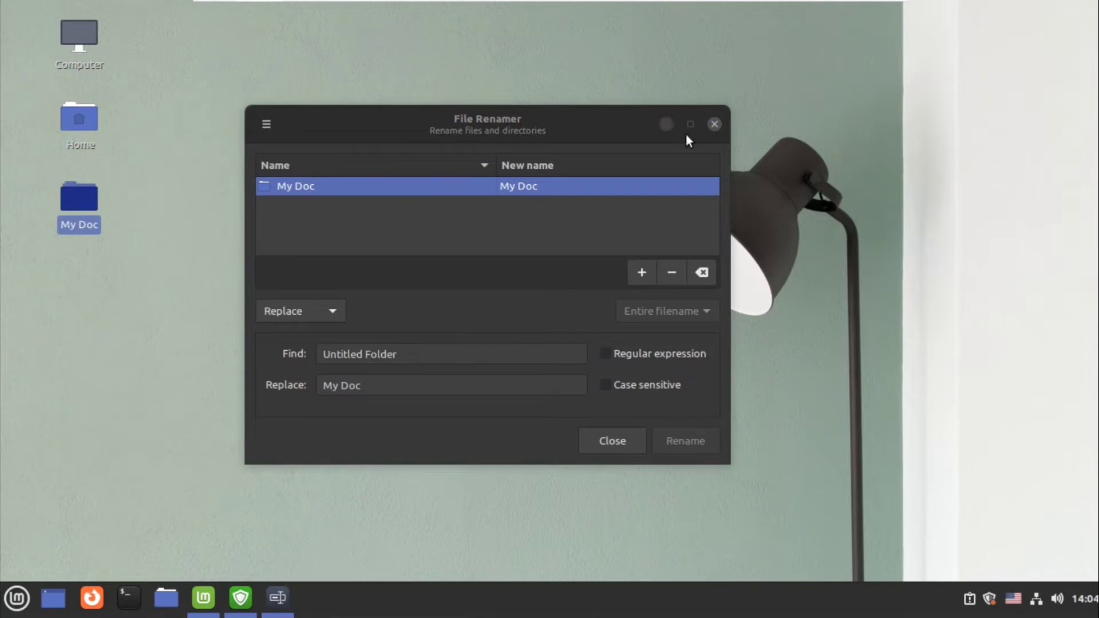
click(714, 124)
click(21, 595)
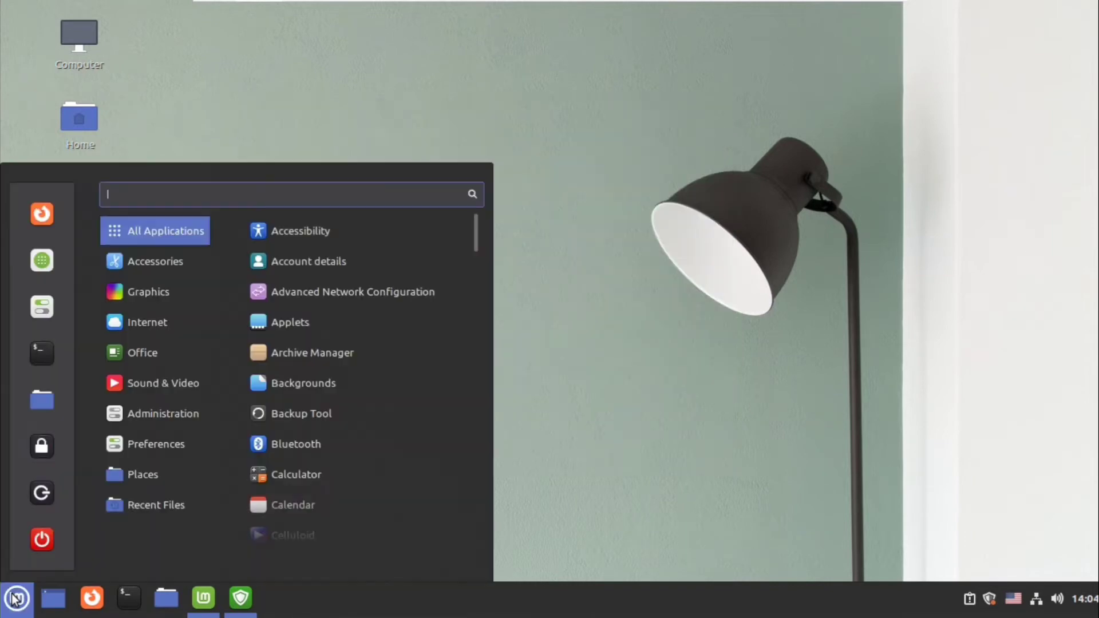
- Scroll through the Accessories apps and move to the Internet category to reveal Web Apps
scroll(306, 452, down, 5)
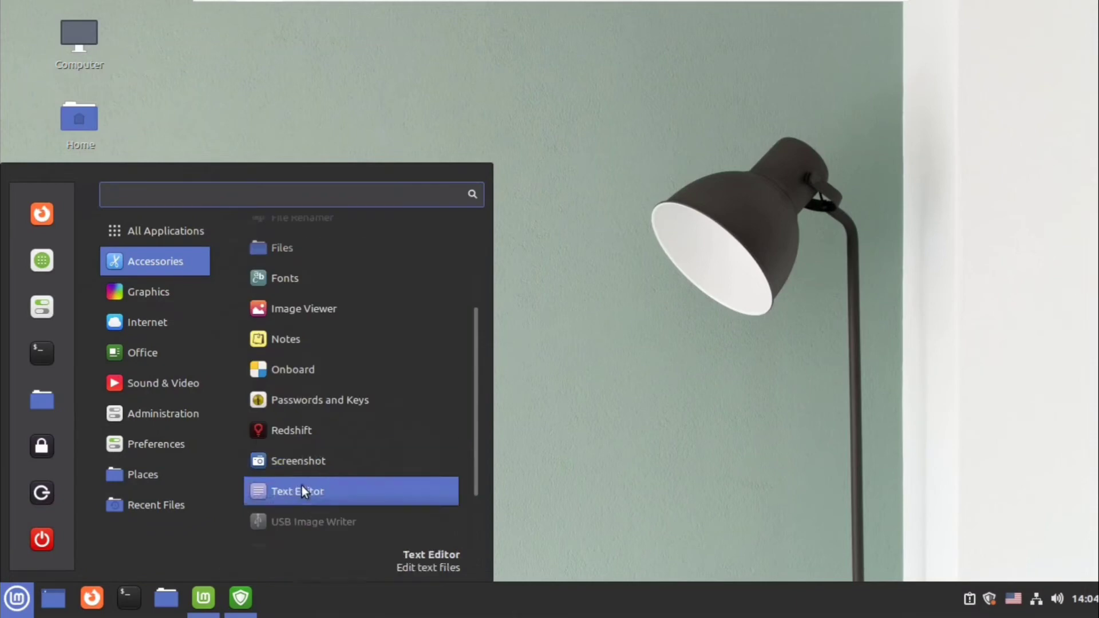
scroll(292, 400, down, 2)
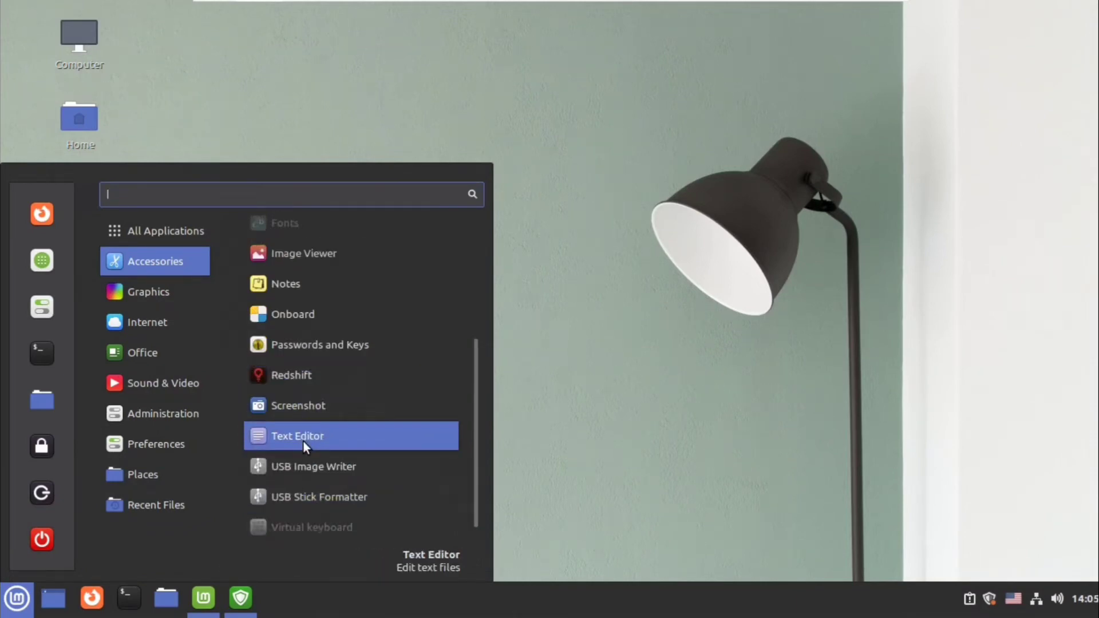
scroll(303, 442, down, 1)
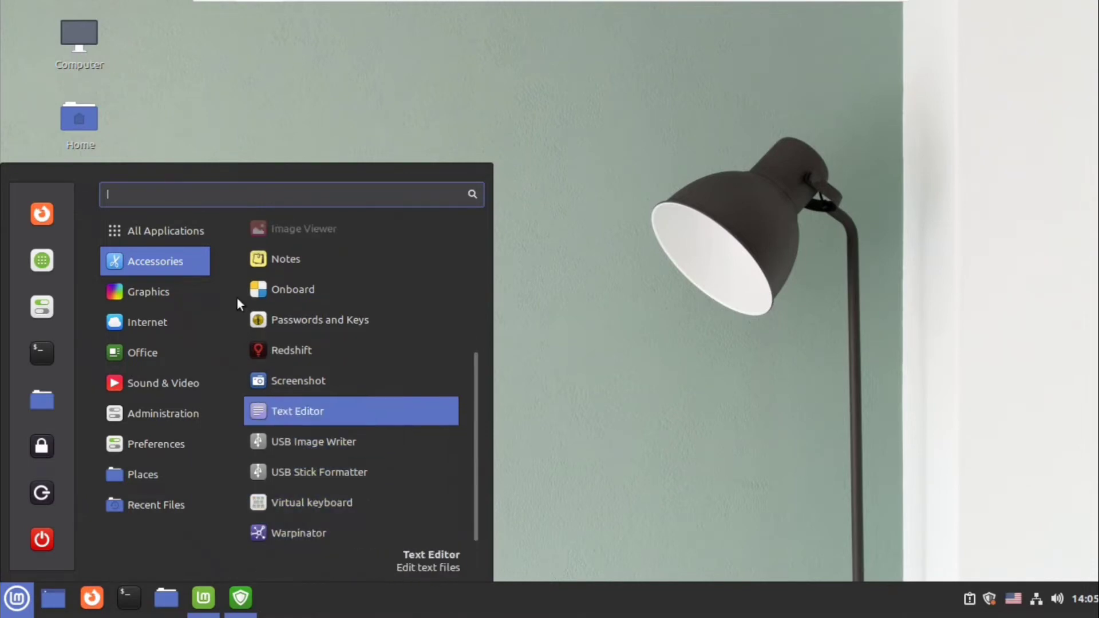
mouse_move(153, 292)
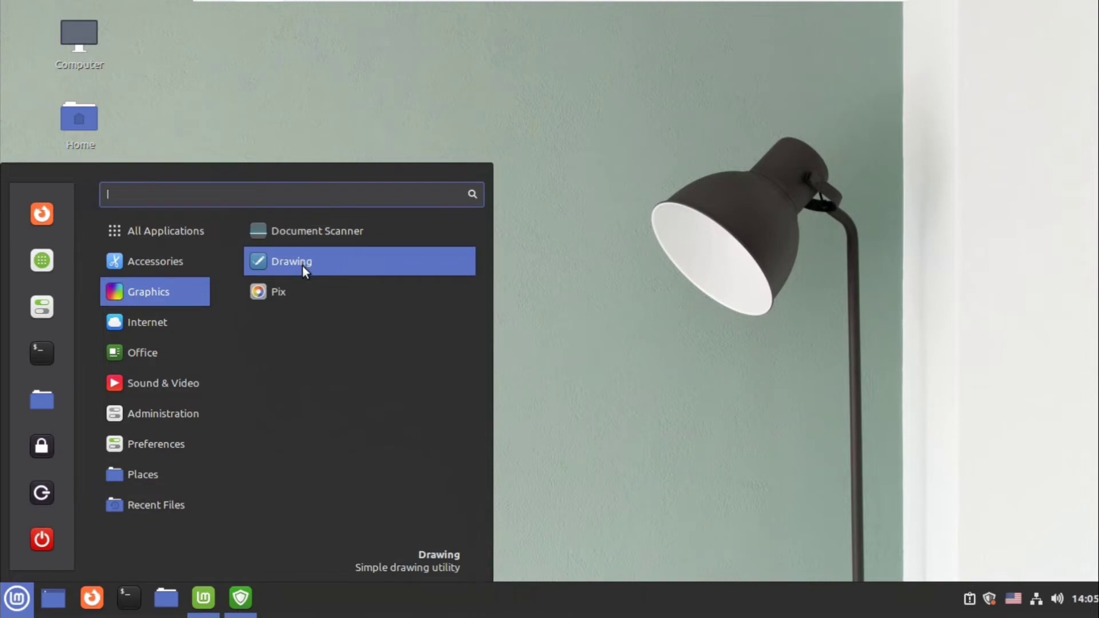
mouse_move(176, 326)
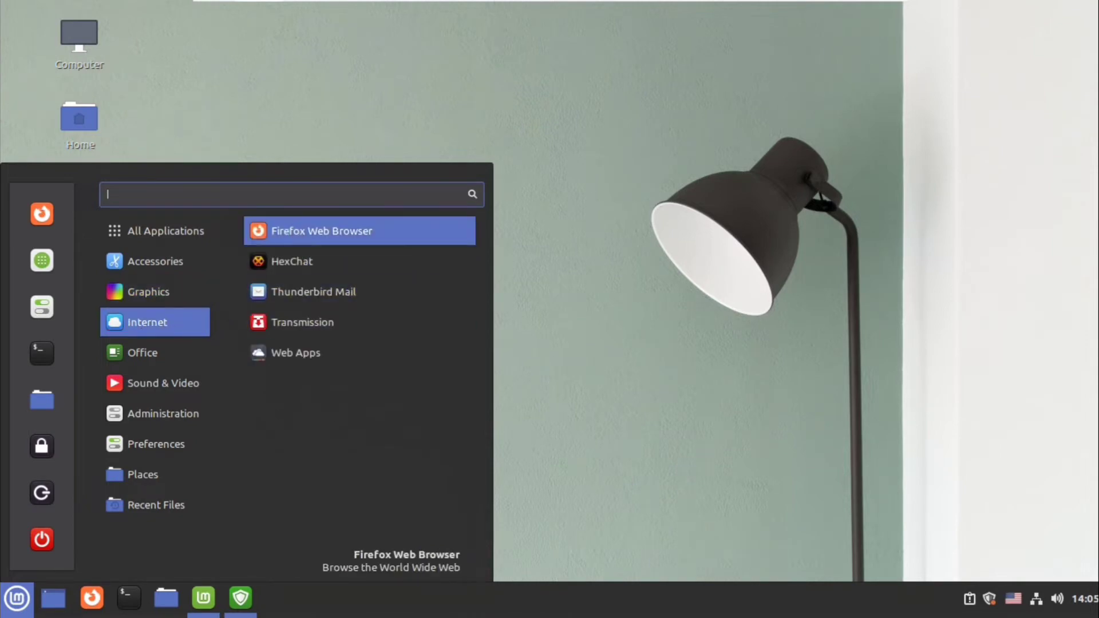
click(292, 355)
click(507, 458)
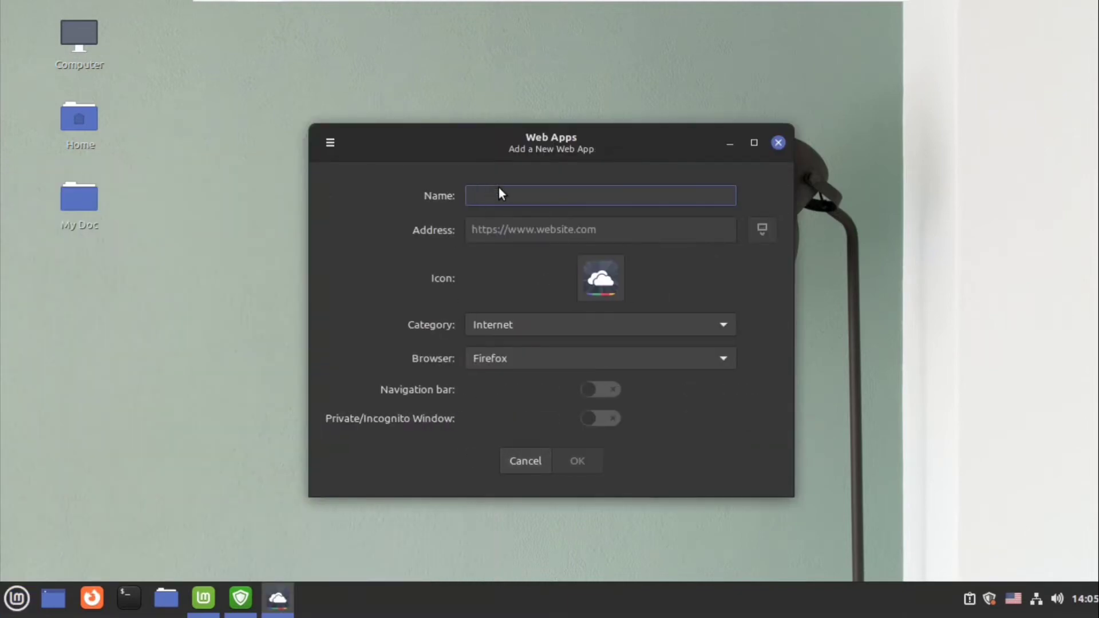
text(You Tu)
click(570, 231)
text(https://www.youtube)
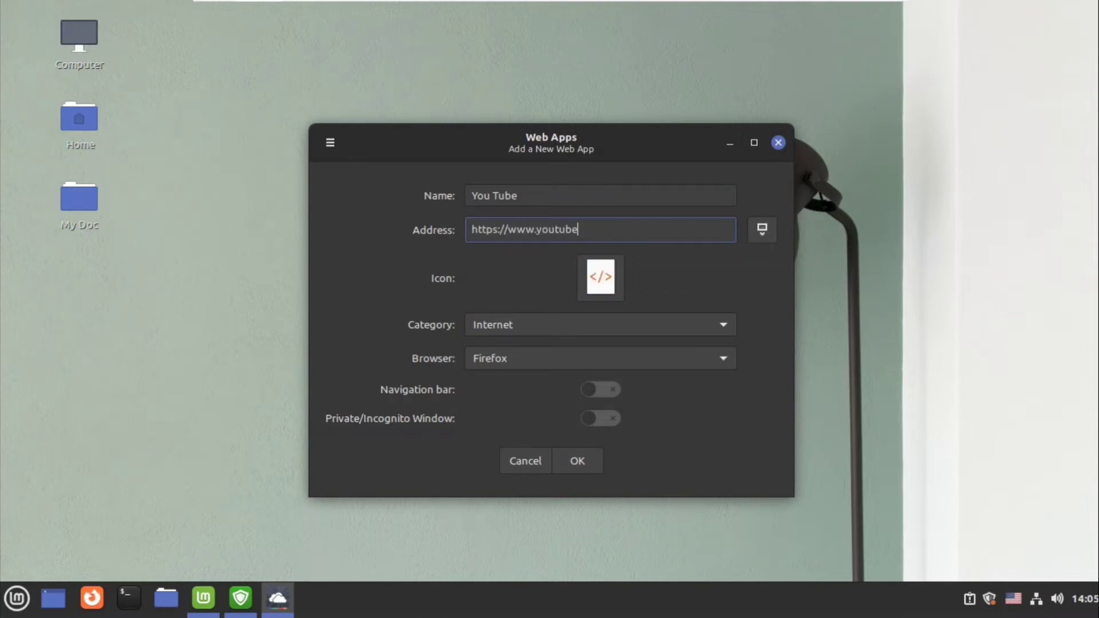
text(.co.in)
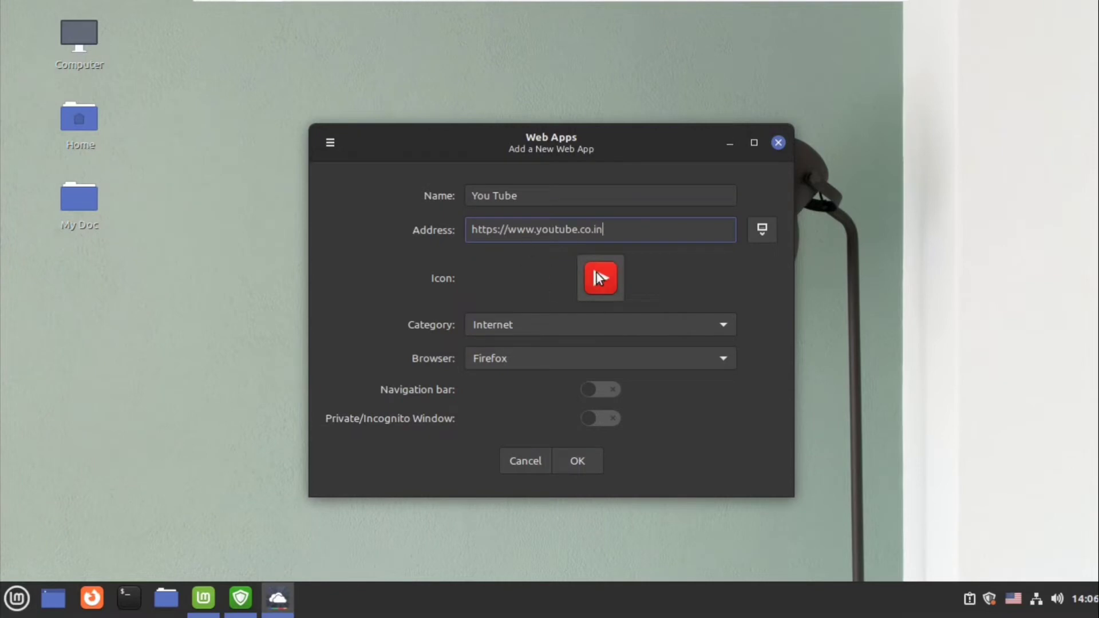
- Keep the fetched YouTube icon, Firefox browser and Internet category, and save the web app
click(597, 283)
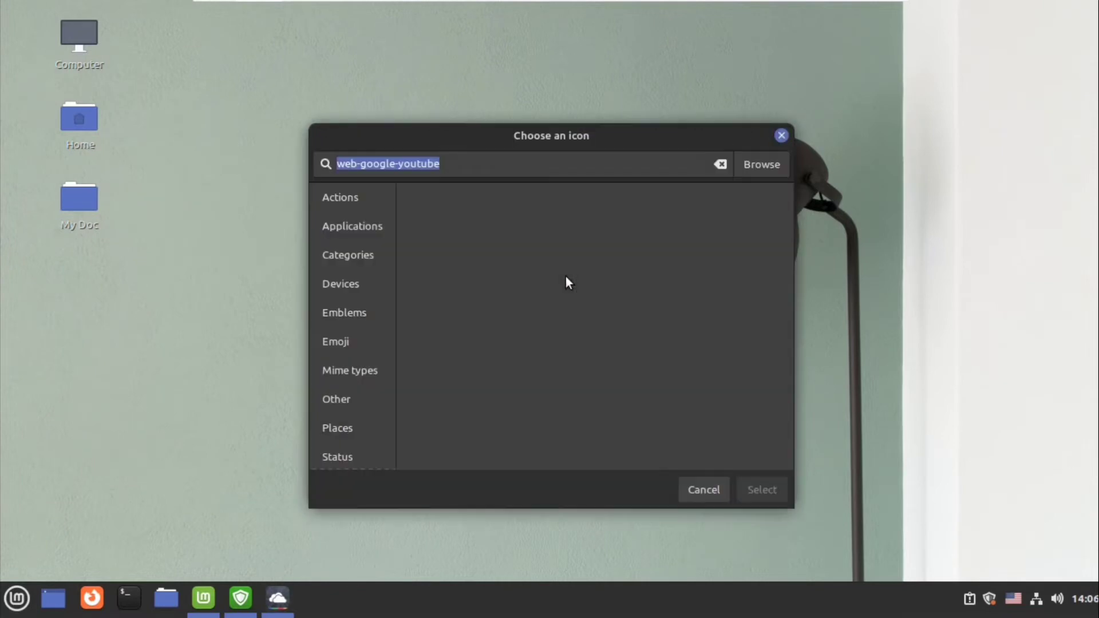
click(703, 490)
click(495, 359)
click(485, 325)
click(487, 326)
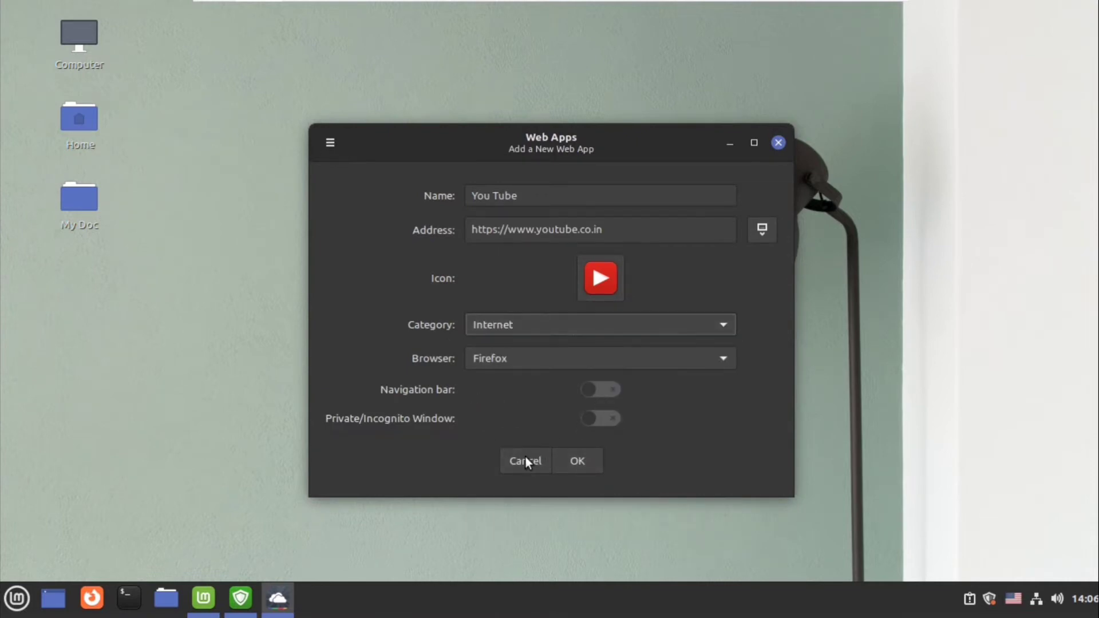
click(569, 462)
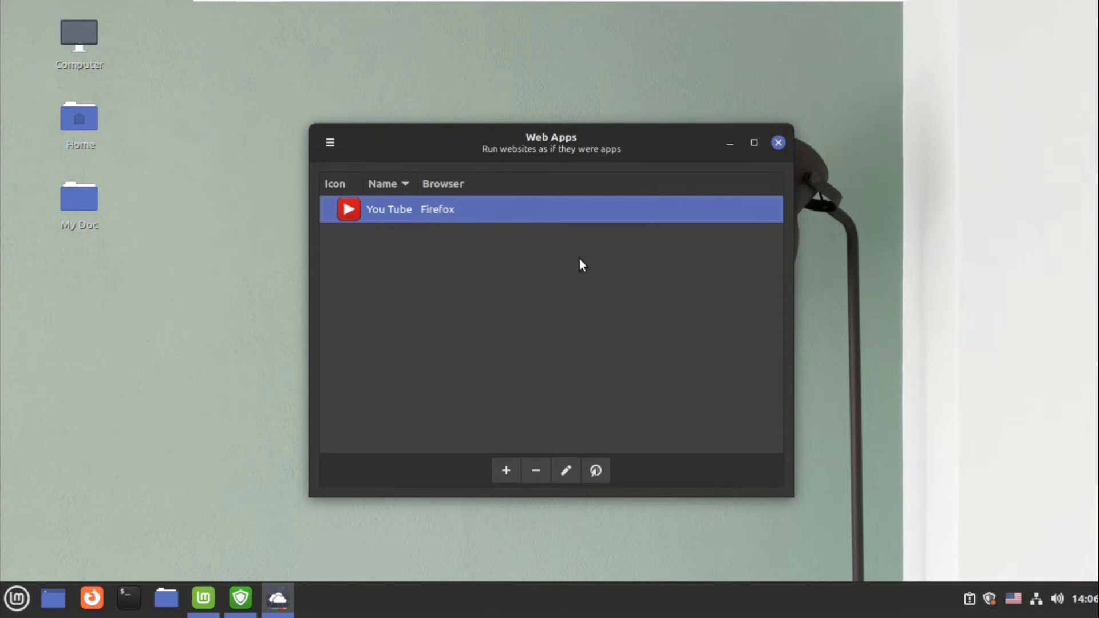
click(778, 142)
- Launch the You Tube web app from Internet, view YouTube's home page, then move to Office
click(17, 598)
mouse_move(142, 321)
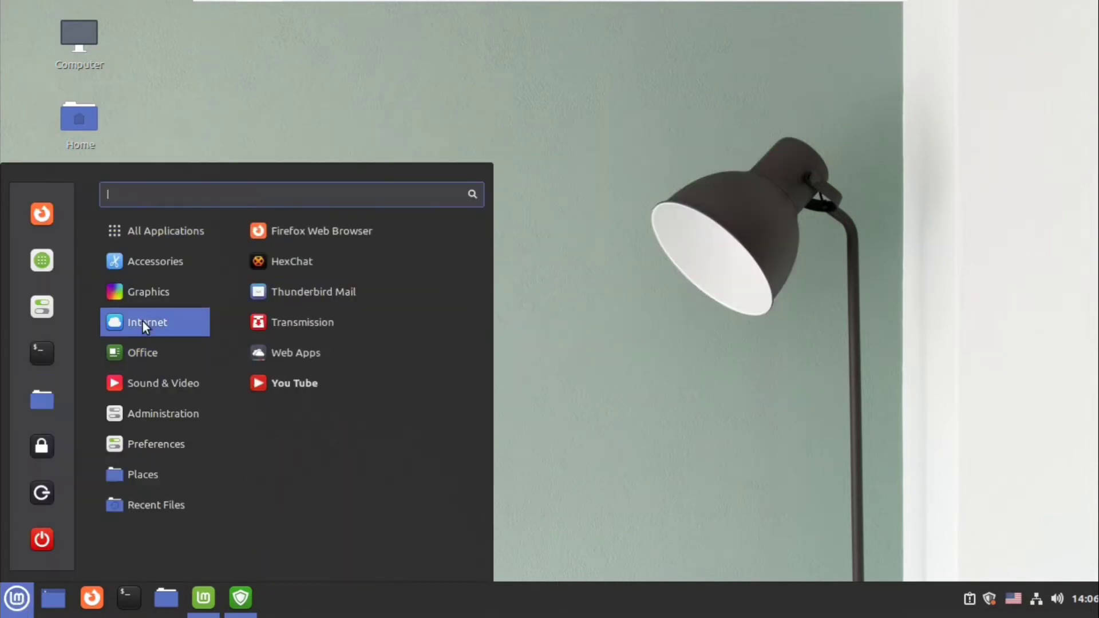
click(278, 382)
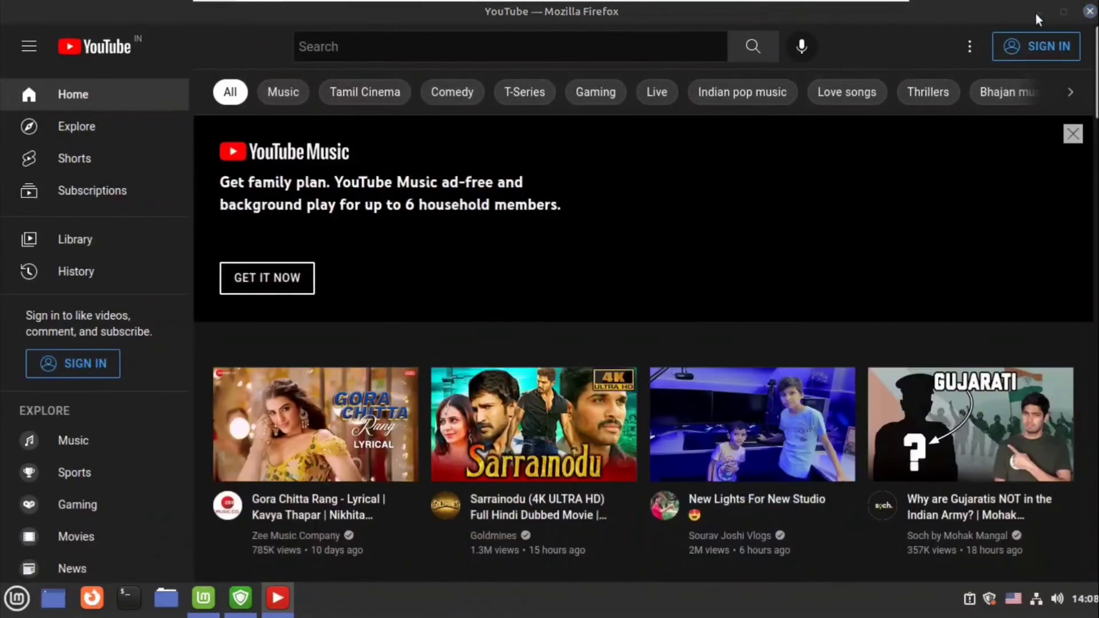
click(280, 598)
click(281, 598)
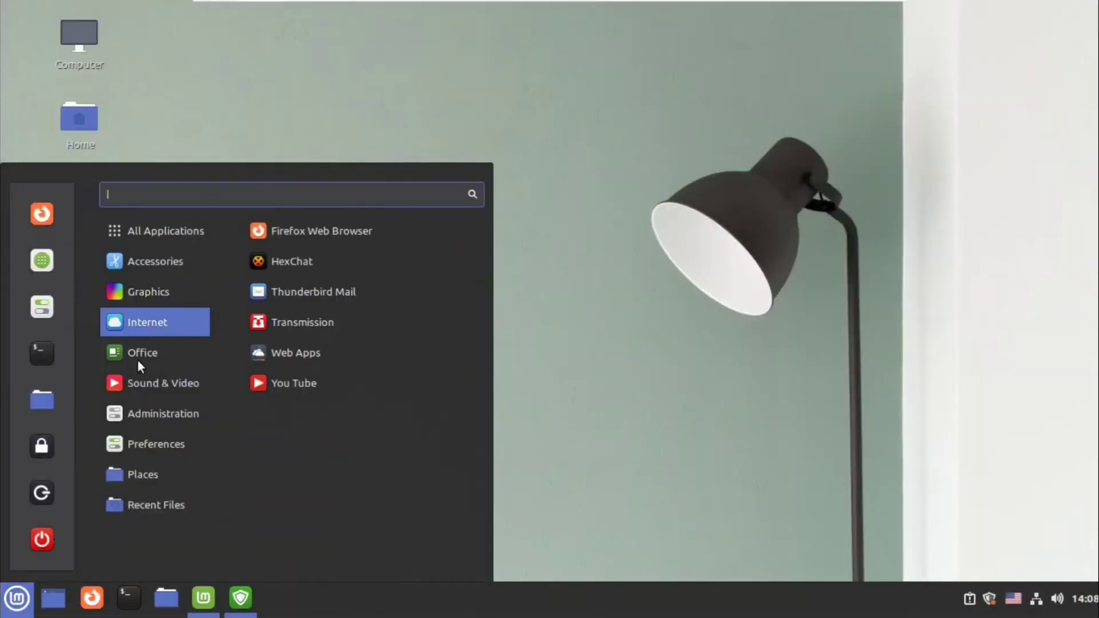
mouse_move(140, 355)
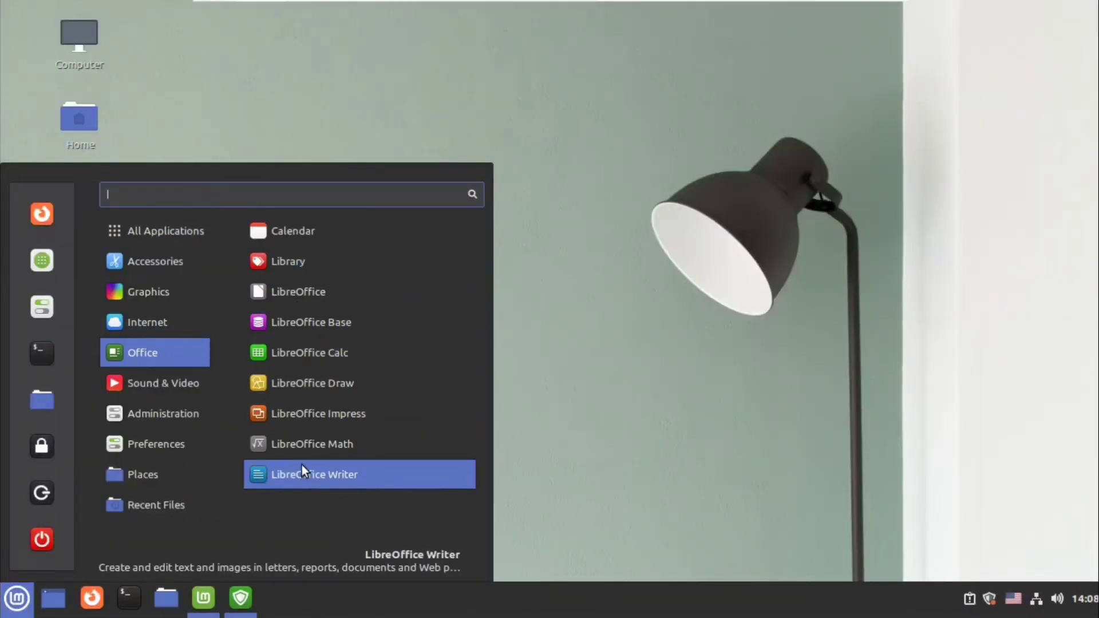
- Open a blank LibreOffice Calc sheet, dismiss Tip of the Day and the version notice, then close Calc
click(314, 352)
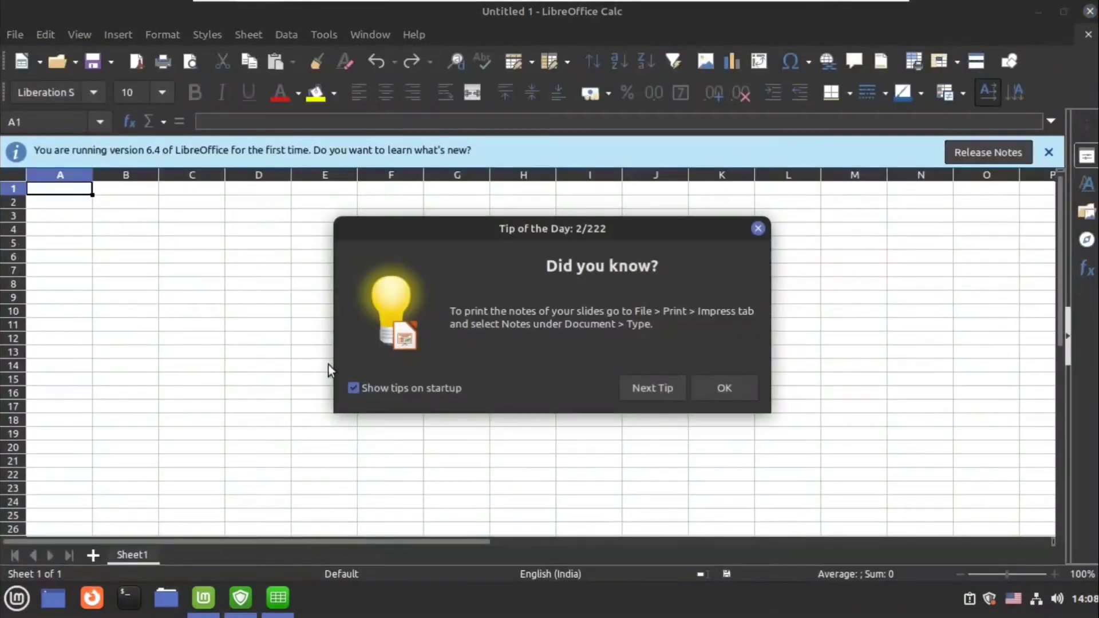
click(717, 388)
click(1048, 152)
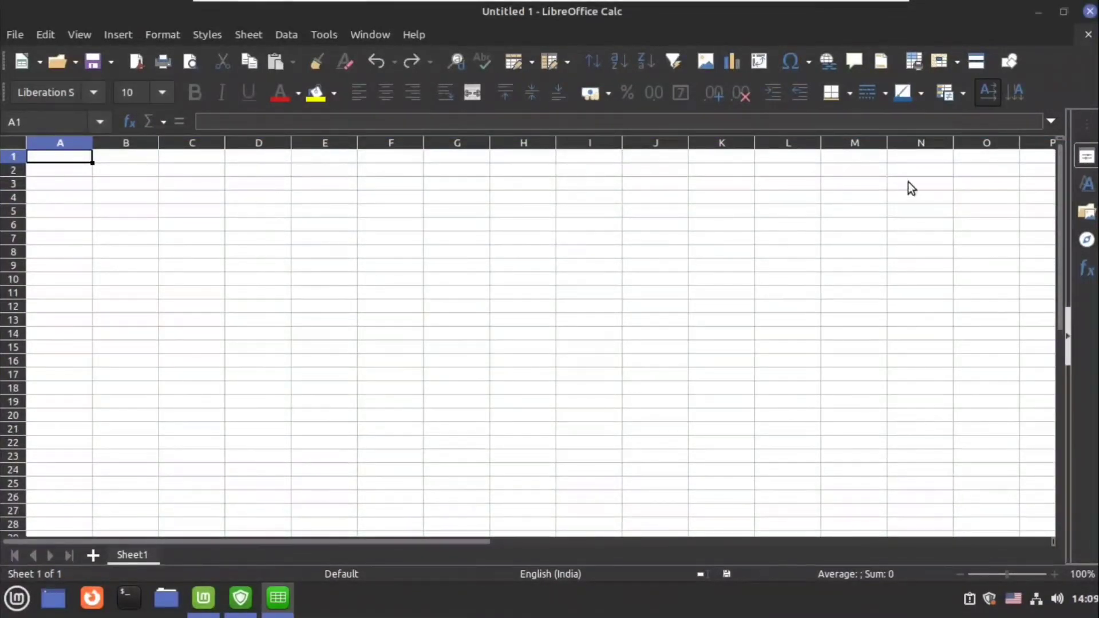
drag(309, 256, 611, 351)
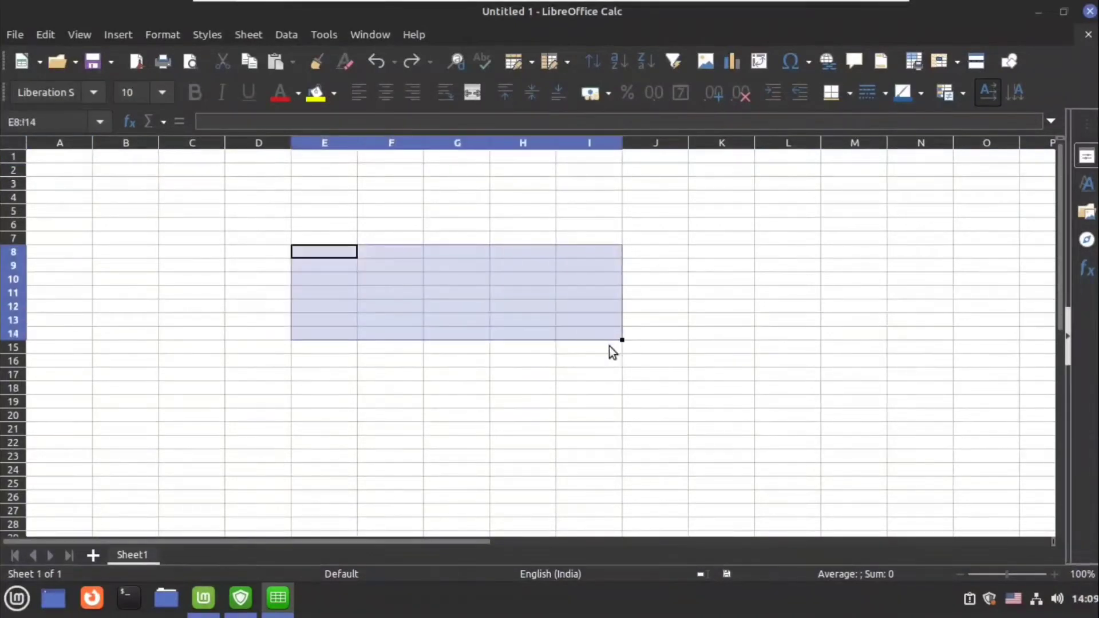
click(121, 226)
click(1089, 12)
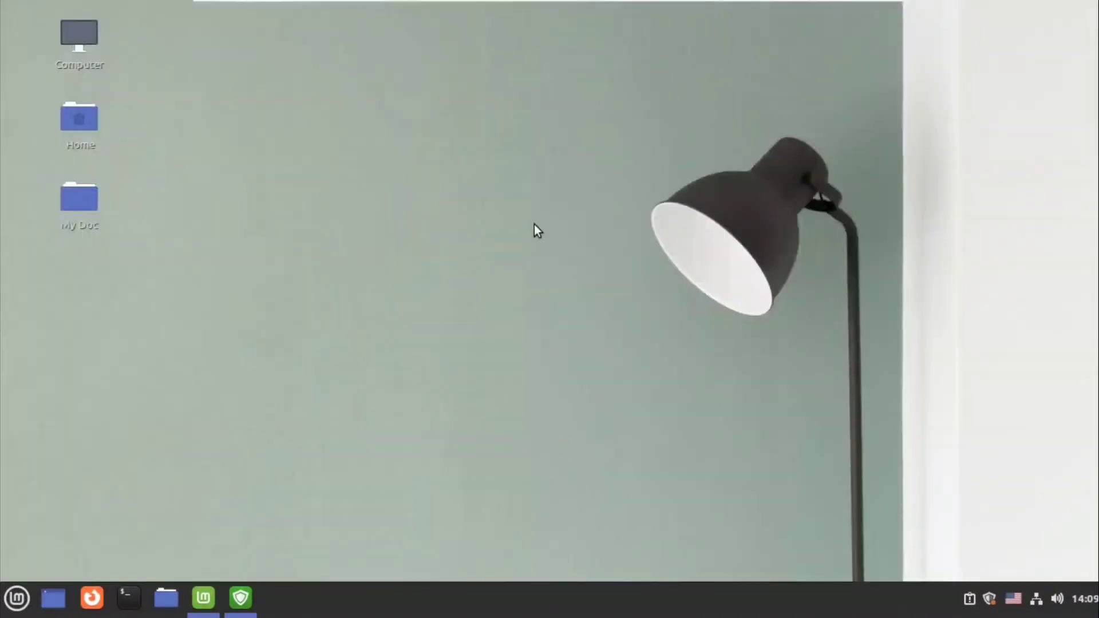
- Browse the Sound & Video, Administration and Preferences categories in the Mint menu
key(super)
mouse_move(157, 379)
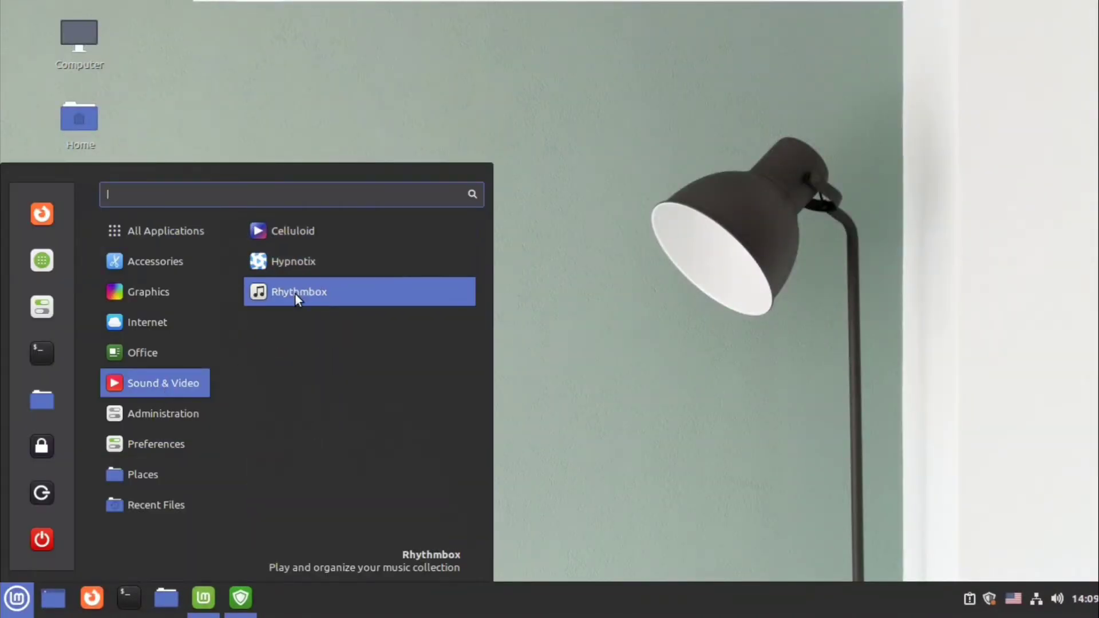
mouse_move(163, 413)
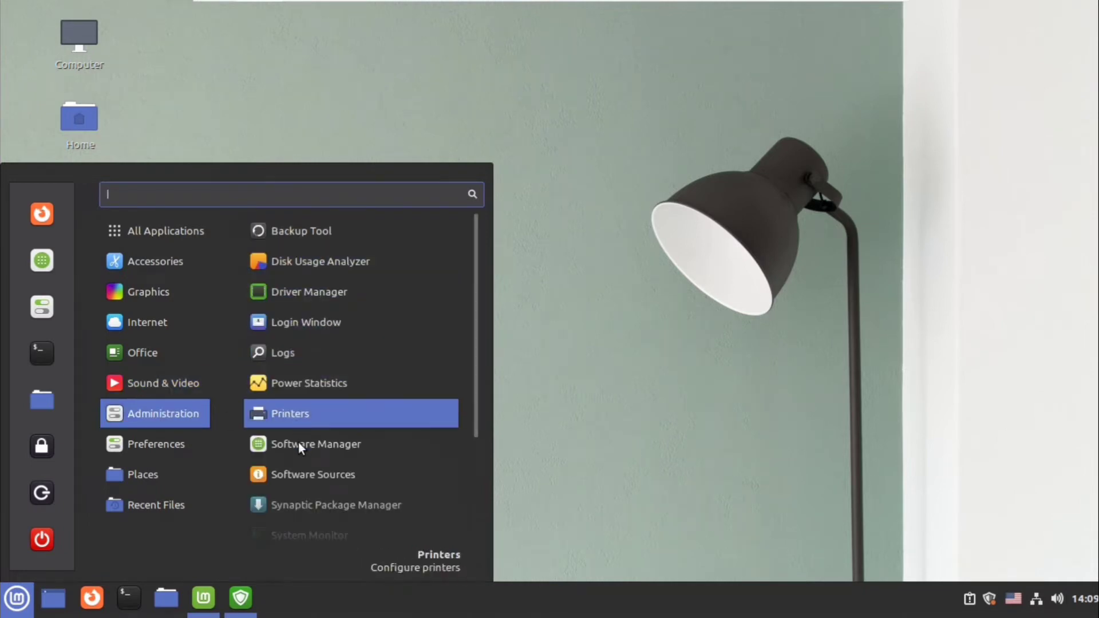
scroll(318, 464, down, 5)
mouse_move(178, 451)
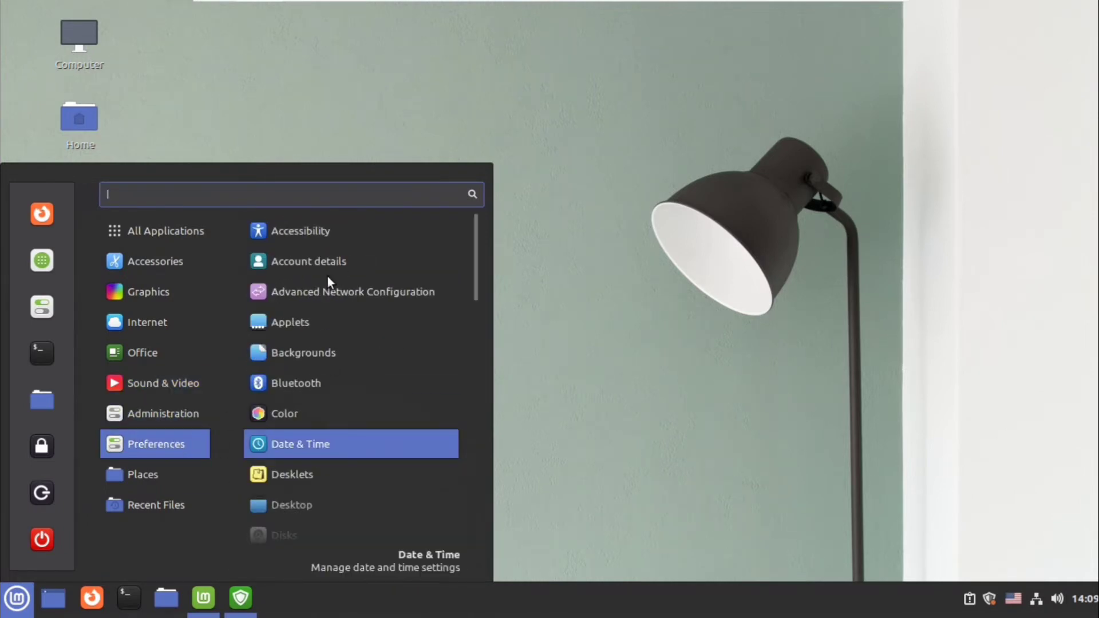
scroll(301, 397, down, 4)
scroll(298, 407, down, 10)
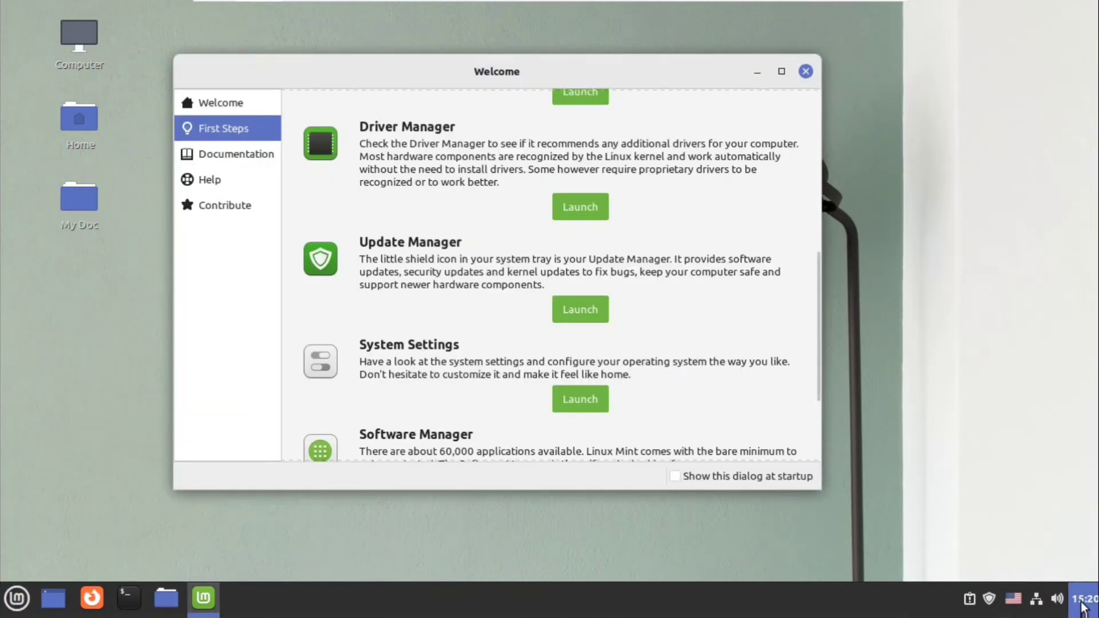
- Toggle the calendar clock's custom date format on and off, then close its settings
right_click(1081, 602)
click(1033, 541)
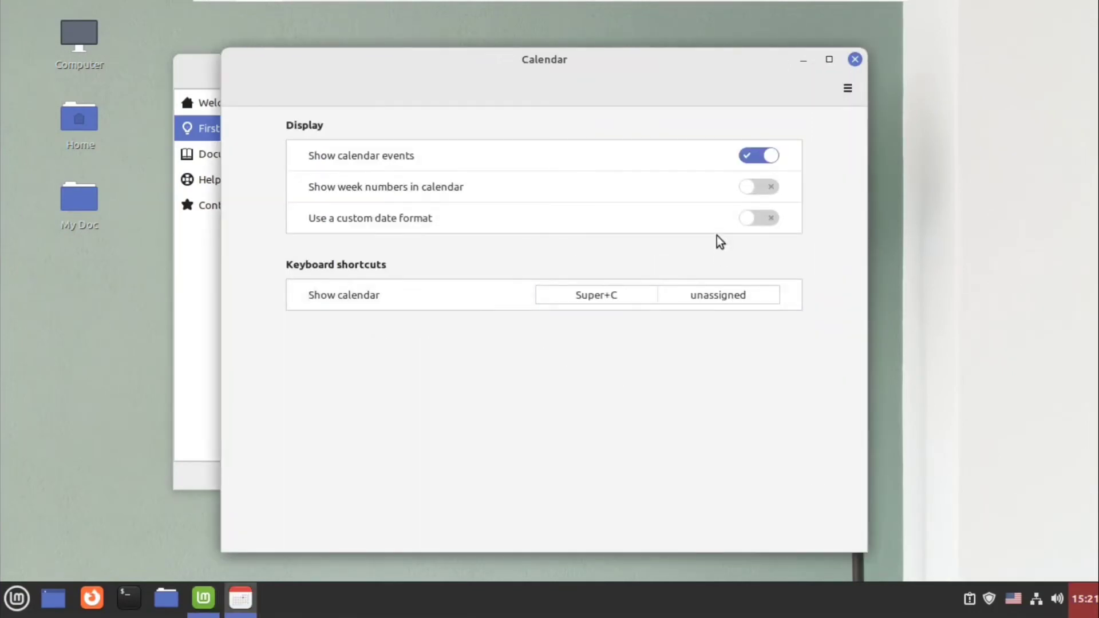
click(752, 219)
click(752, 220)
click(847, 89)
click(854, 59)
click(854, 59)
- Bring the Welcome window forward and launch System Settings from First Steps
key(super)
click(35, 306)
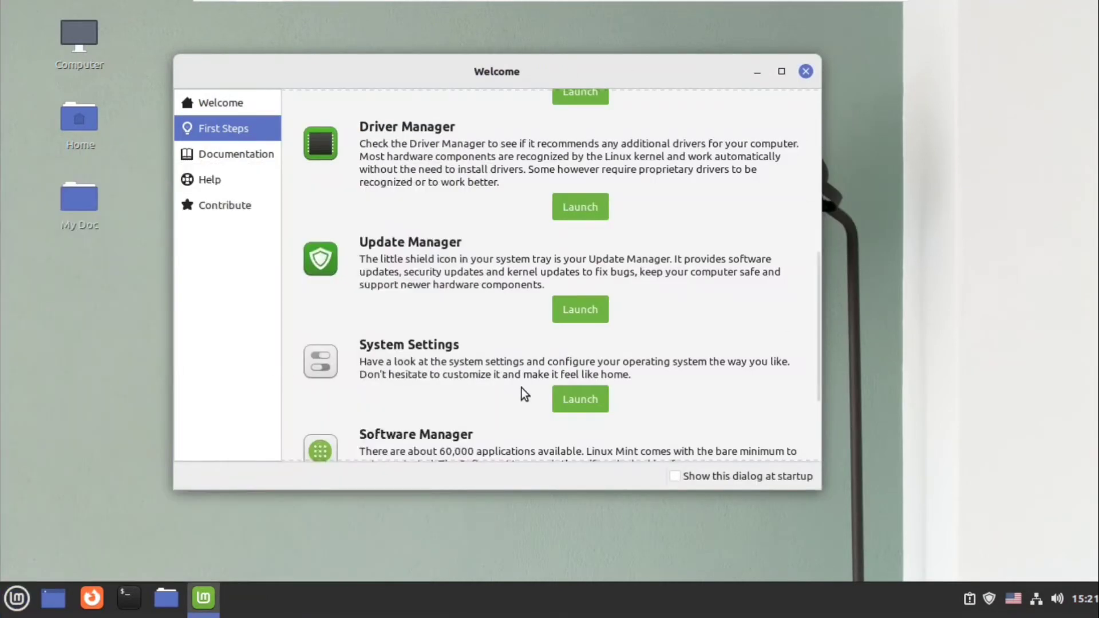
click(561, 398)
scroll(536, 380, down, 2)
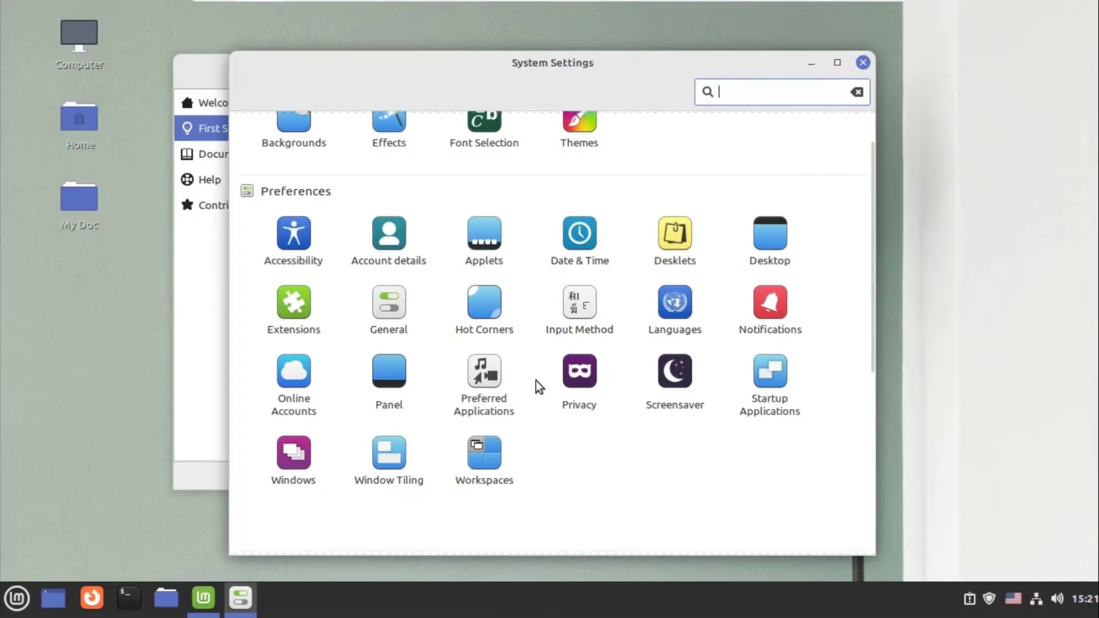
- Switch the panel clock to 12-hour time in the Date & Time settings
click(580, 245)
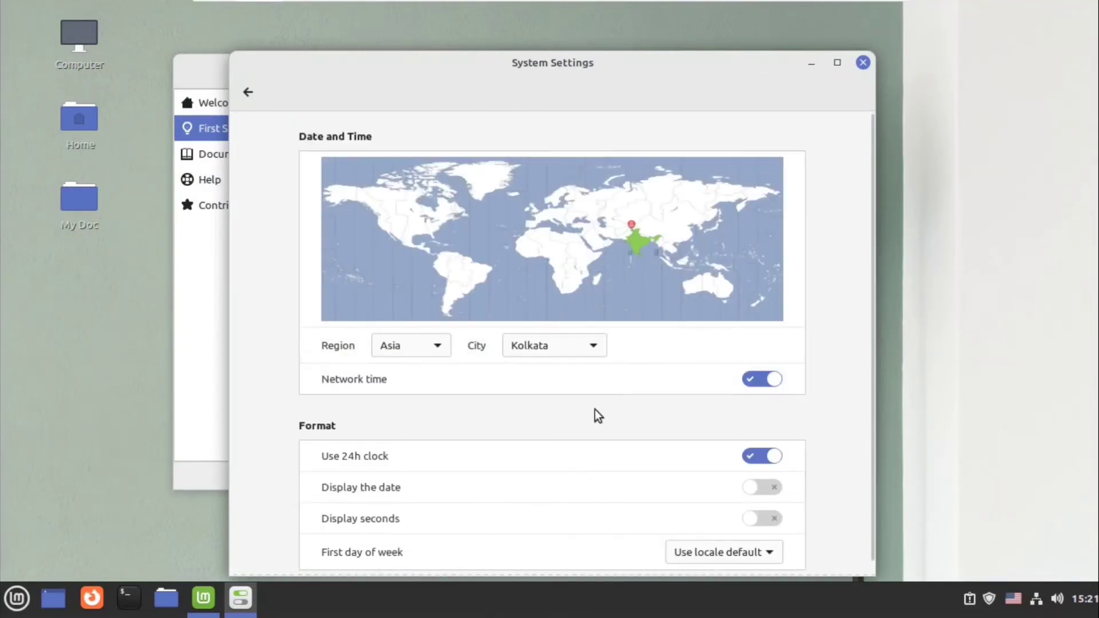
scroll(617, 410, down, 1)
click(758, 444)
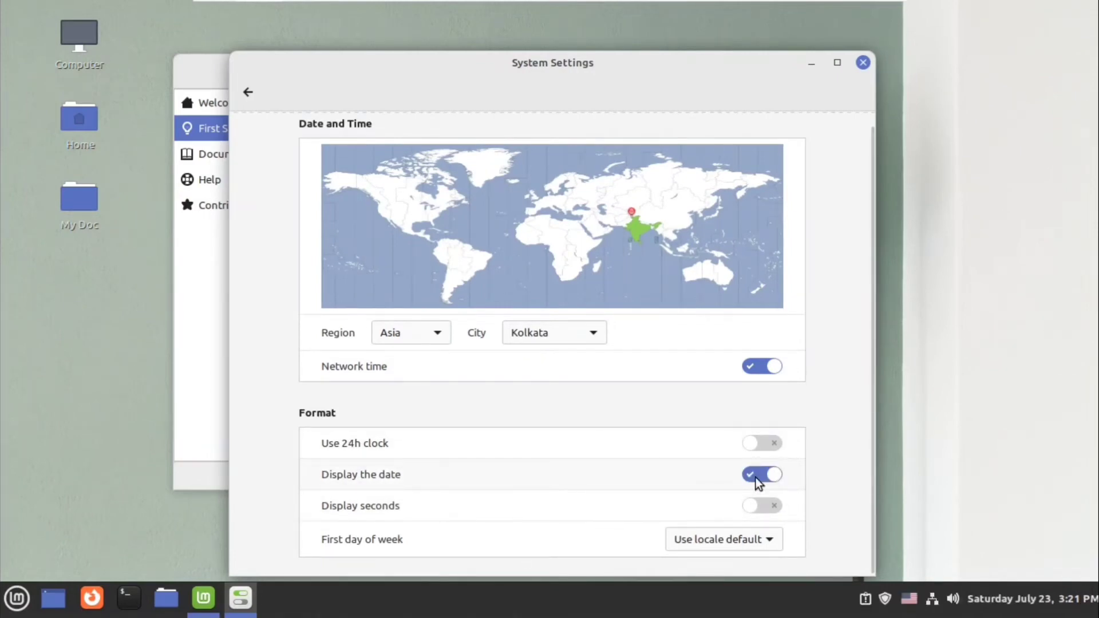
click(248, 93)
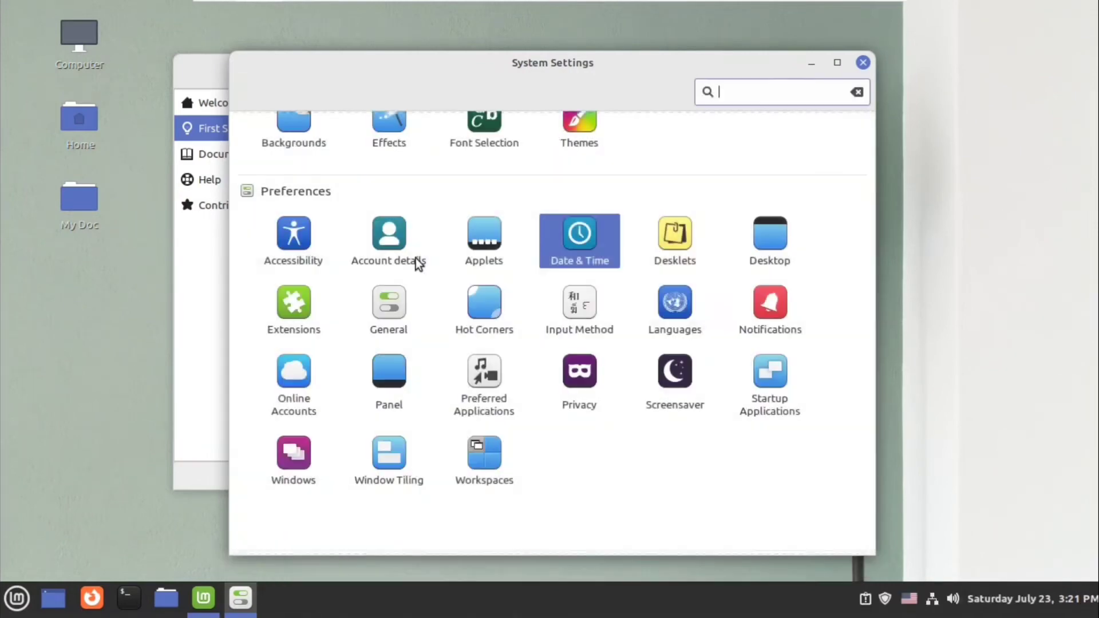
- Apply the English, India locale system-wide in Languages, authenticating with the account password
click(682, 303)
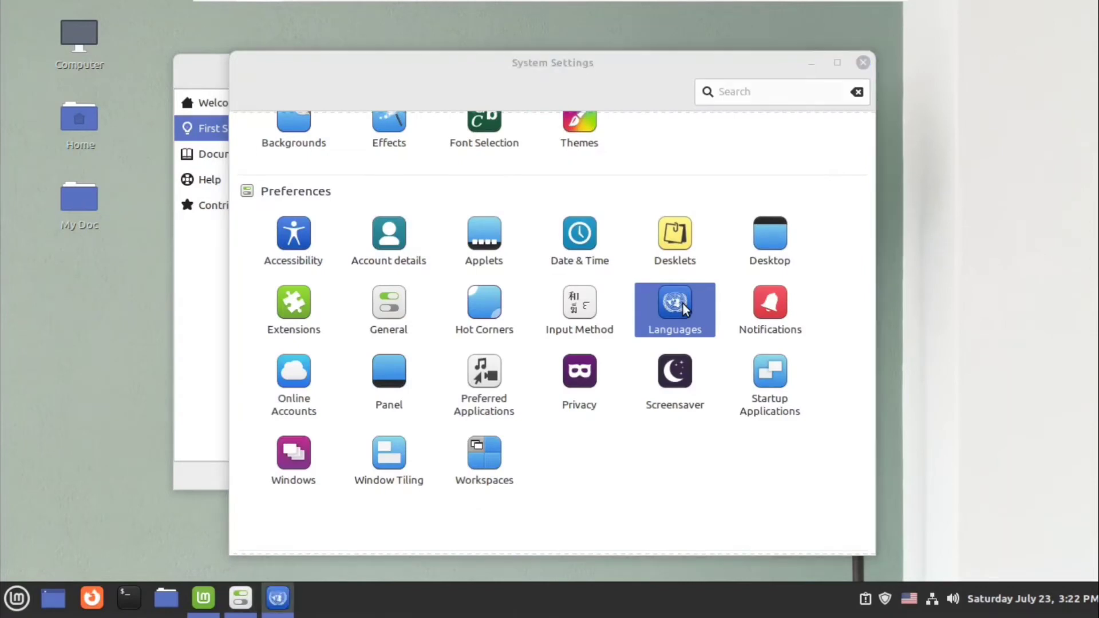
drag(638, 229, 499, 145)
click(695, 363)
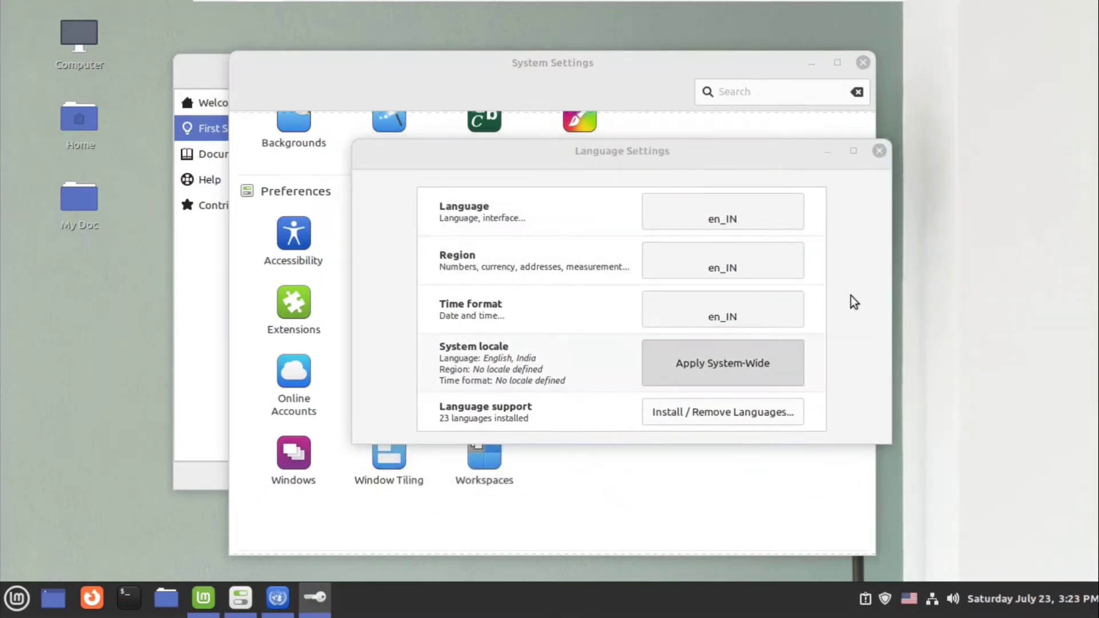
text(*)
click(726, 385)
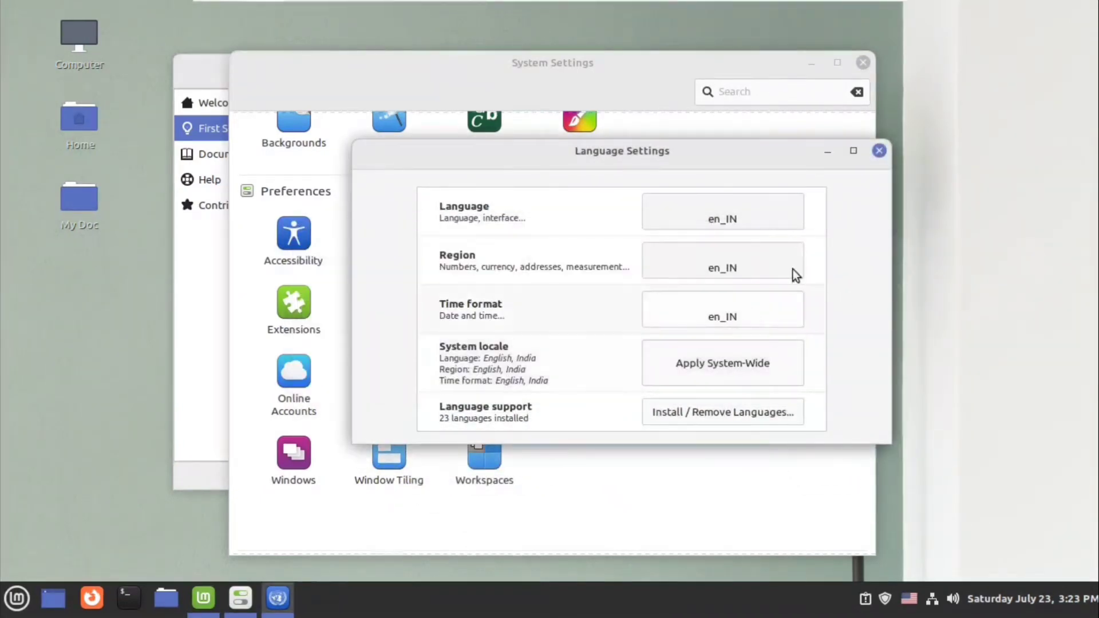
click(880, 154)
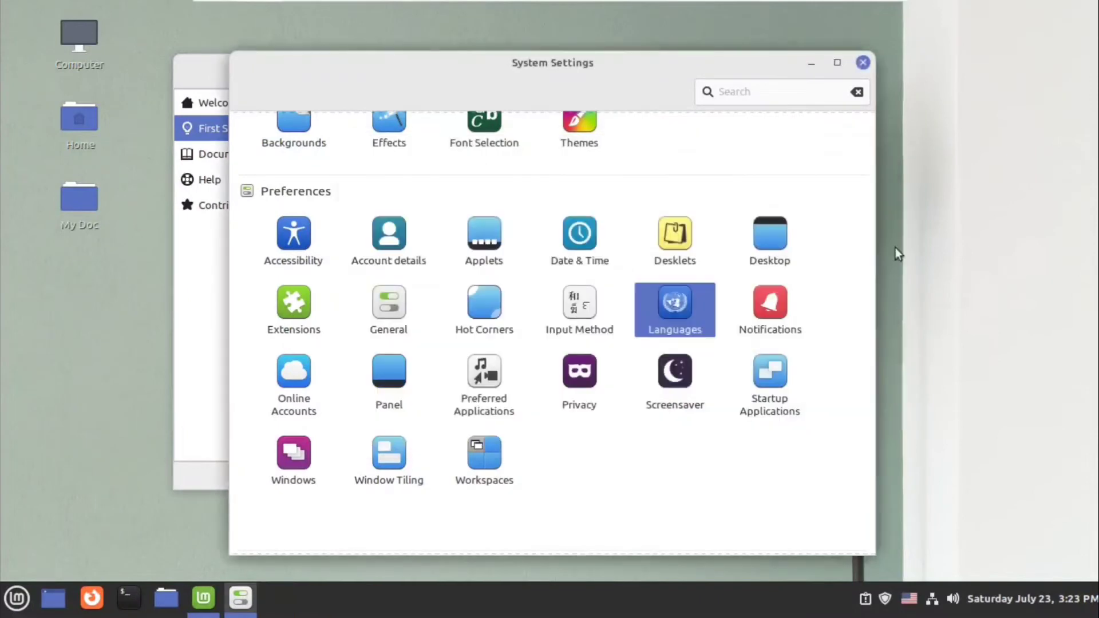
- Switch the keyboard layout to English (India) from the panel keyboard applet
right_click(908, 599)
click(908, 599)
click(890, 490)
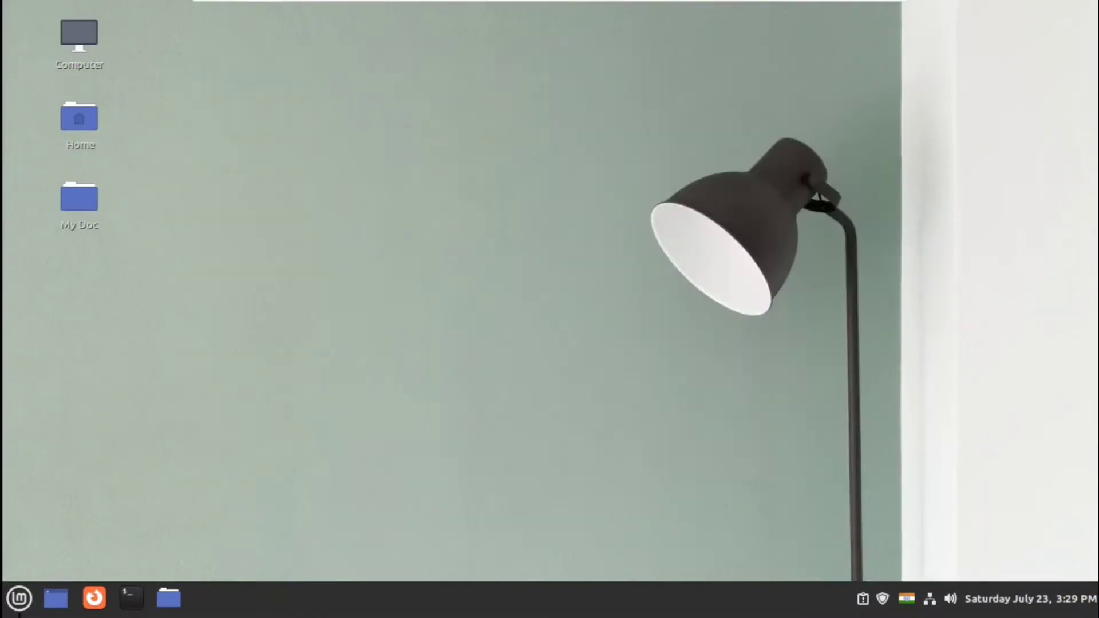
click(19, 598)
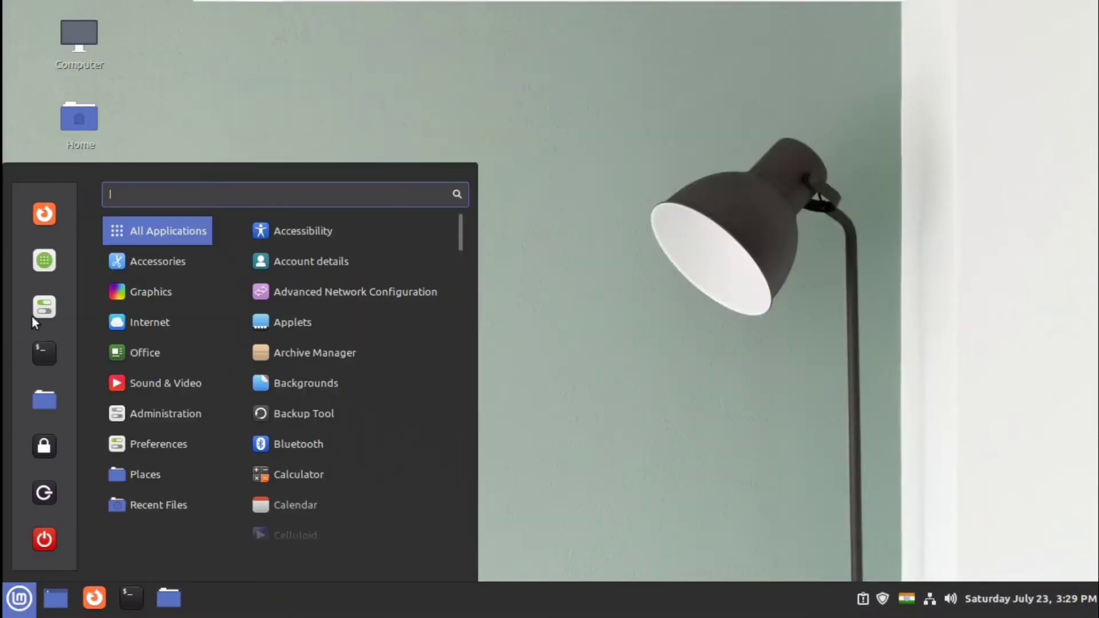
- Make Abstract the desktop wallpaper in Backgrounds, then bring up the Effects settings page
click(50, 302)
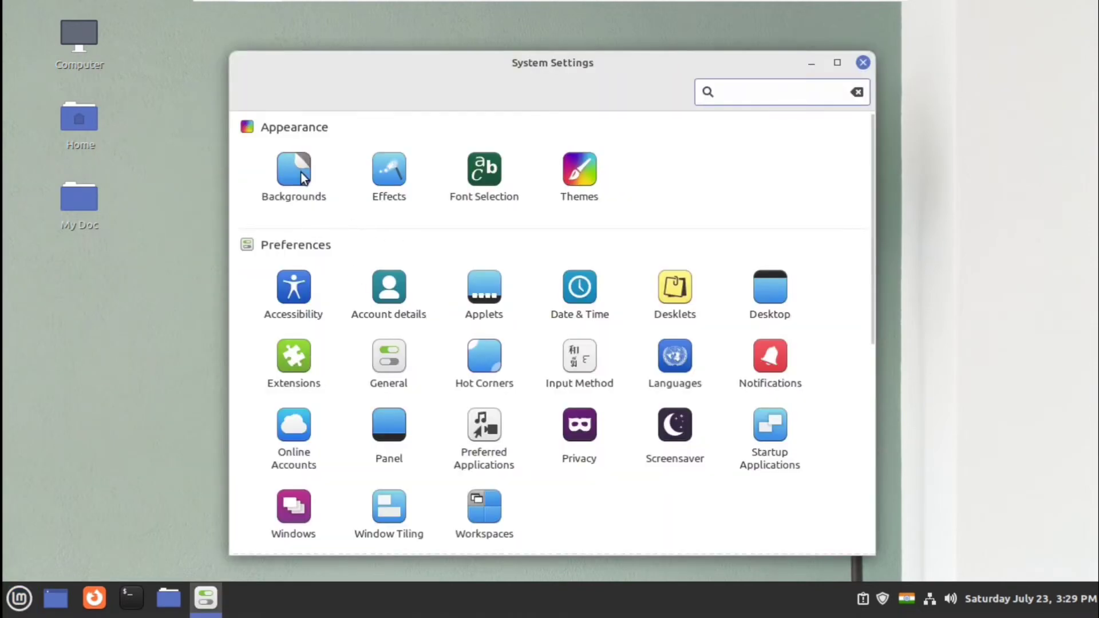
click(304, 178)
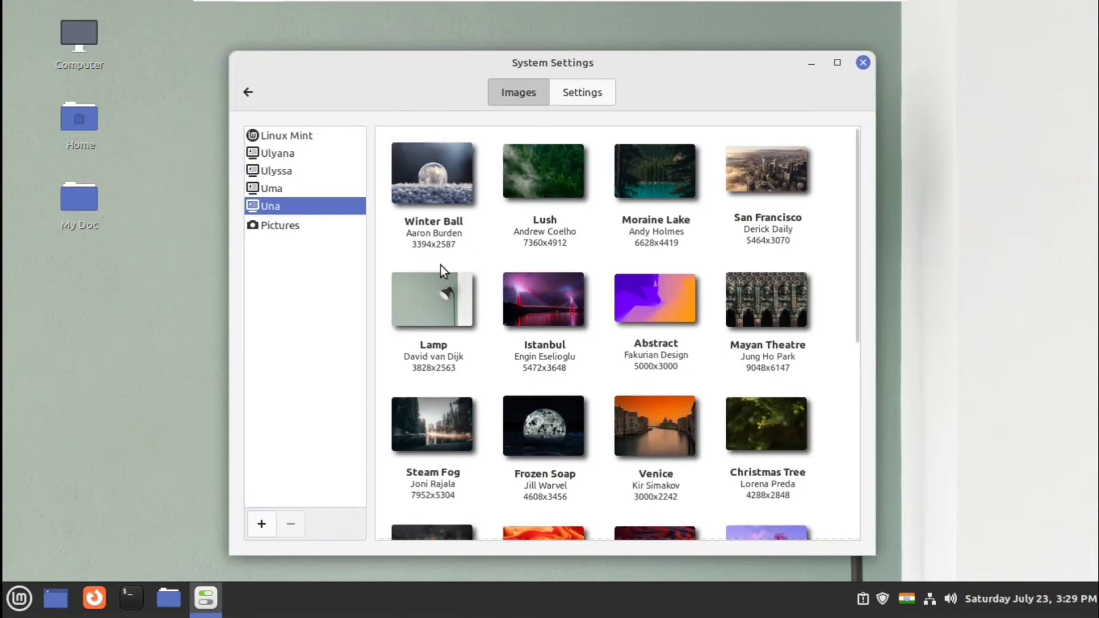
click(665, 293)
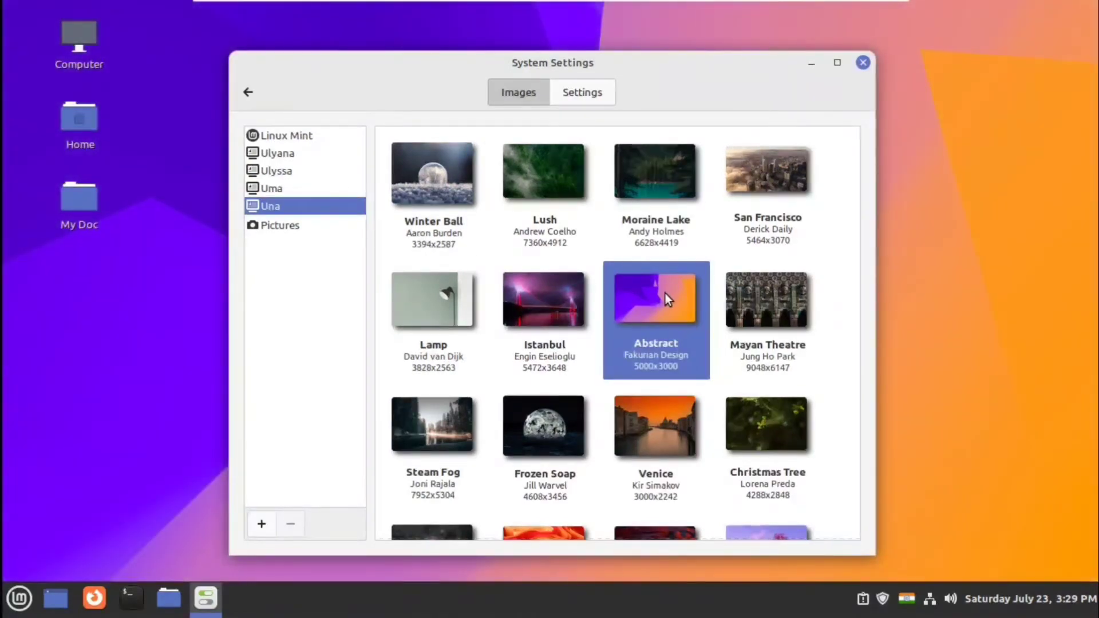
click(251, 96)
click(386, 175)
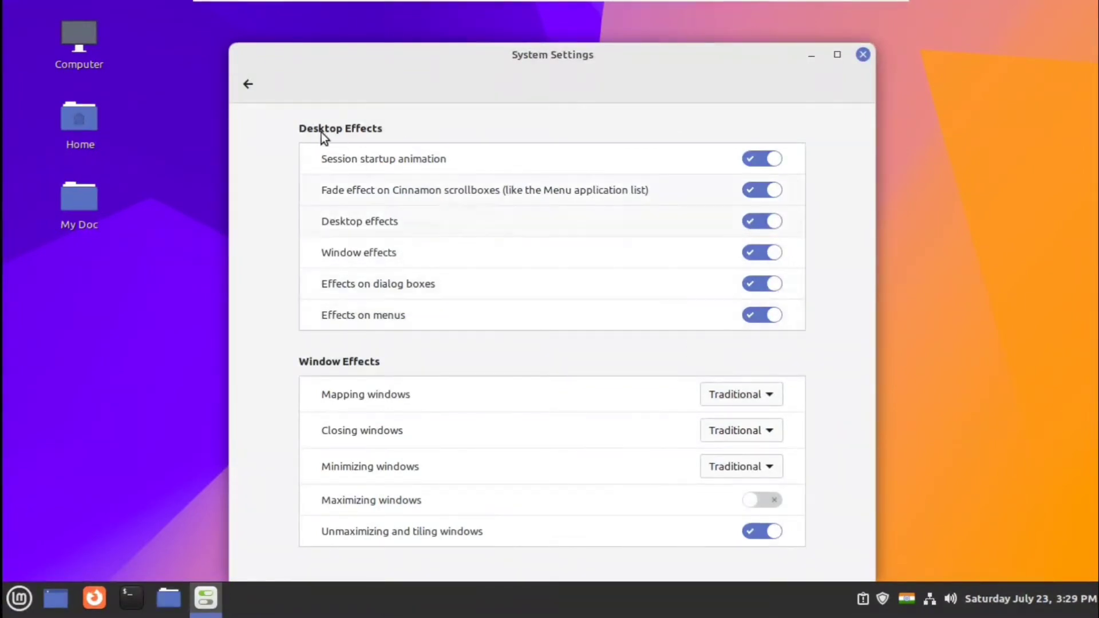
- Change the account picture to the cinnamon-sticks photo in Account details
click(249, 87)
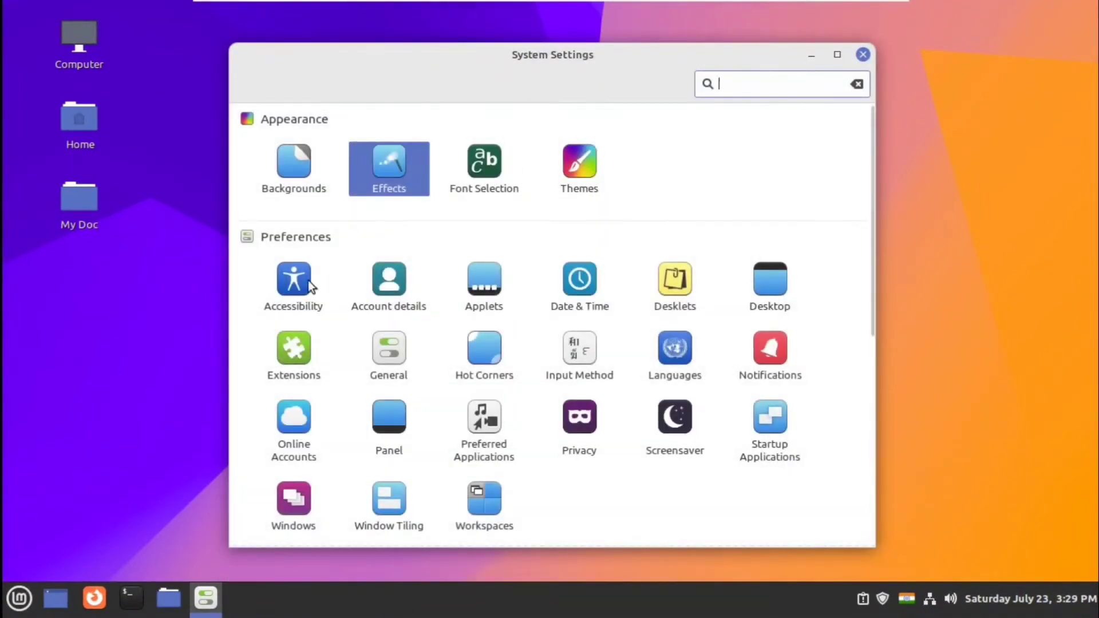
click(396, 281)
click(743, 187)
click(807, 218)
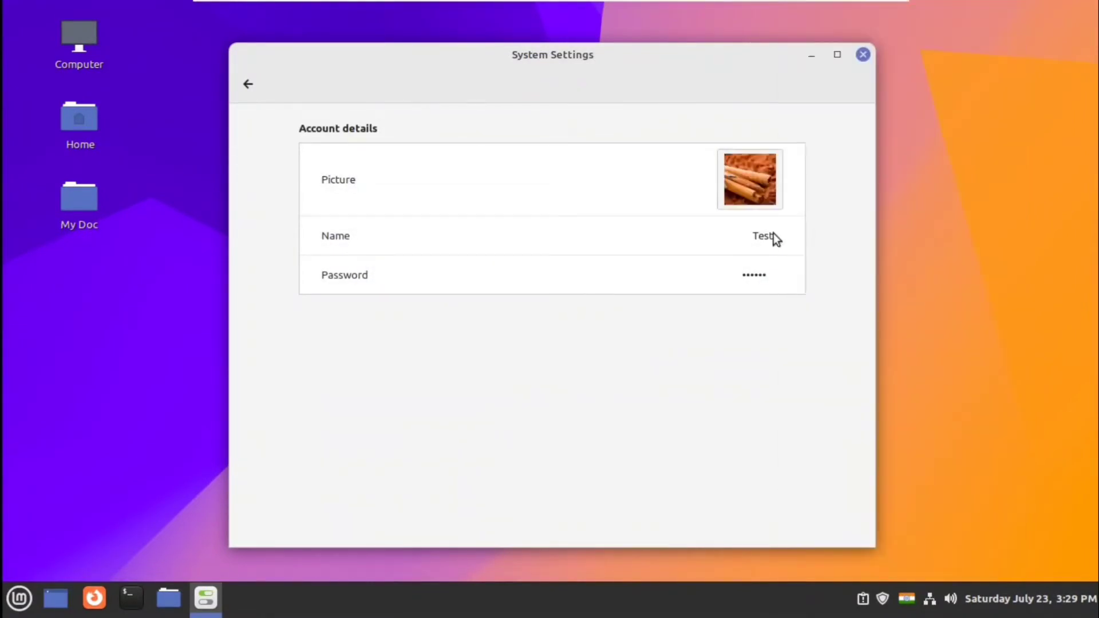
- Add the Trash applet to the panel from the Applets manager
click(249, 87)
click(489, 284)
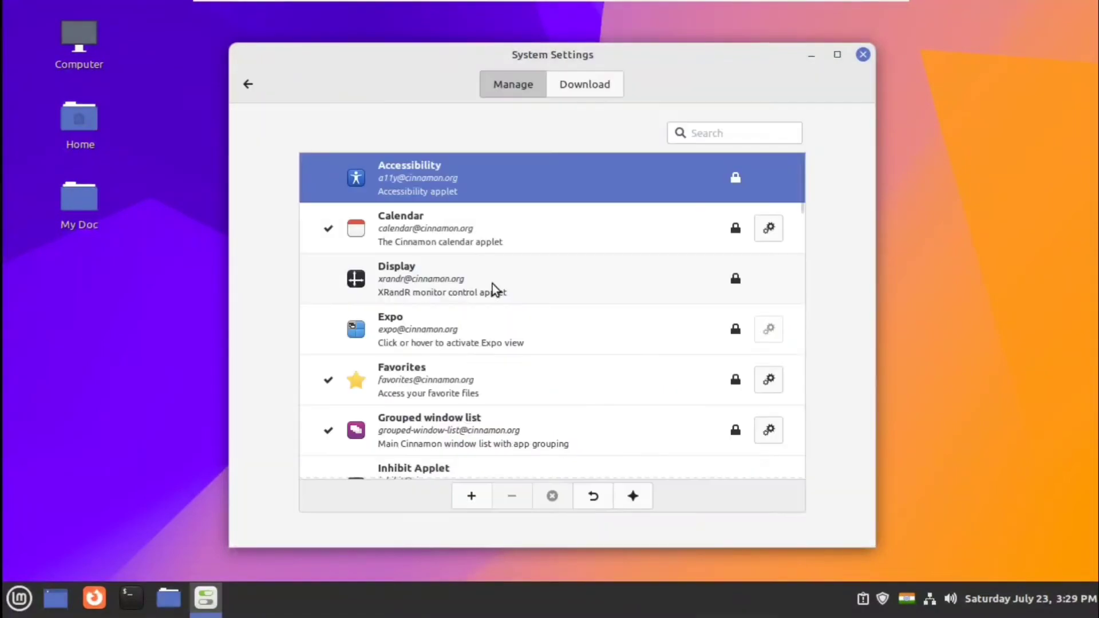
scroll(513, 296, down, 5)
scroll(513, 298, down, 10)
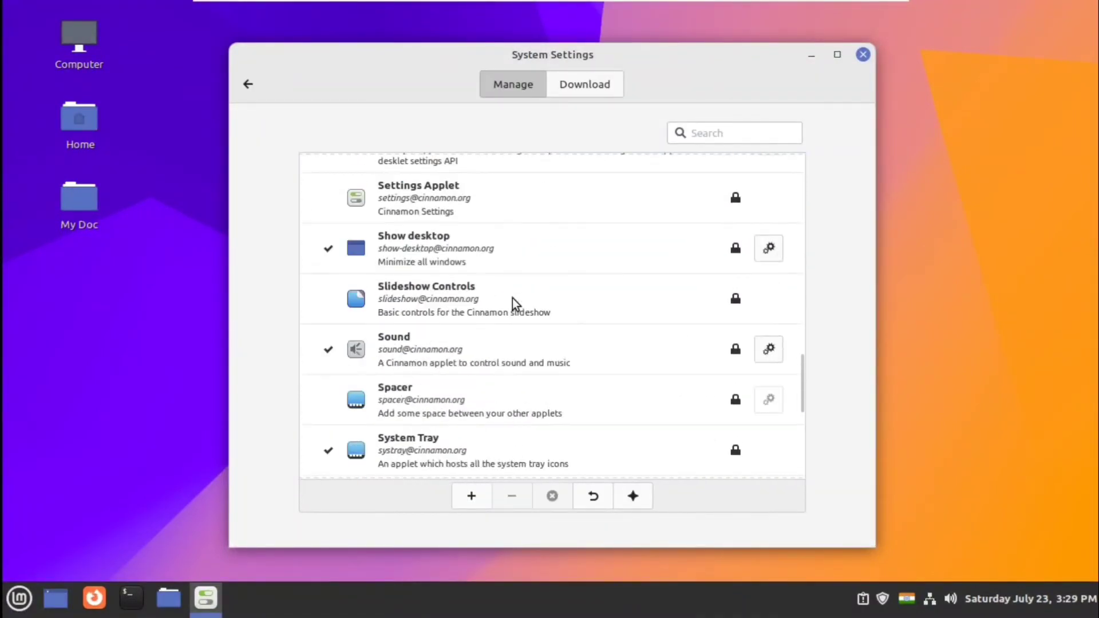
scroll(513, 297, down, 3)
click(394, 381)
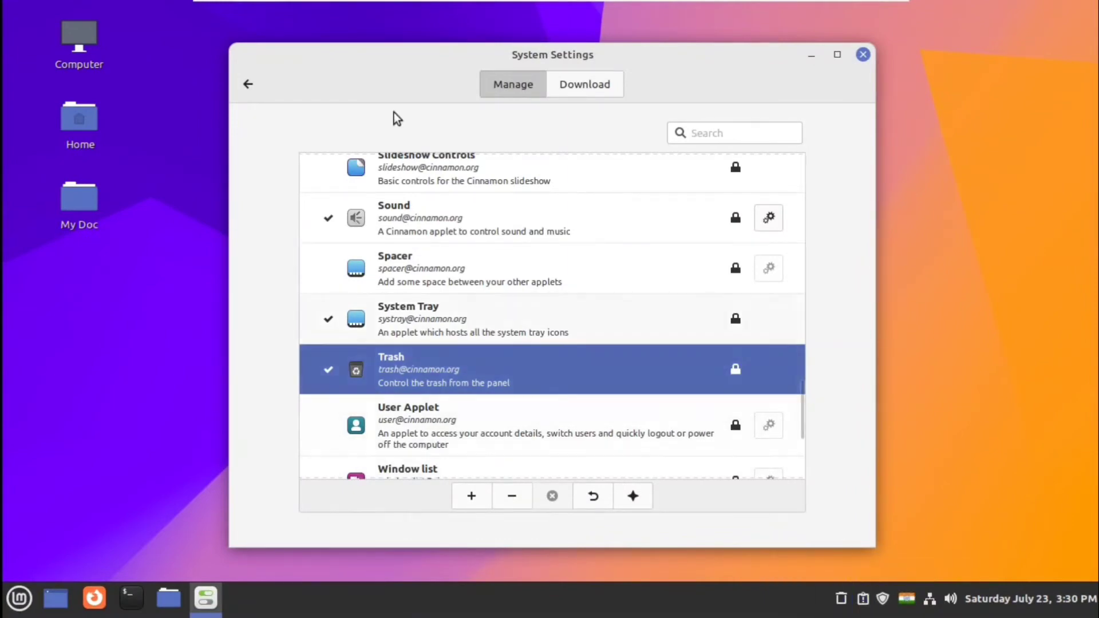
click(248, 86)
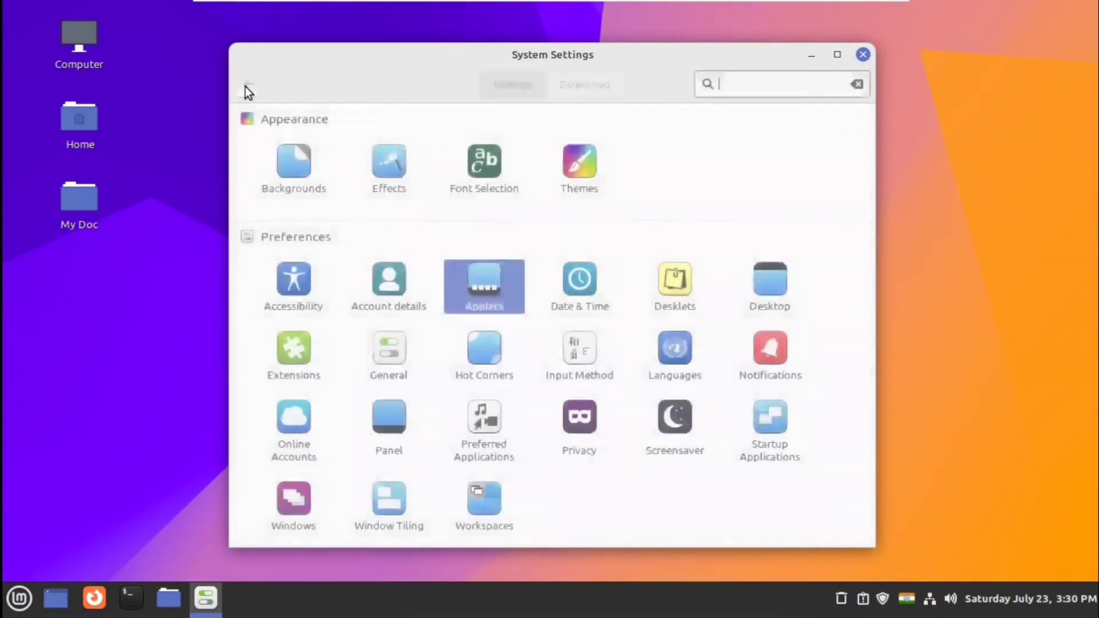
- Show the Trash icon on the desktop, then glance at the General settings page
click(769, 286)
click(756, 260)
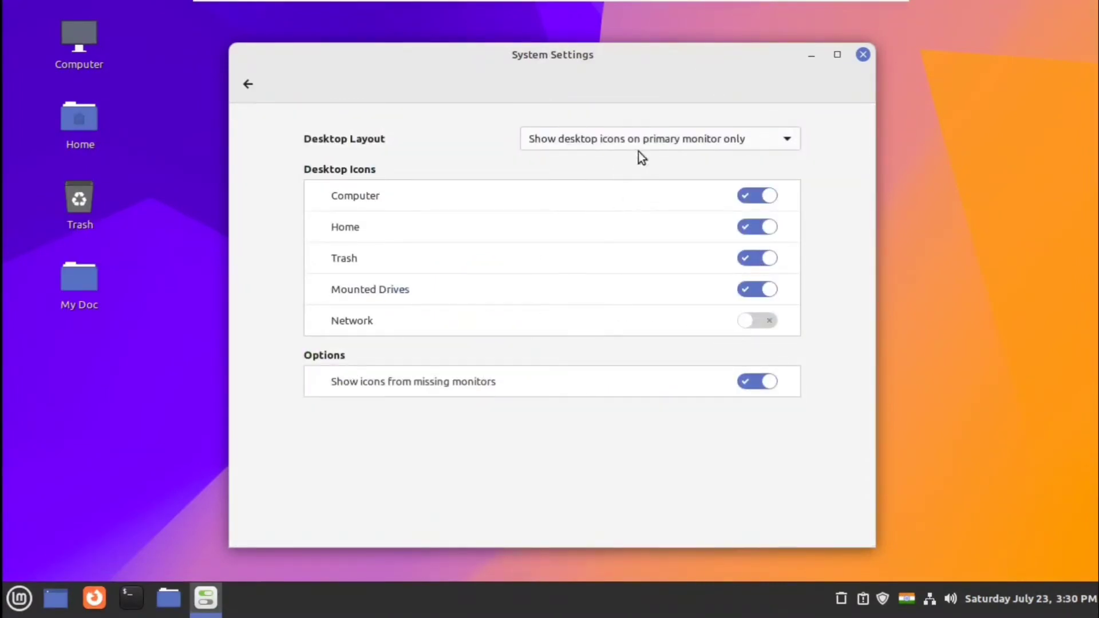
click(247, 86)
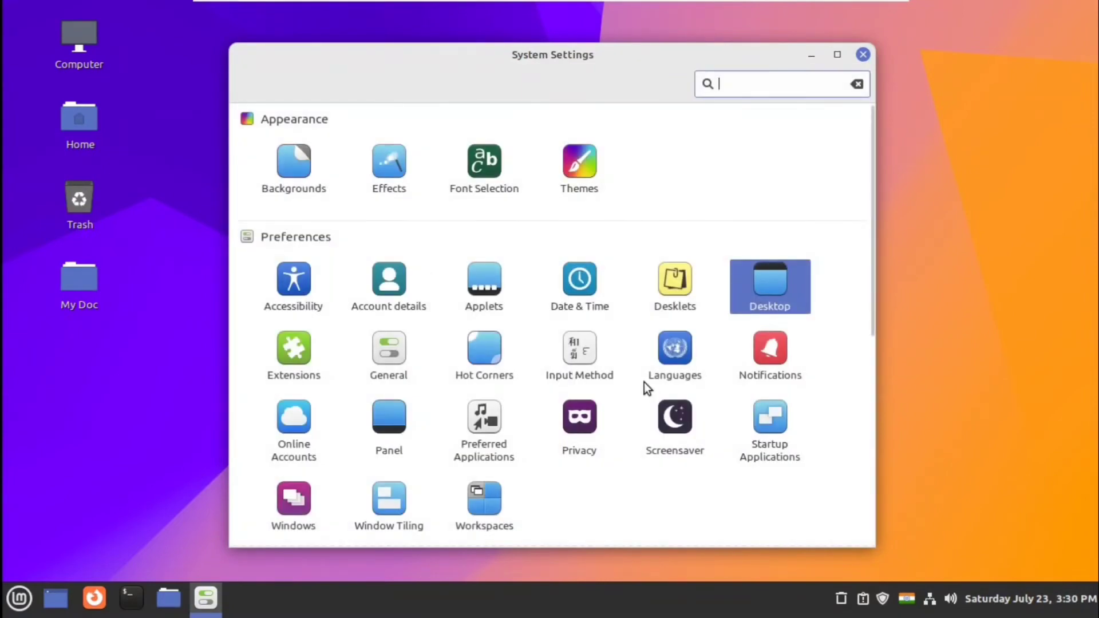
click(387, 355)
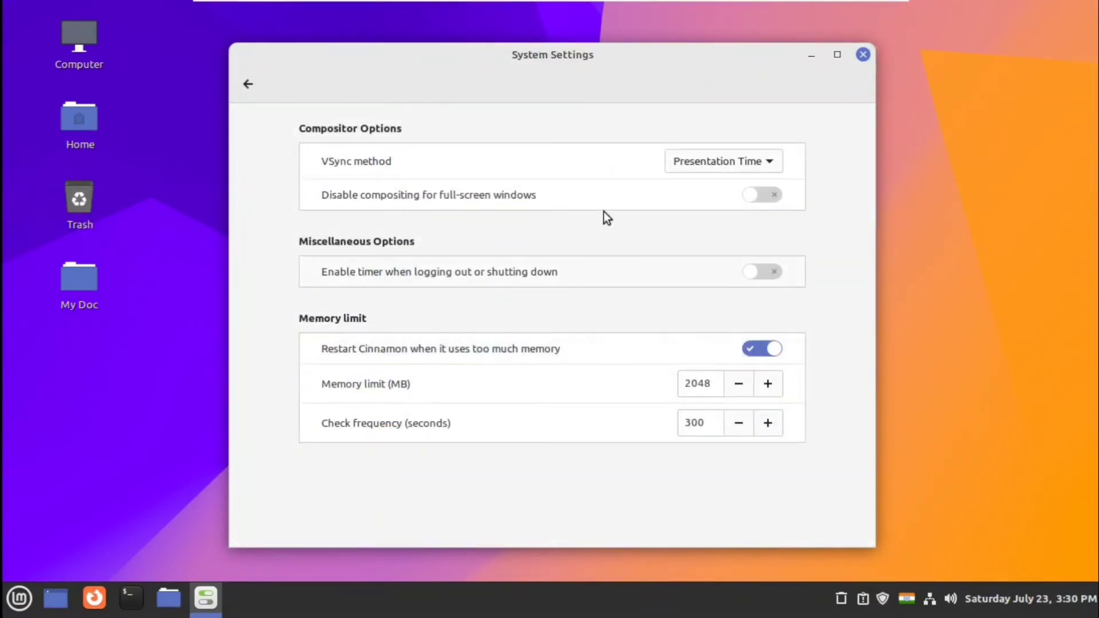
click(248, 84)
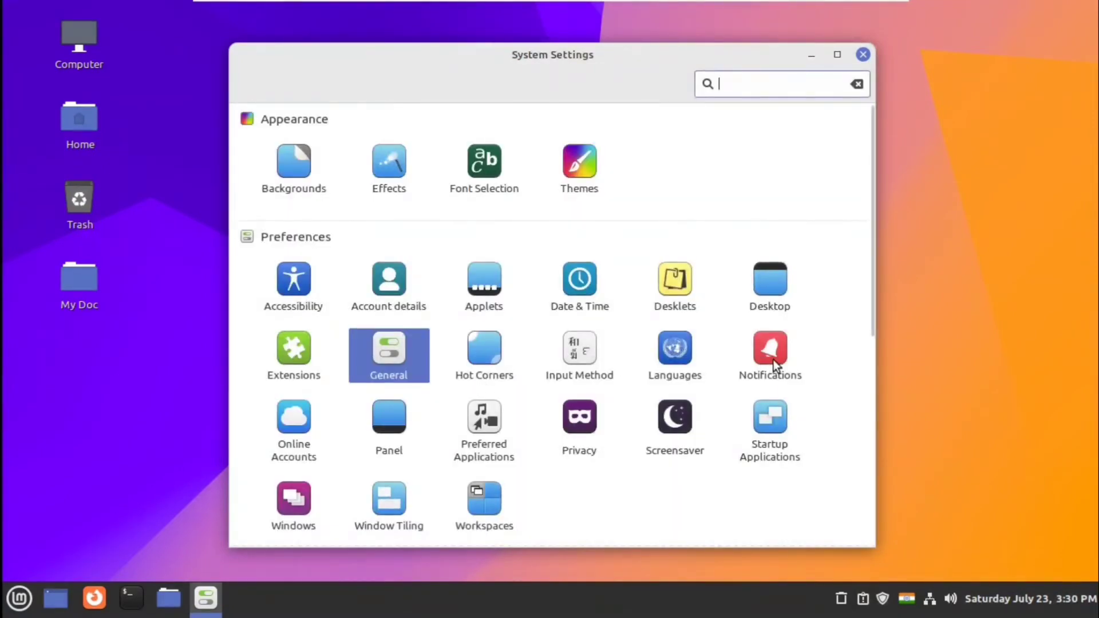
- Start adding a Microsoft online account, abandon the sign-in, and open Panel settings
click(293, 427)
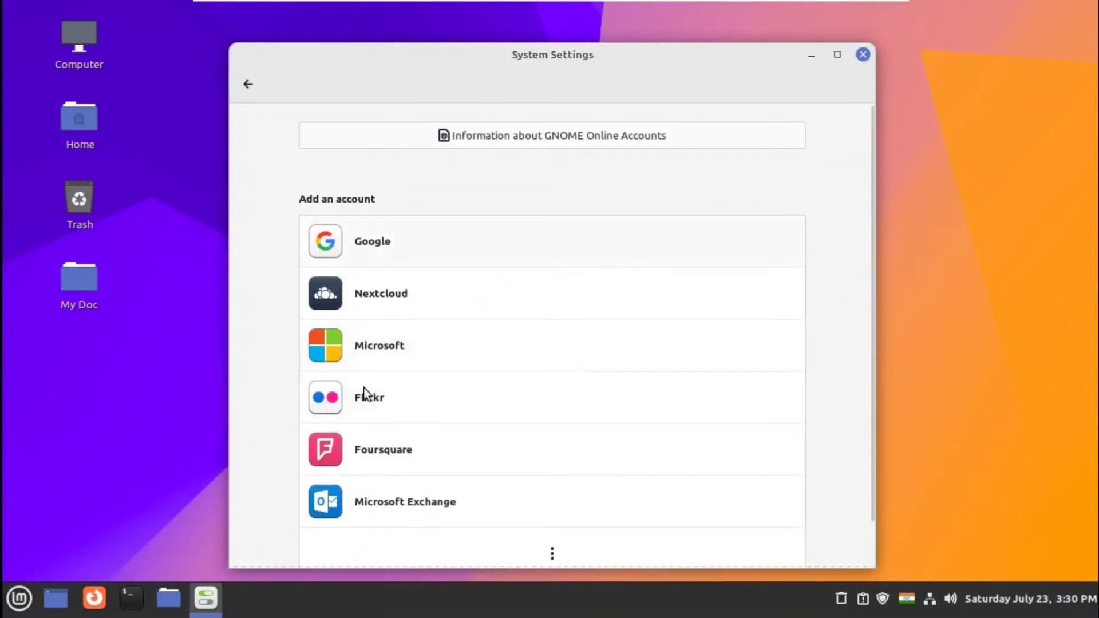
click(362, 355)
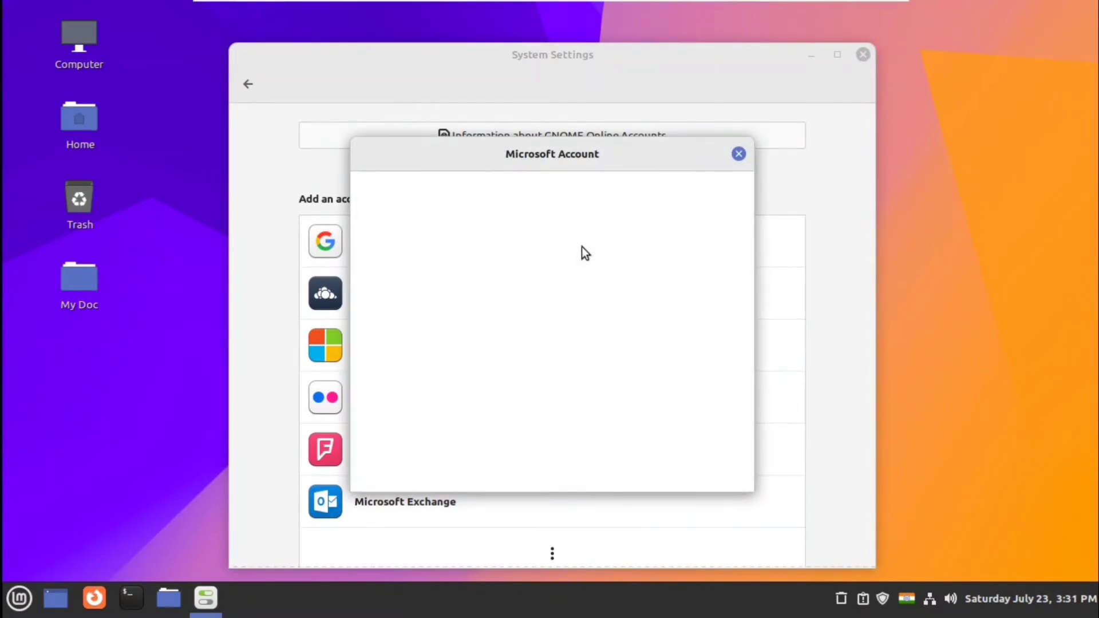
click(738, 154)
click(248, 86)
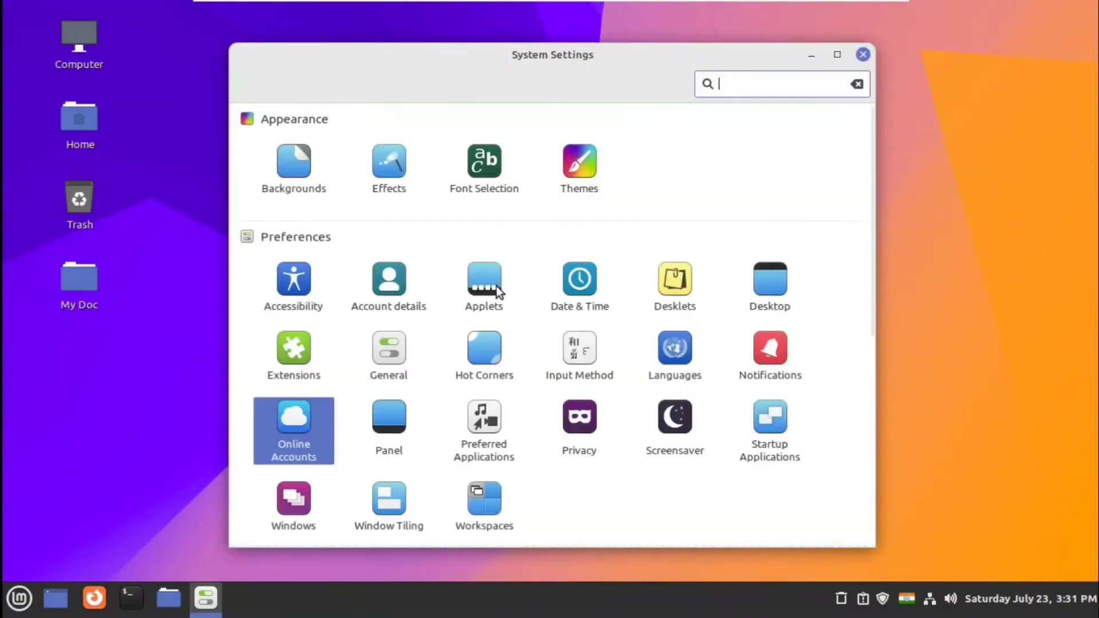
click(397, 421)
- Lower the panel height from 40 to 36
drag(552, 261, 515, 261)
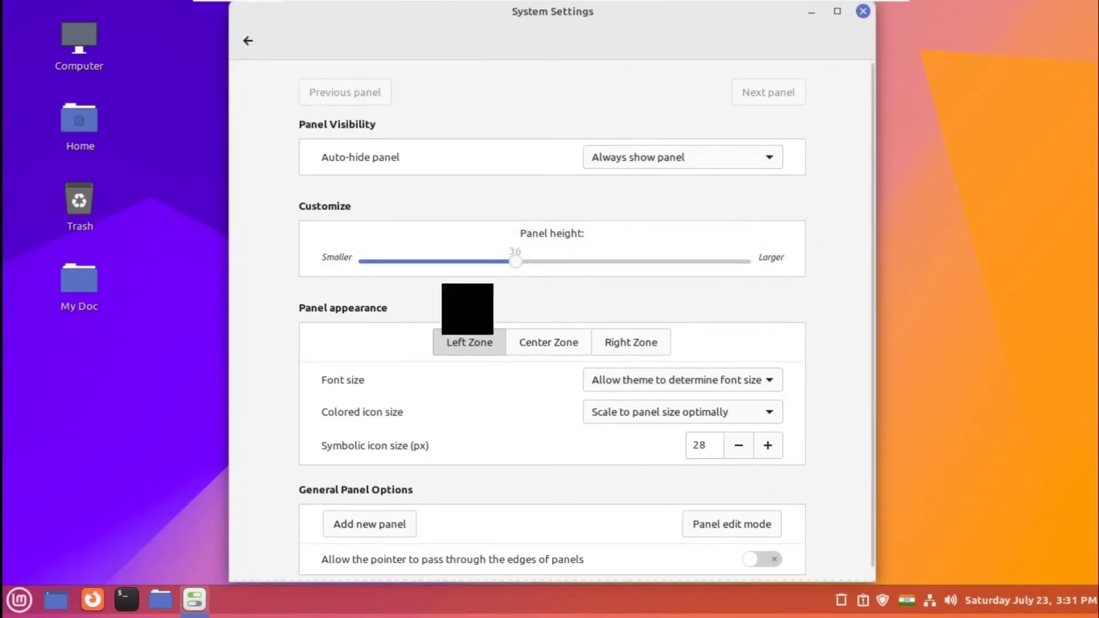
click(546, 343)
click(480, 342)
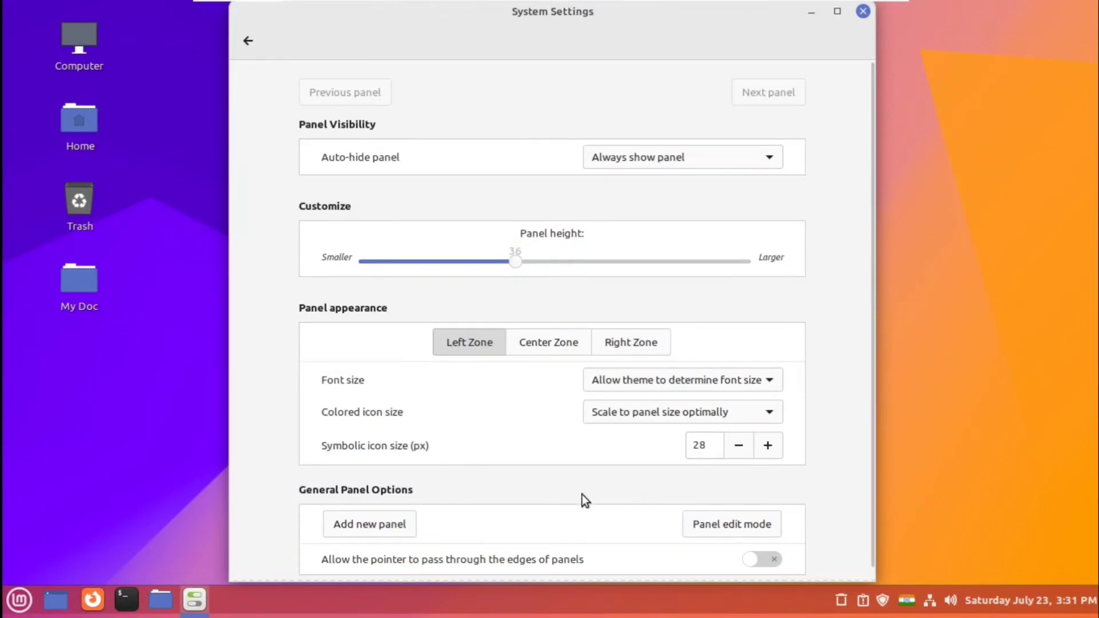
click(247, 41)
- Close System Settings and uninstall HexChat from the Mint menu, authorising with the password
key(alt+F4)
click(20, 599)
mouse_move(163, 269)
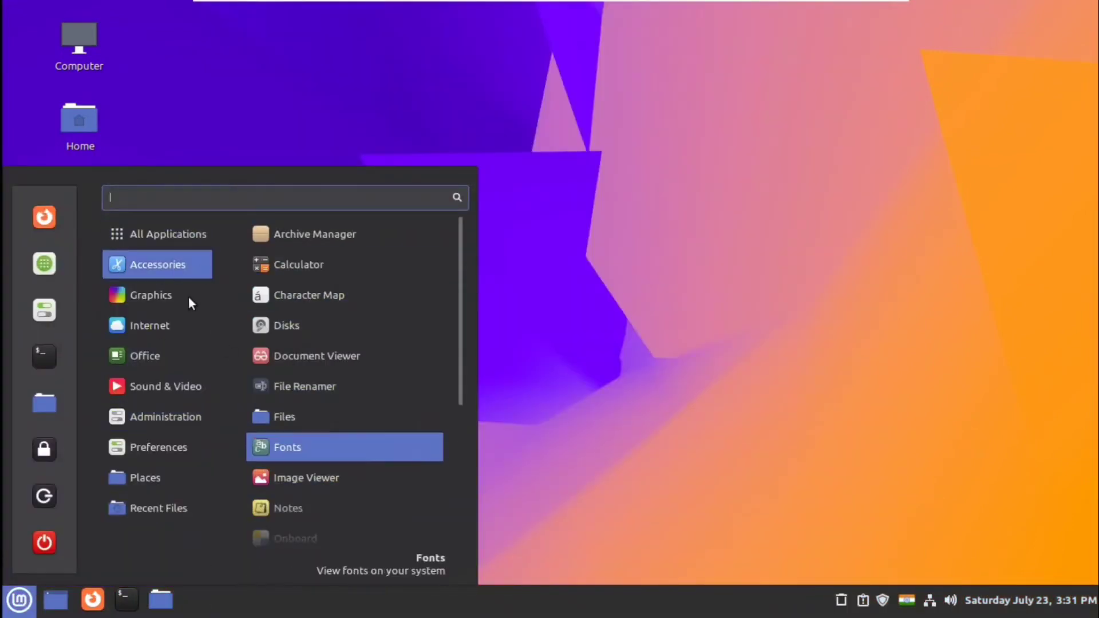
mouse_move(163, 325)
right_click(324, 265)
click(305, 350)
text(1)
click(729, 382)
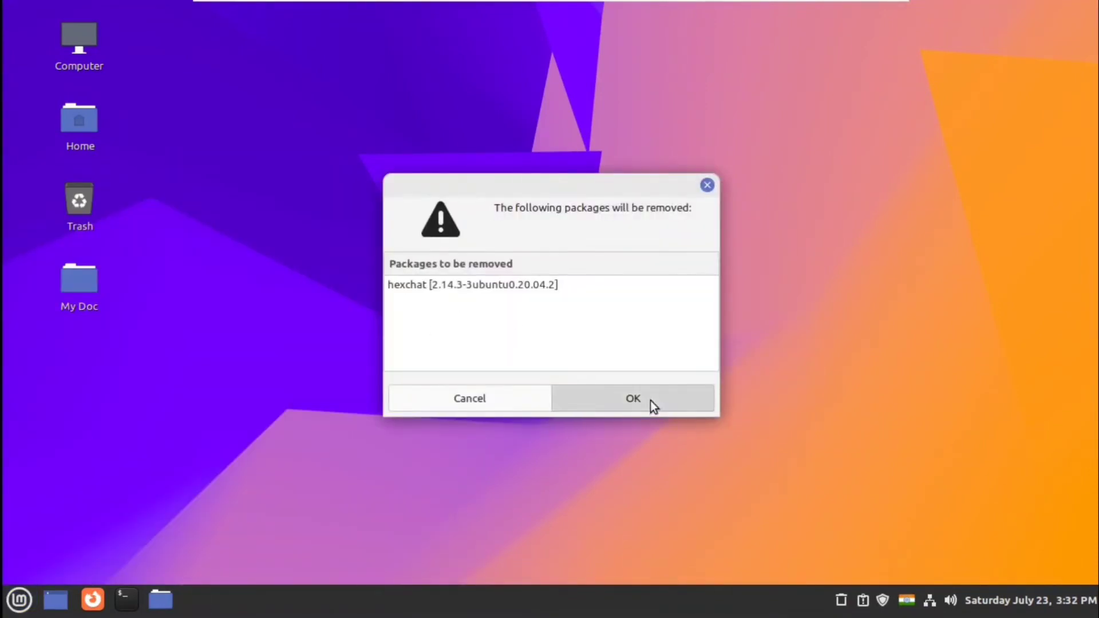
key(Return)
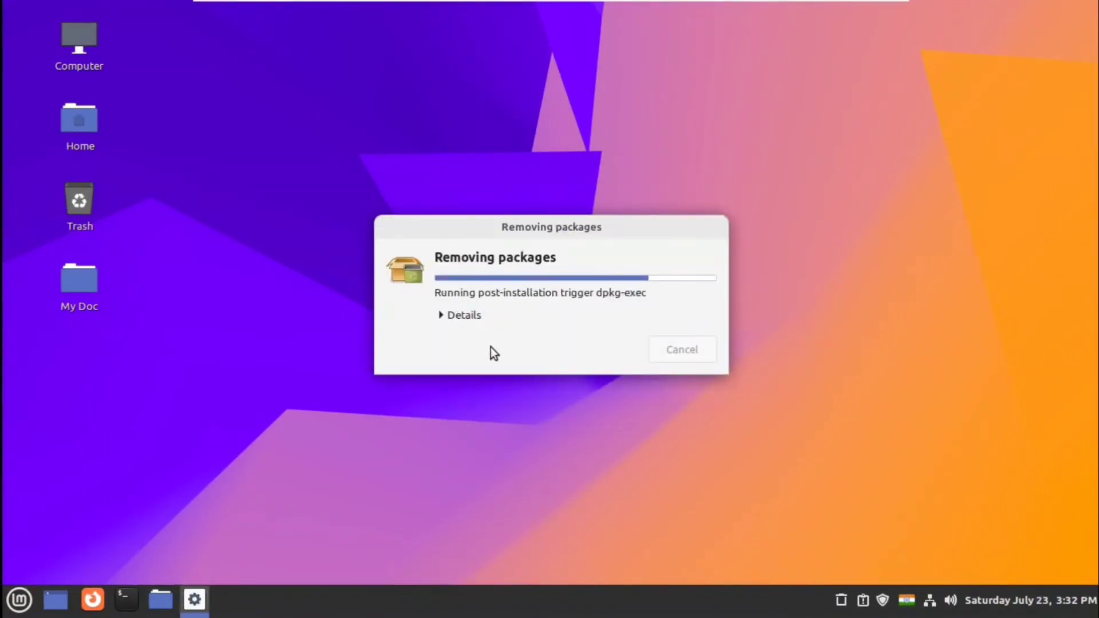
- Launch the Text Editor from the applications menu
key(super)
scroll(309, 486, down, 2)
scroll(334, 495, down, 5)
click(320, 494)
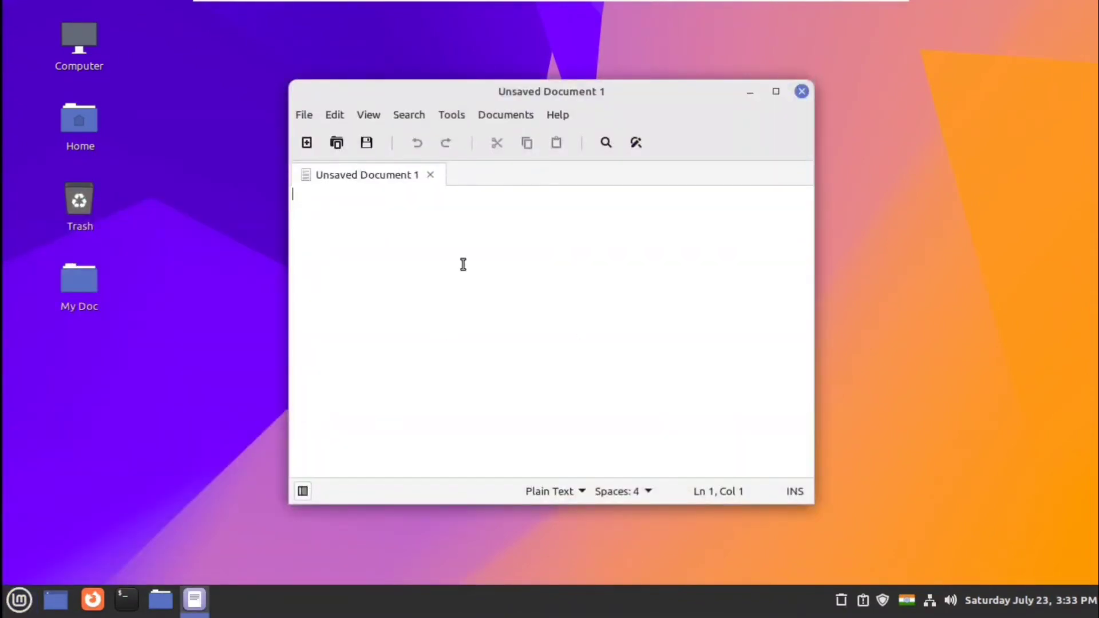
- Write 'Welcome to Linux' and save it as Unsaved Document 1.txt in Documents
text(Welcome to Linux)
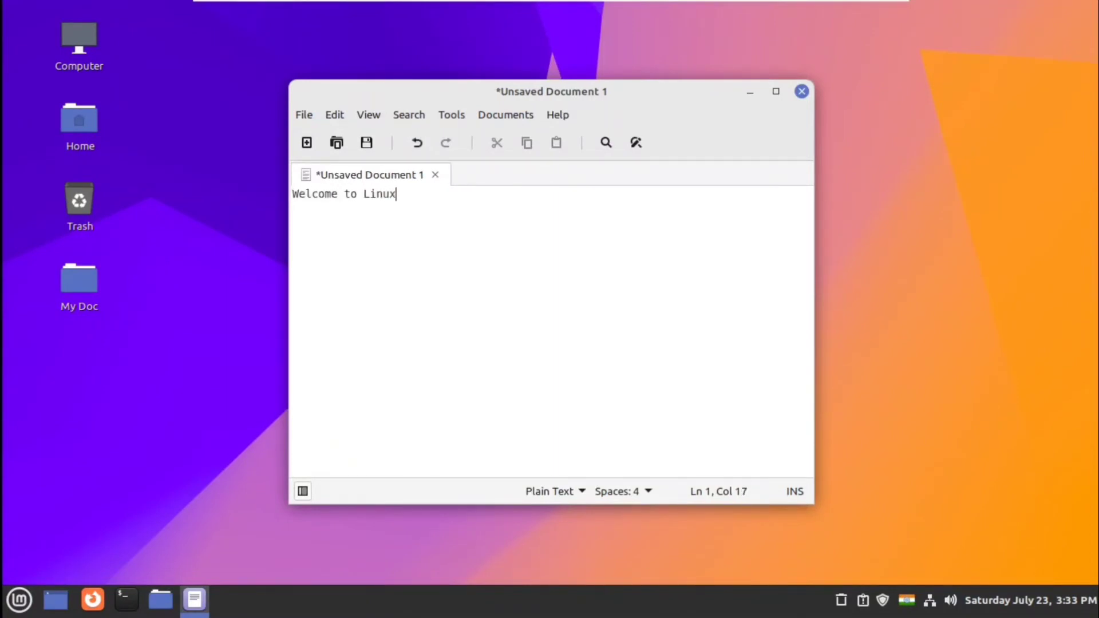
click(366, 143)
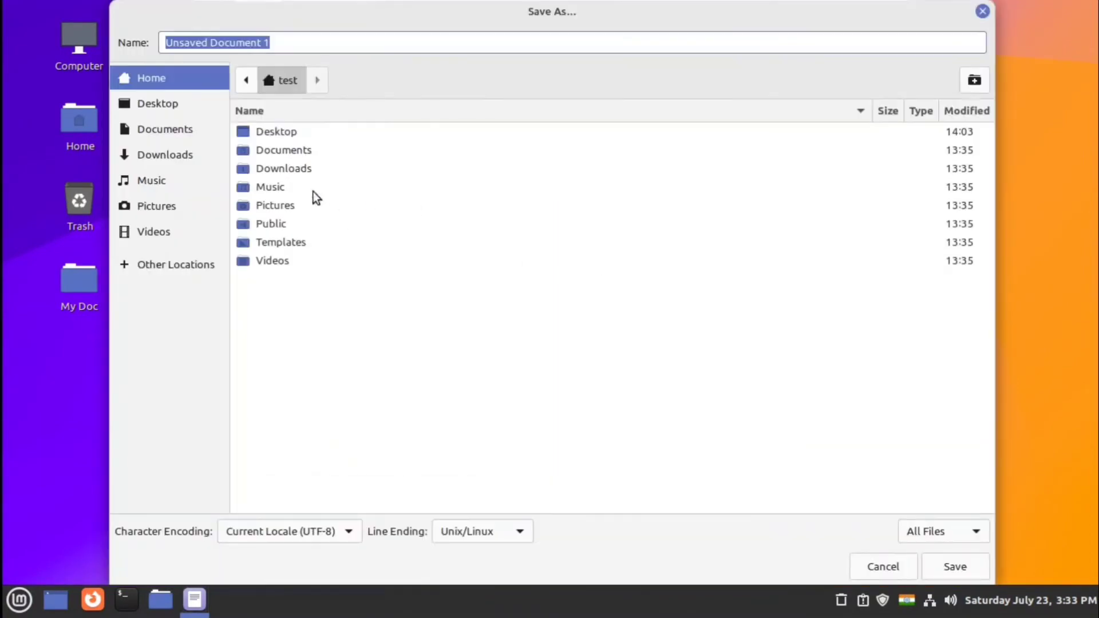
double_click(287, 152)
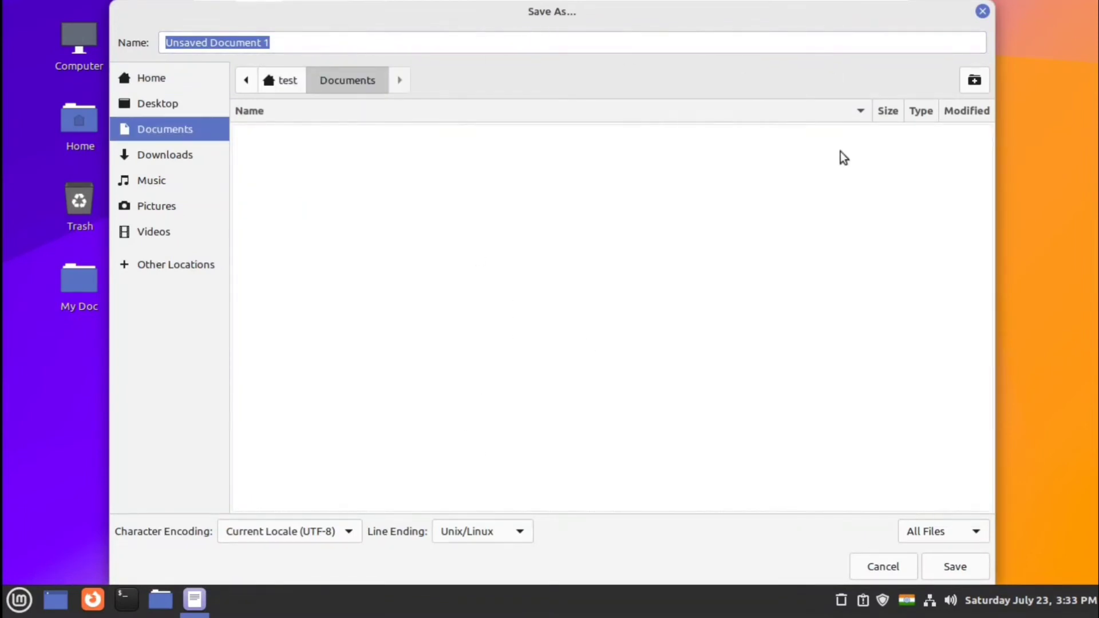
click(933, 533)
click(808, 487)
click(325, 48)
text(.txt)
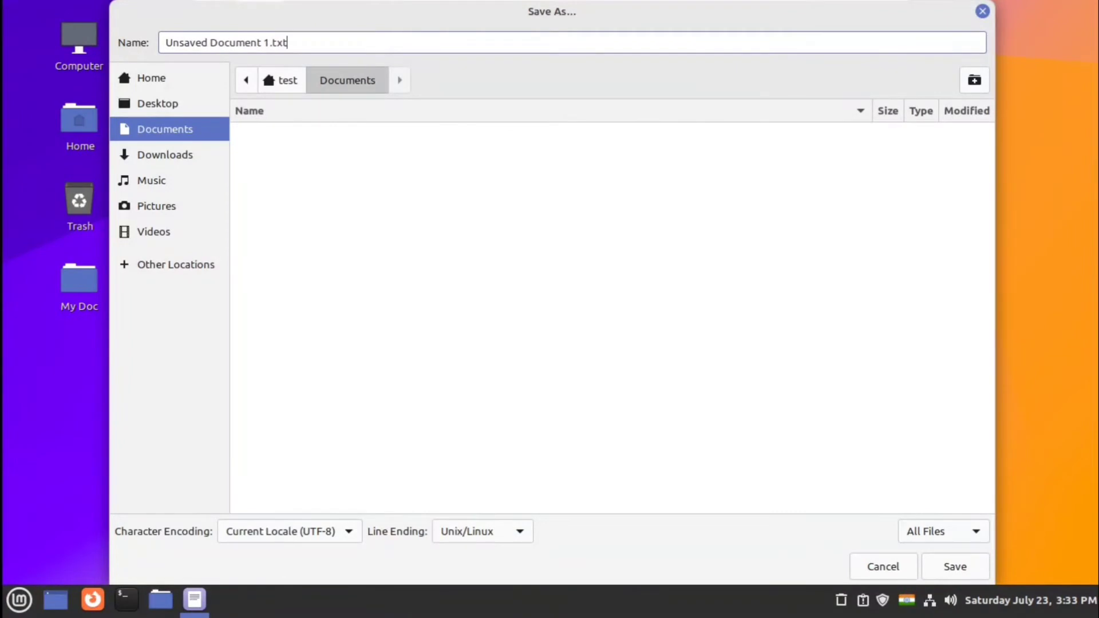
click(942, 568)
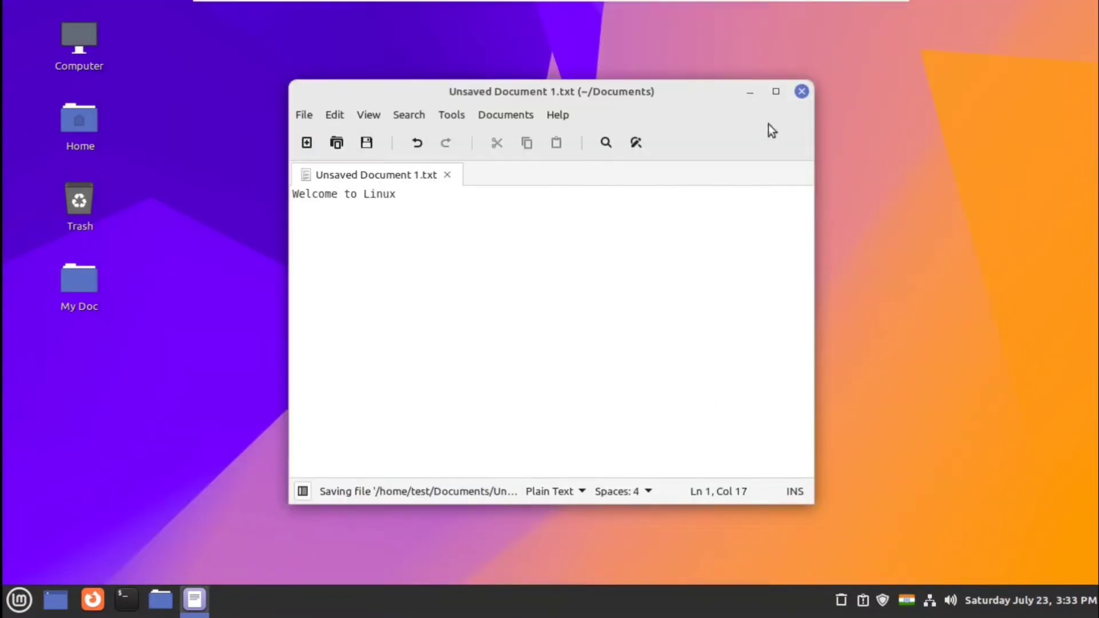
- Close the editor, confirm the file in Documents, then start Firefox with 'chrome download' typed
click(800, 93)
click(467, 250)
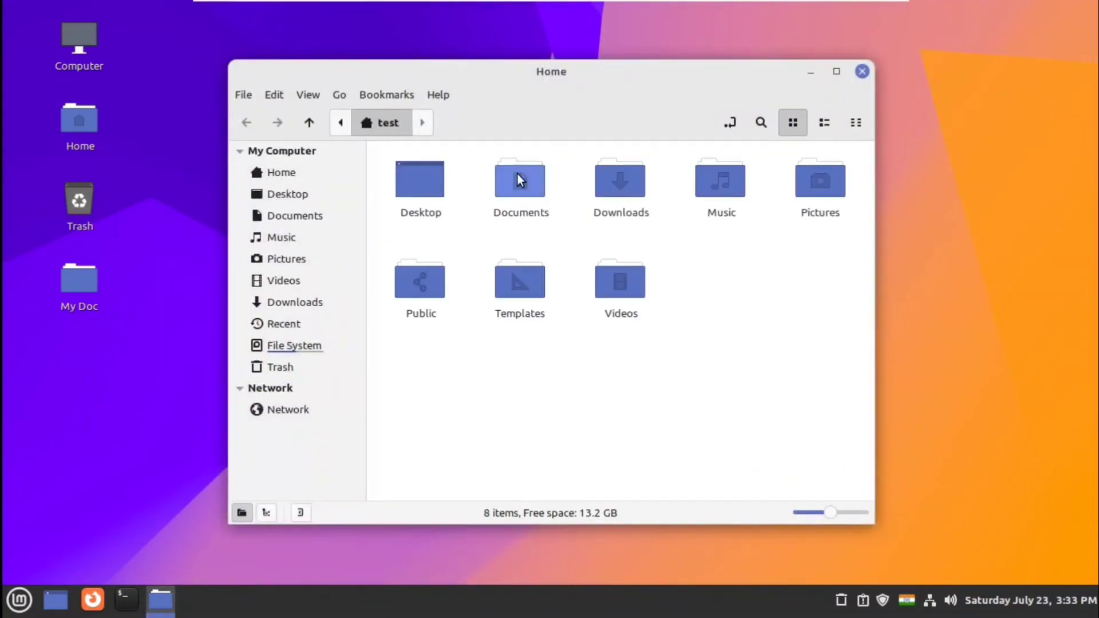
double_click(518, 174)
click(434, 186)
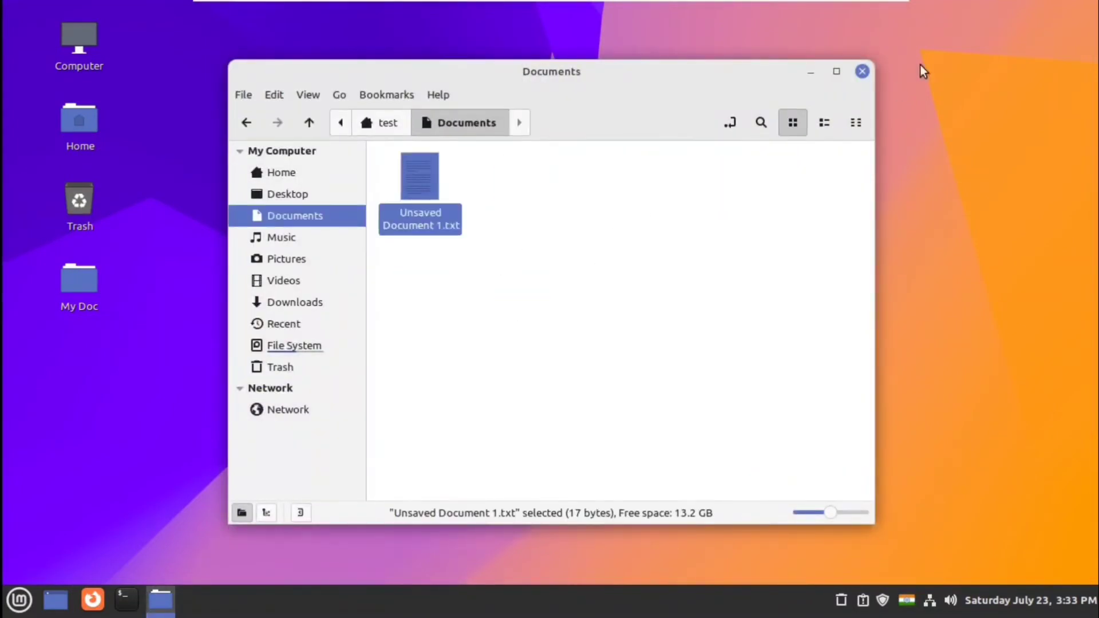
click(863, 72)
click(92, 600)
text(chrome download)
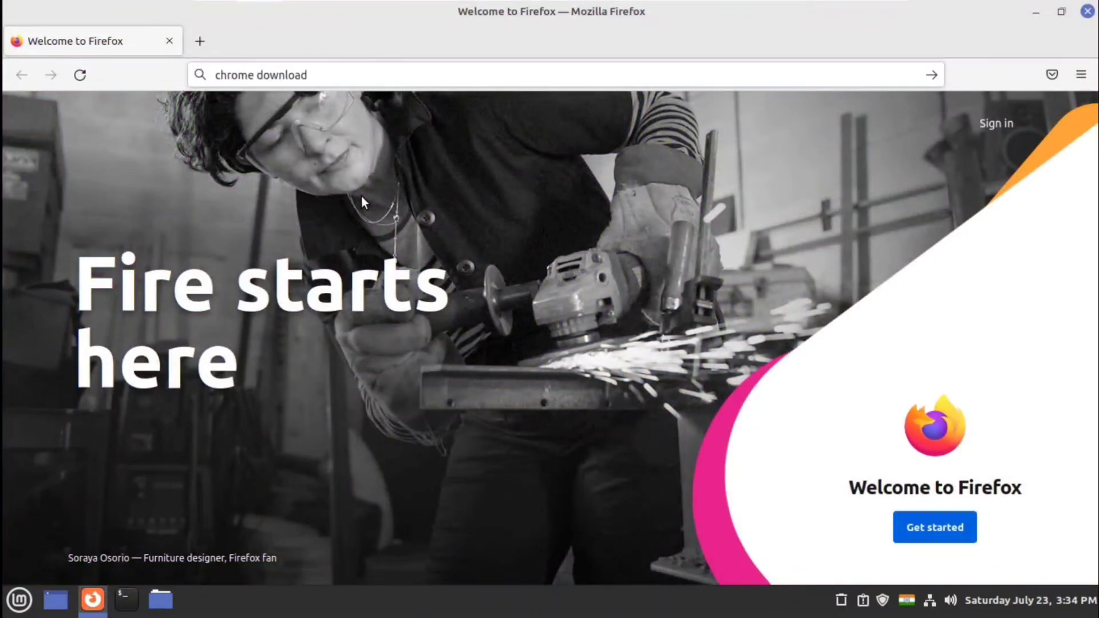
- Search 'chrome download' and download the 64-bit .deb Google Chrome package
key(Return)
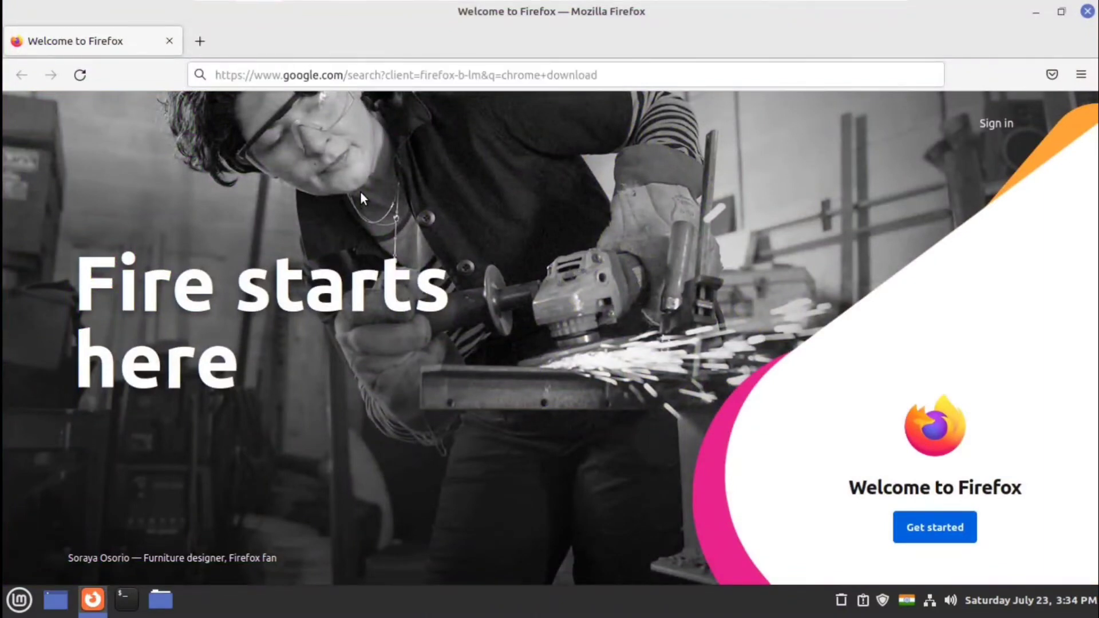
click(285, 278)
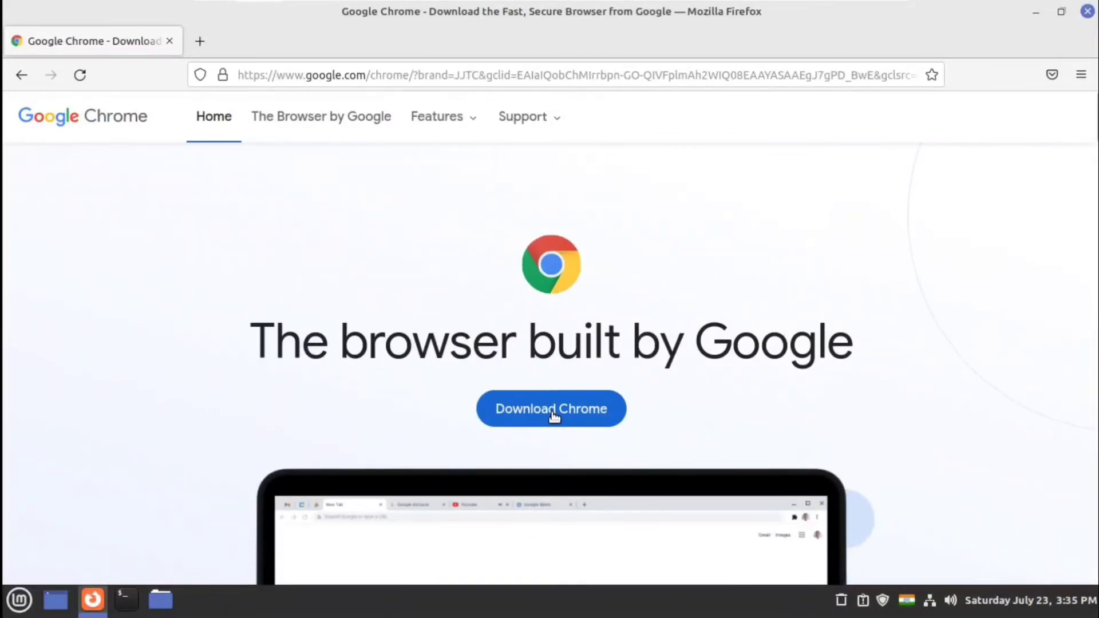
click(580, 398)
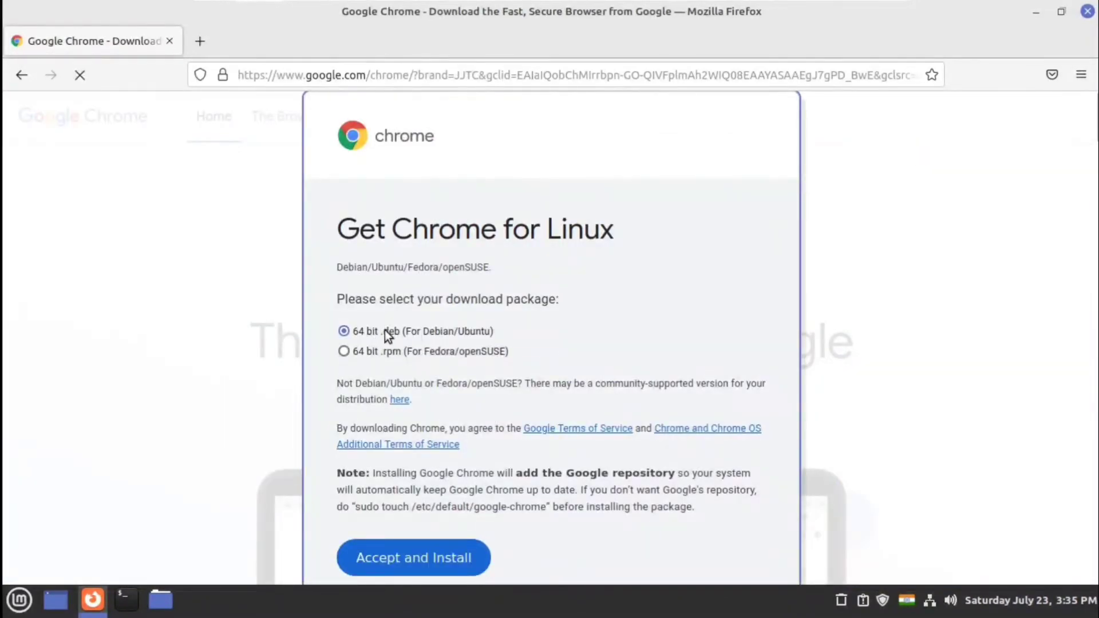
click(428, 554)
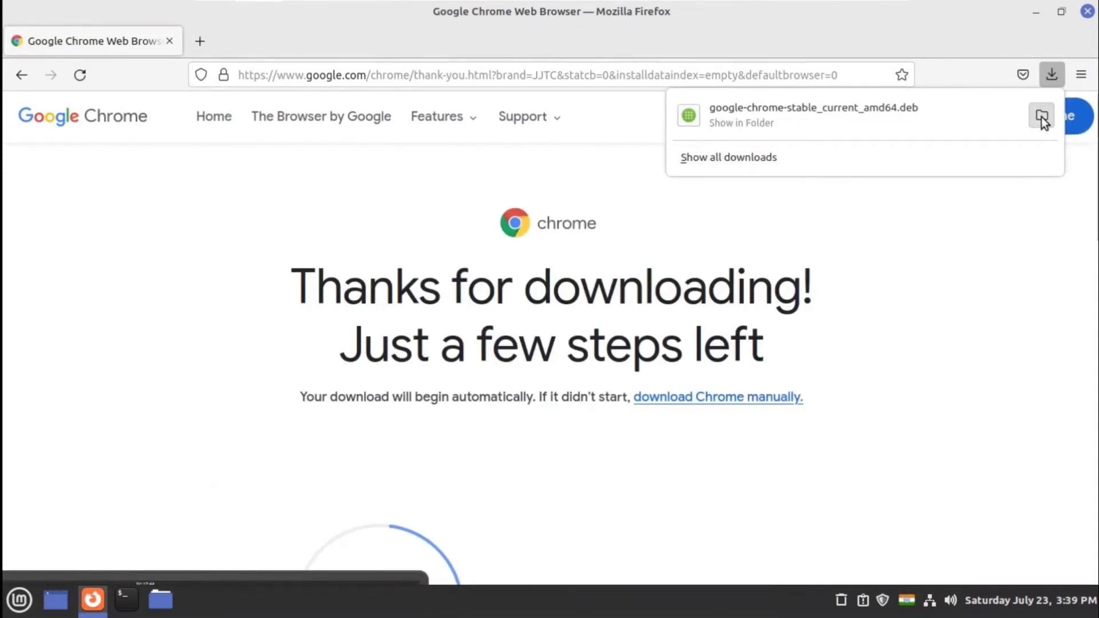
- Open the downloaded Chrome .deb in the package installer and install it with the password
click(1042, 116)
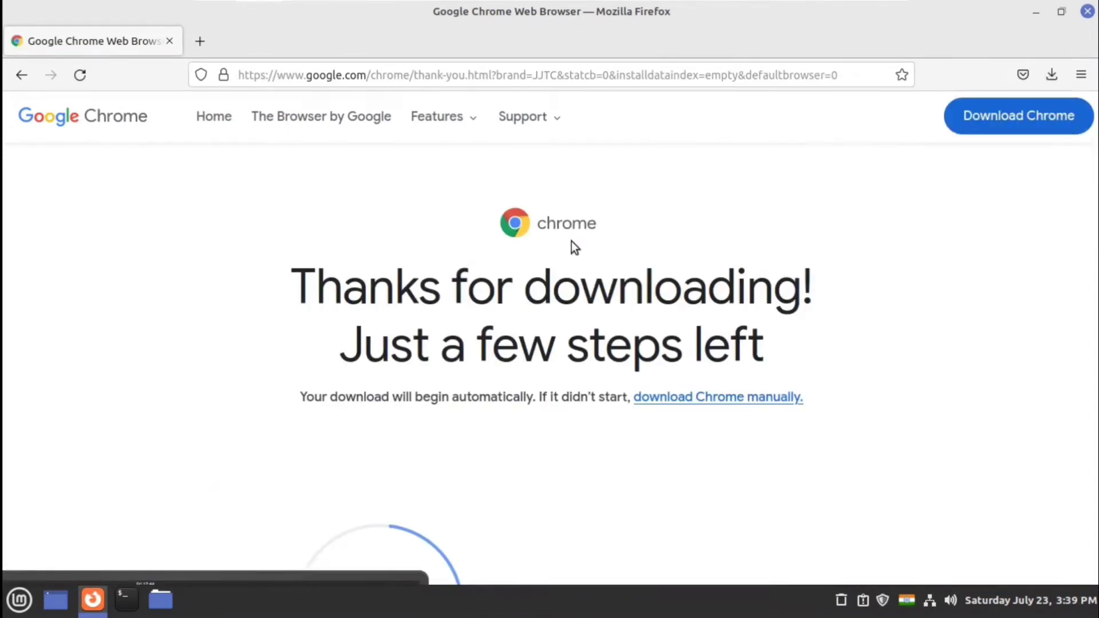
double_click(422, 183)
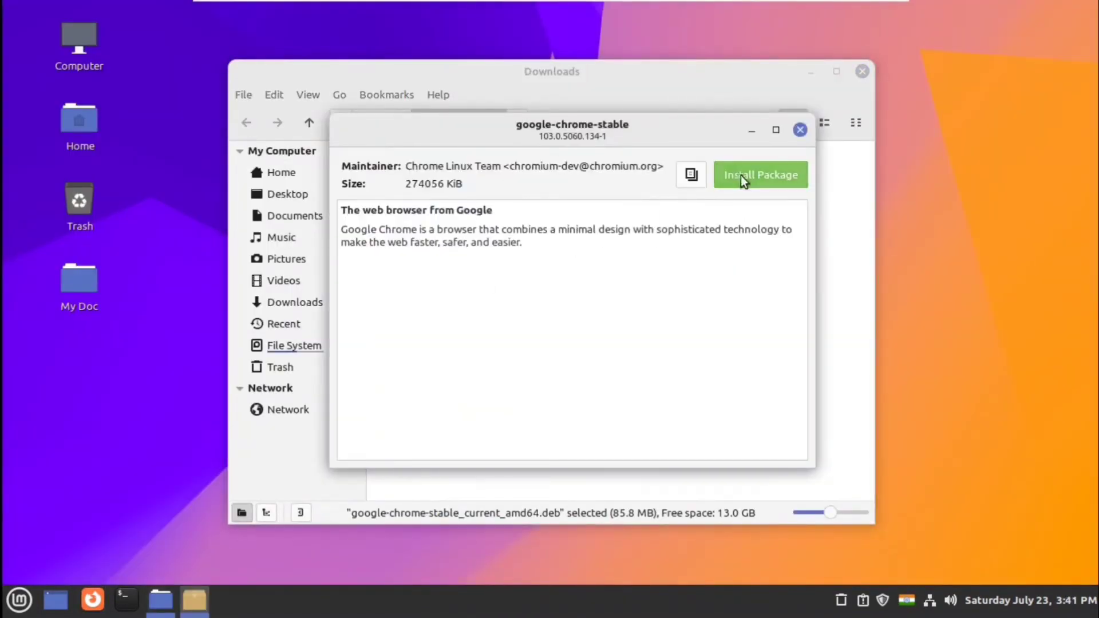
click(744, 176)
text(•)
click(730, 386)
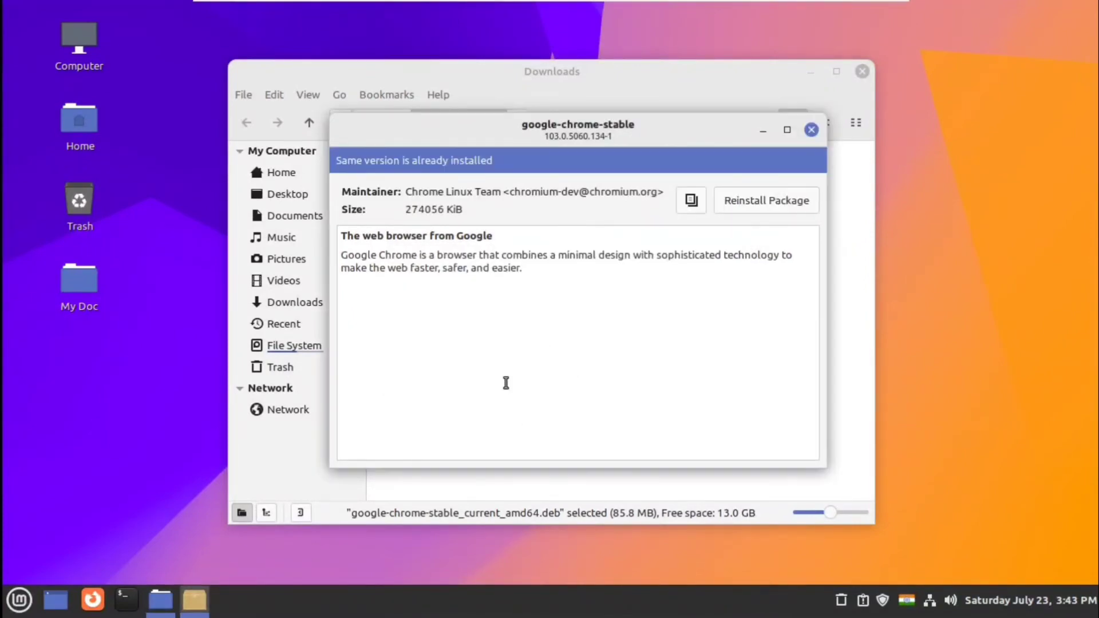
- Close the installer and launch Google Chrome, accepting it as the default browser
click(811, 129)
click(19, 600)
mouse_move(204, 325)
click(292, 265)
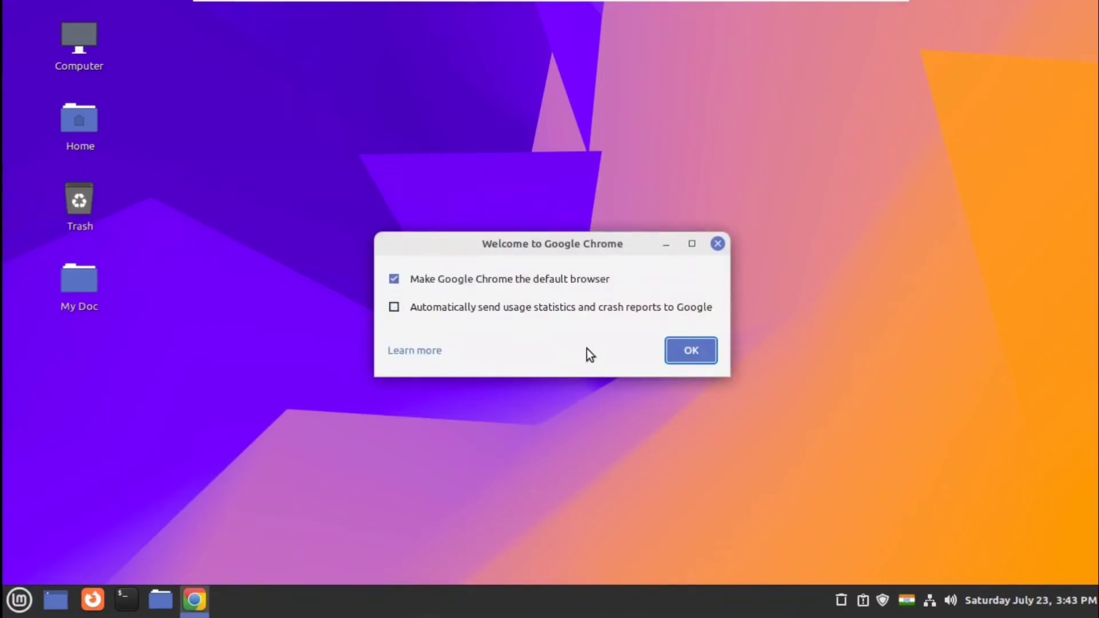
key(Return)
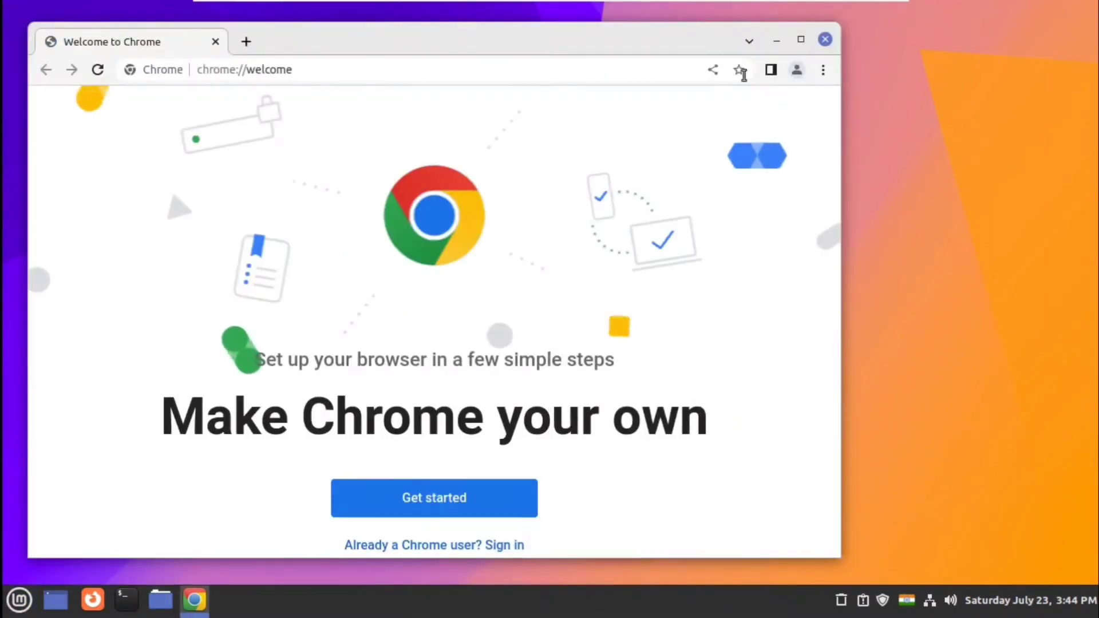
- Maximize Chrome and finish setup with Gmail, YouTube and Maps bookmarks, default background, no sync
click(801, 39)
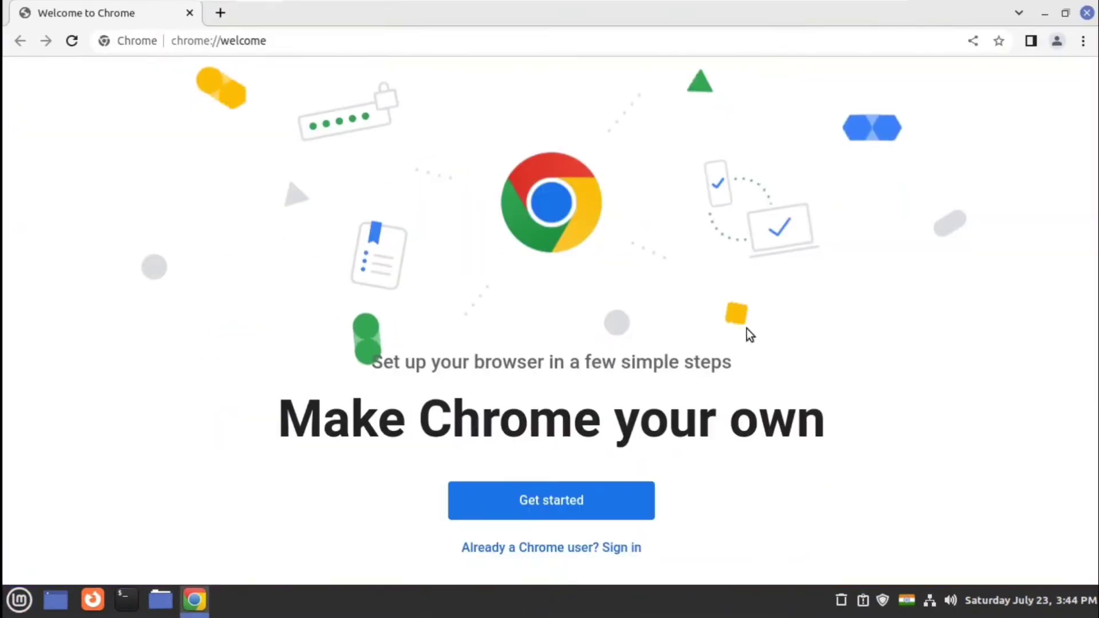
click(552, 508)
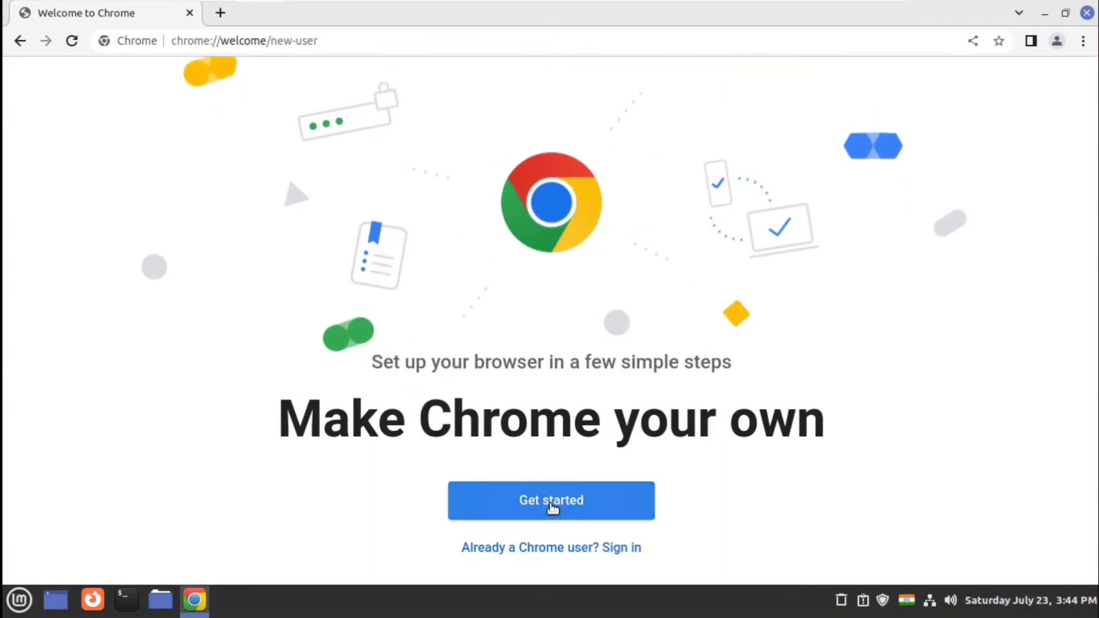
click(550, 504)
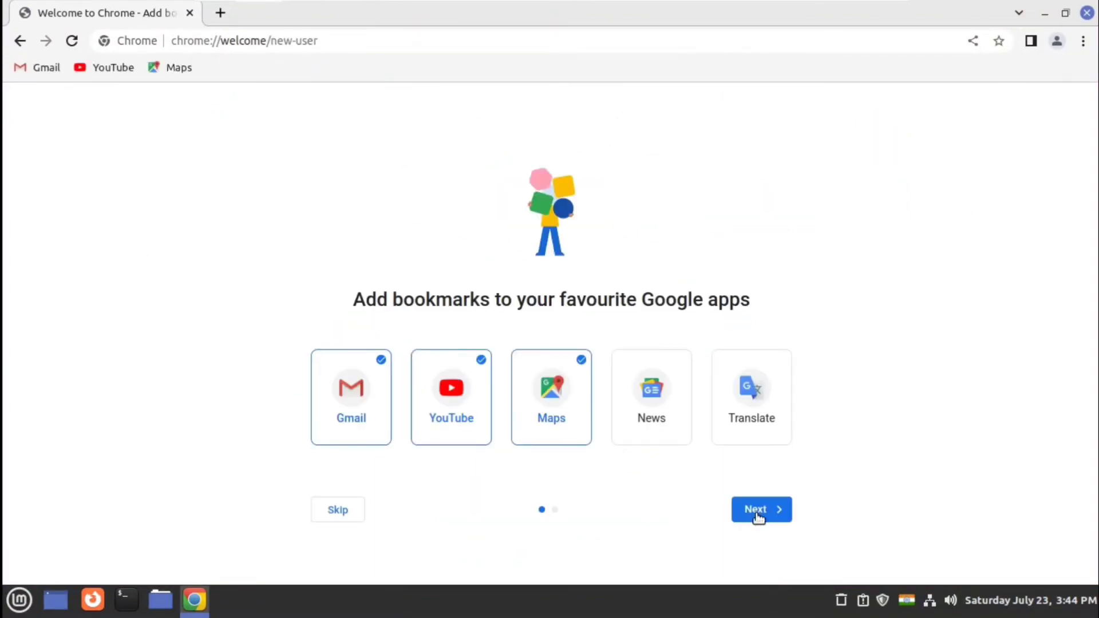
click(757, 514)
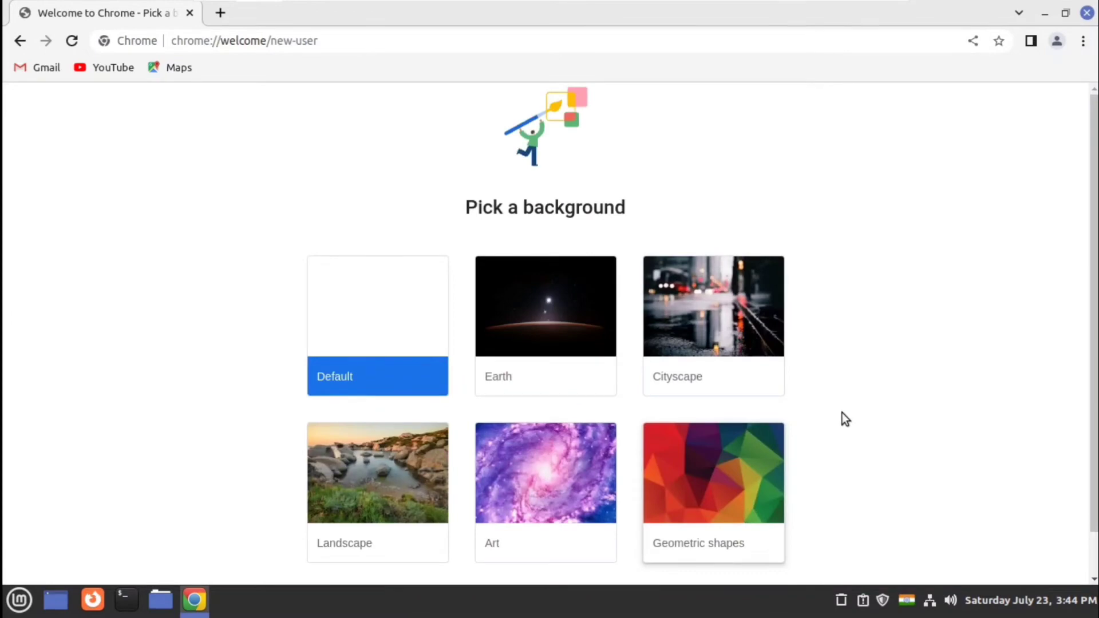
scroll(843, 416, down, 1)
click(747, 572)
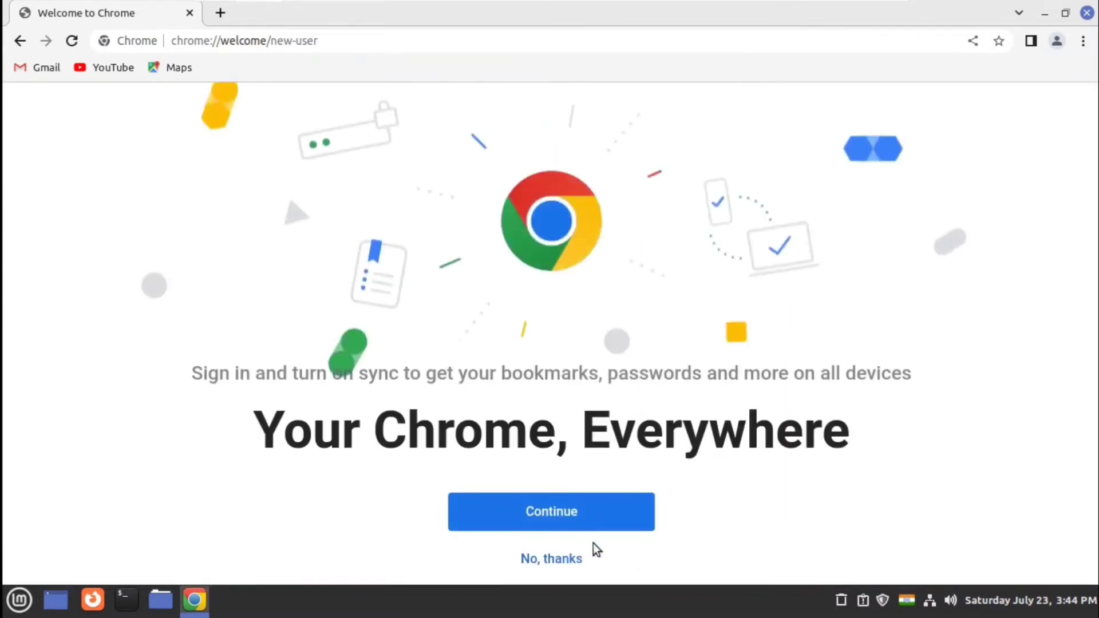
click(542, 559)
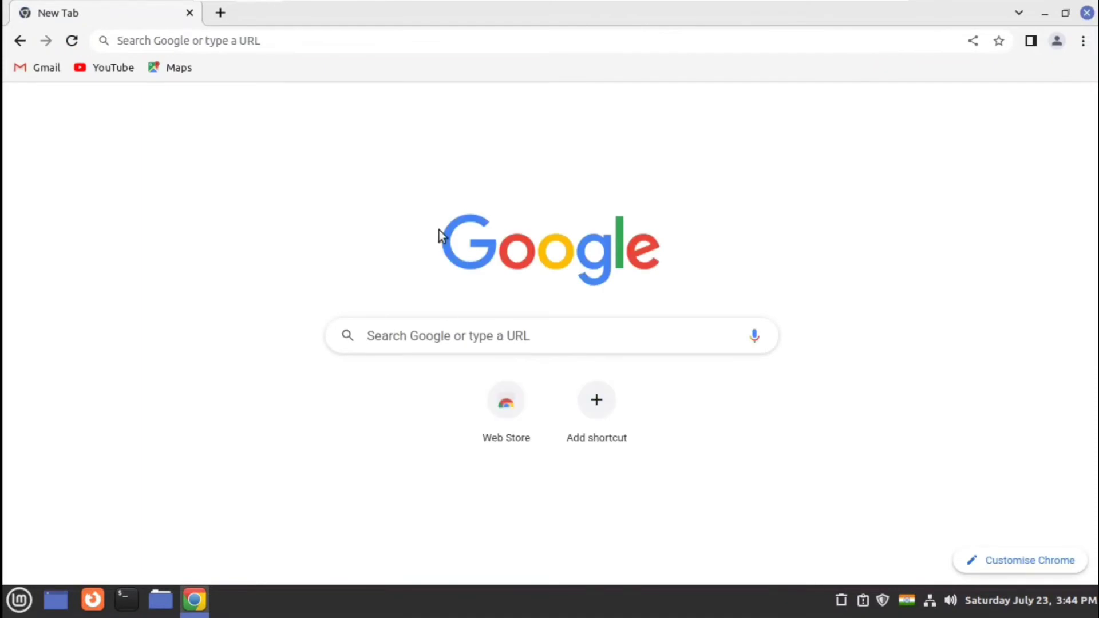
- Open Google Sheets from the Google apps list and sign in with the account password
click(1076, 109)
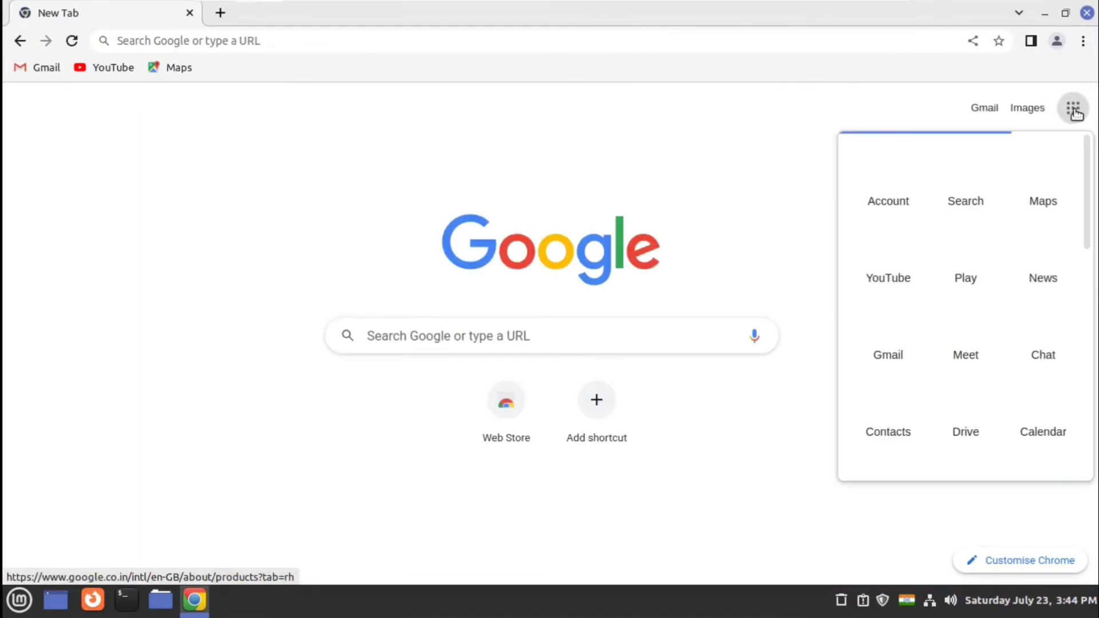
scroll(999, 367, down, 6)
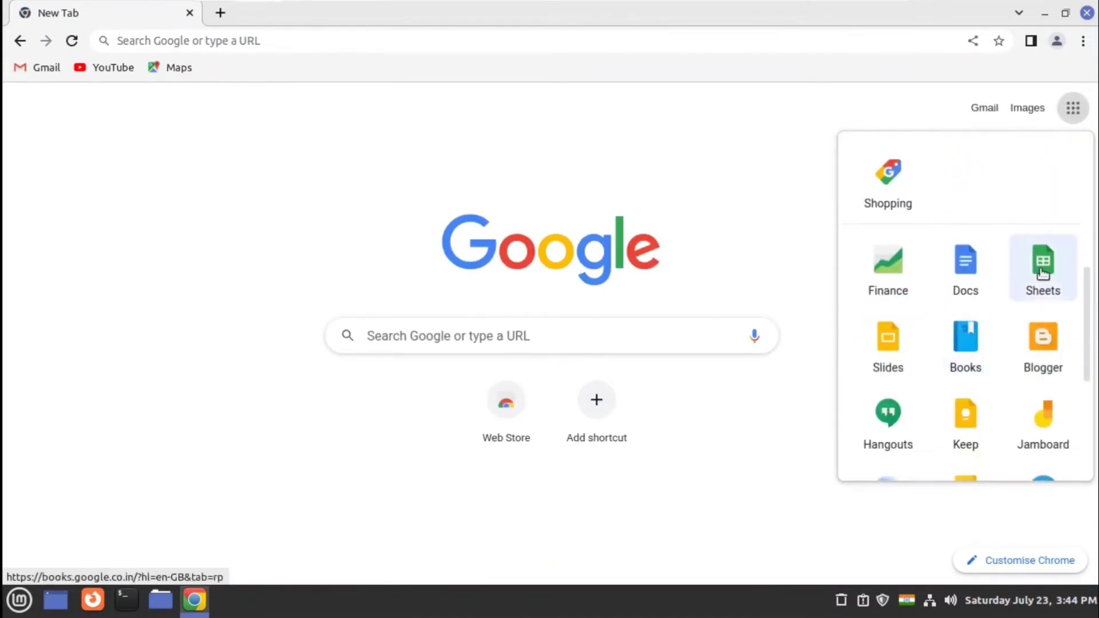
click(1043, 275)
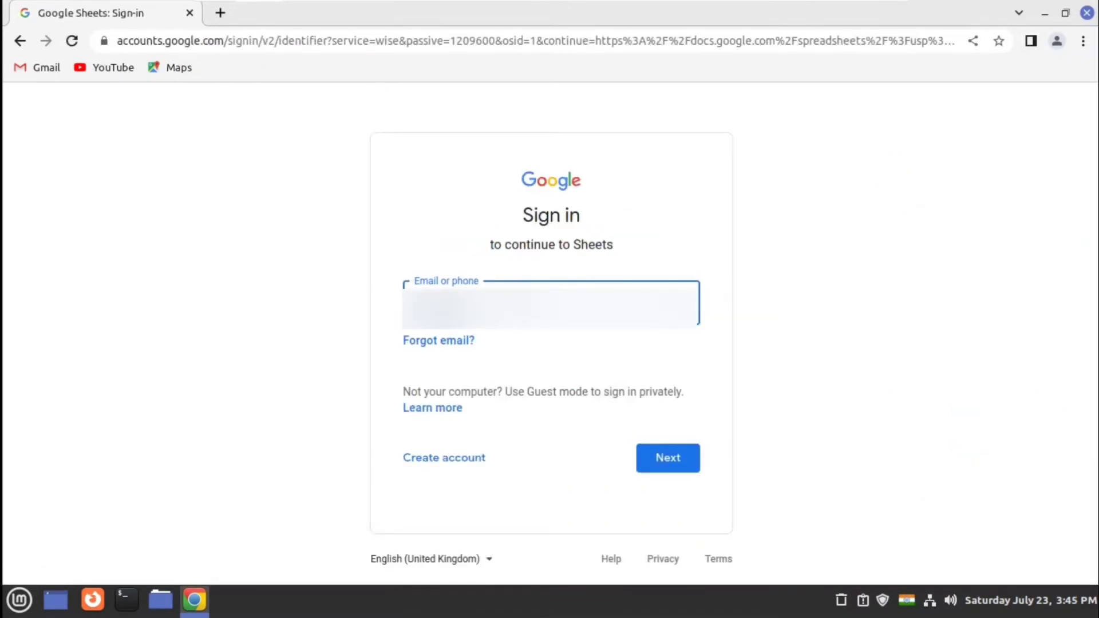
click(665, 461)
text(password)
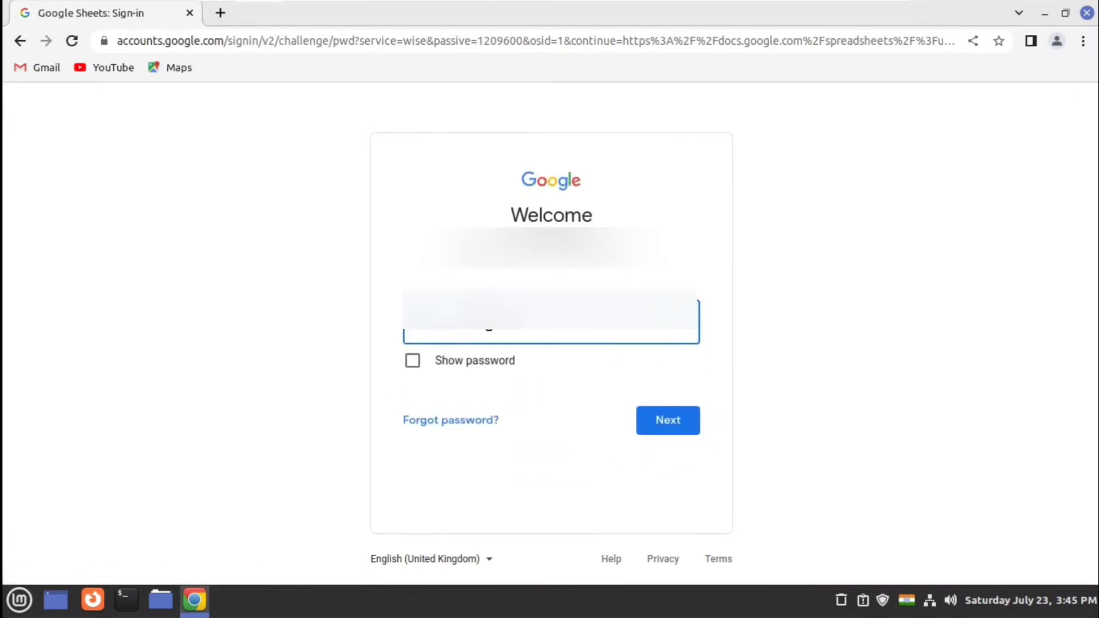
click(664, 422)
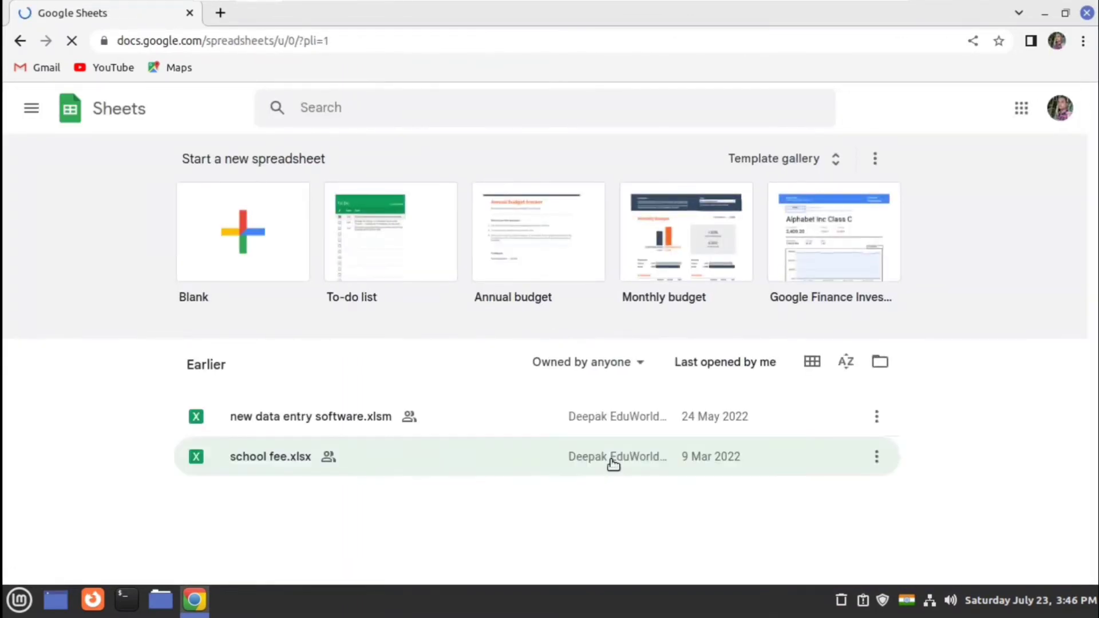
- Copy the Sheets home page address from Chrome's address bar
click(344, 40)
key(ctrl+c)
right_click(343, 40)
click(378, 123)
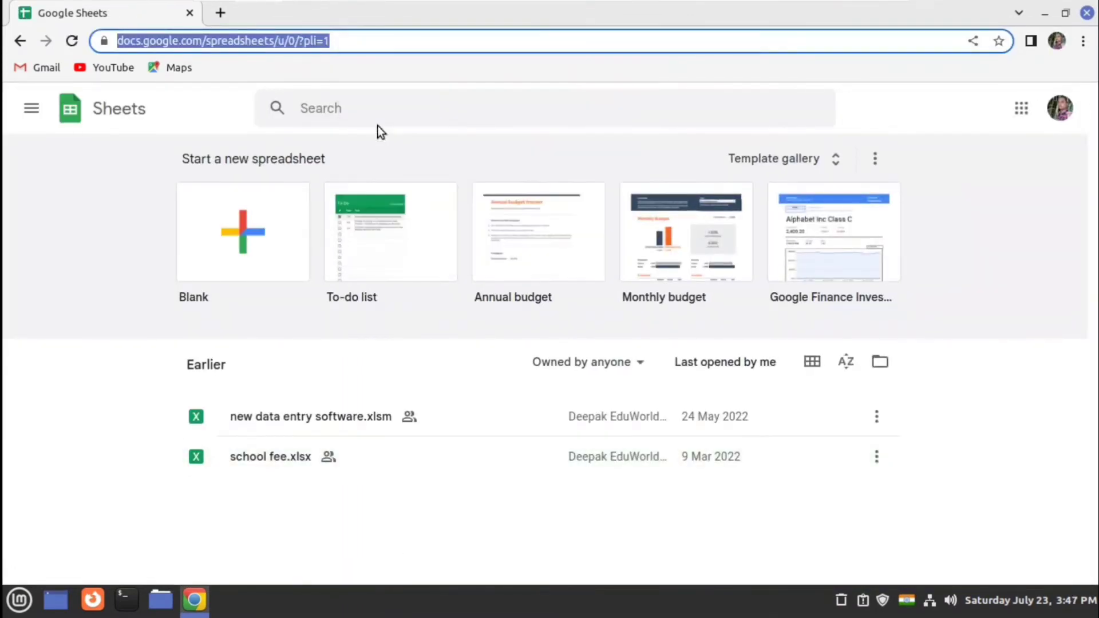
click(23, 598)
- In Web Apps, start a new web app with the pasted Sheets address named Google Sheet
mouse_move(124, 321)
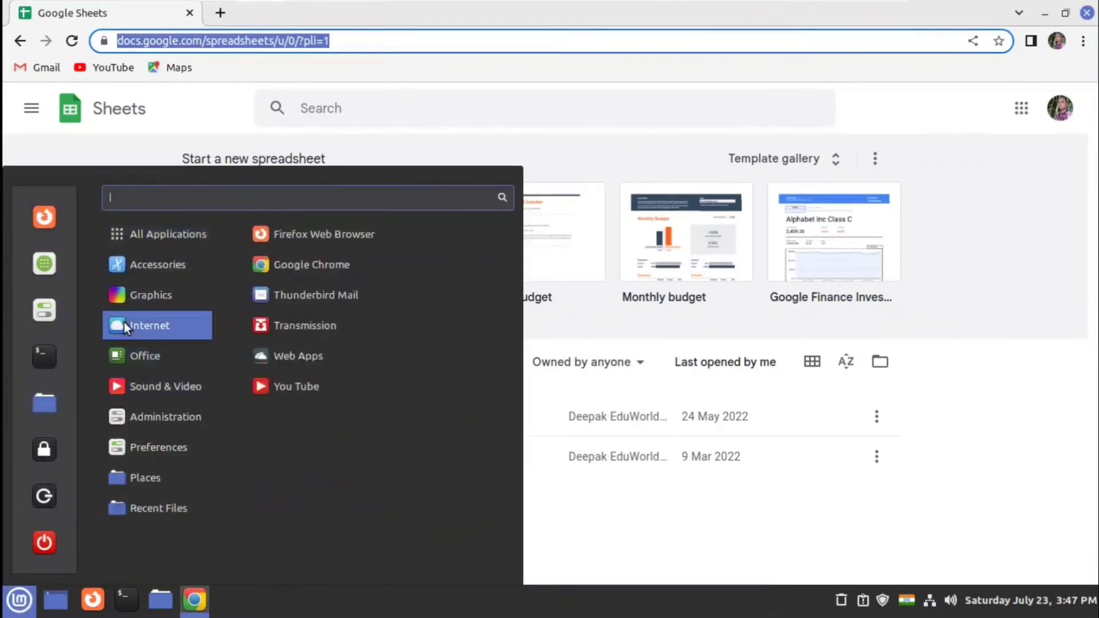
click(300, 387)
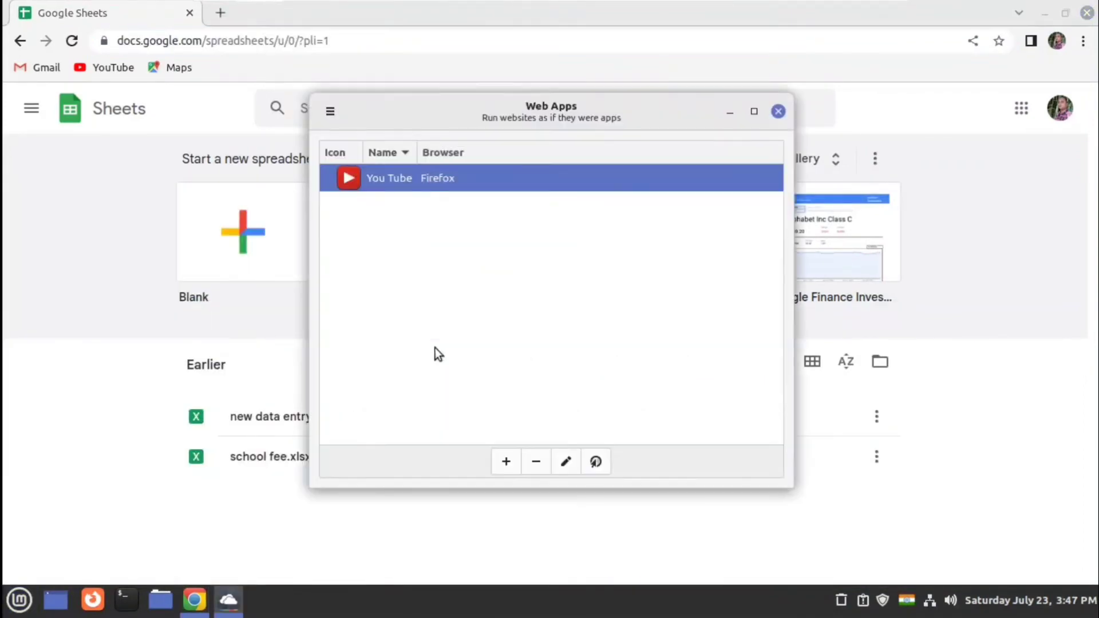
click(489, 210)
right_click(489, 210)
click(521, 265)
click(503, 177)
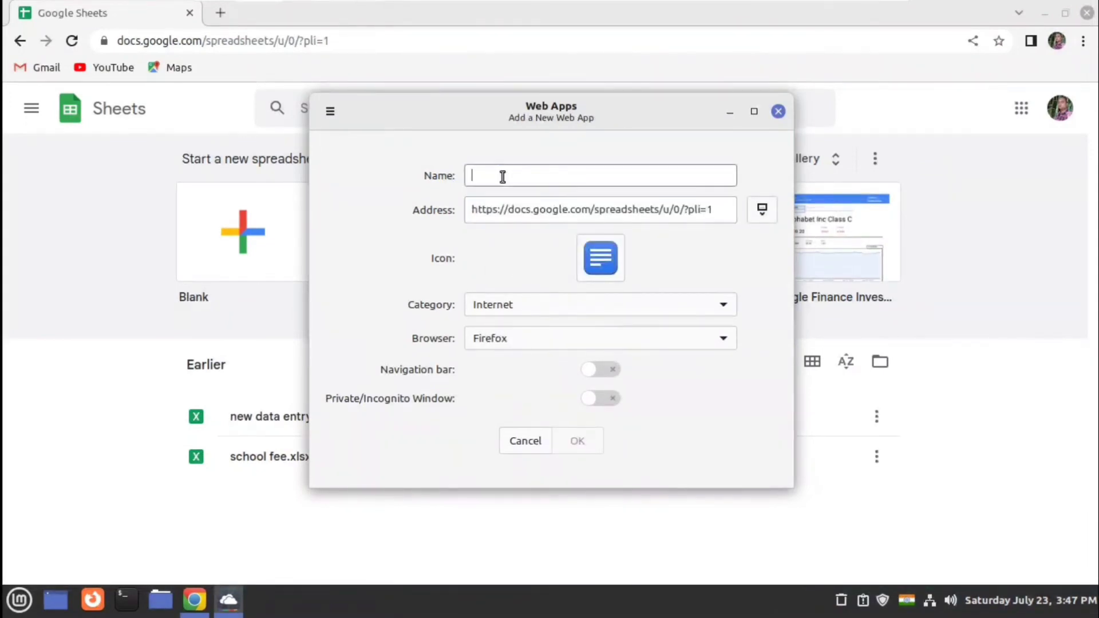
text(Google Sheet)
- Set the Google Sheet web app to Chrome, category Office, with the Google icon, and save
click(562, 338)
click(515, 363)
click(541, 304)
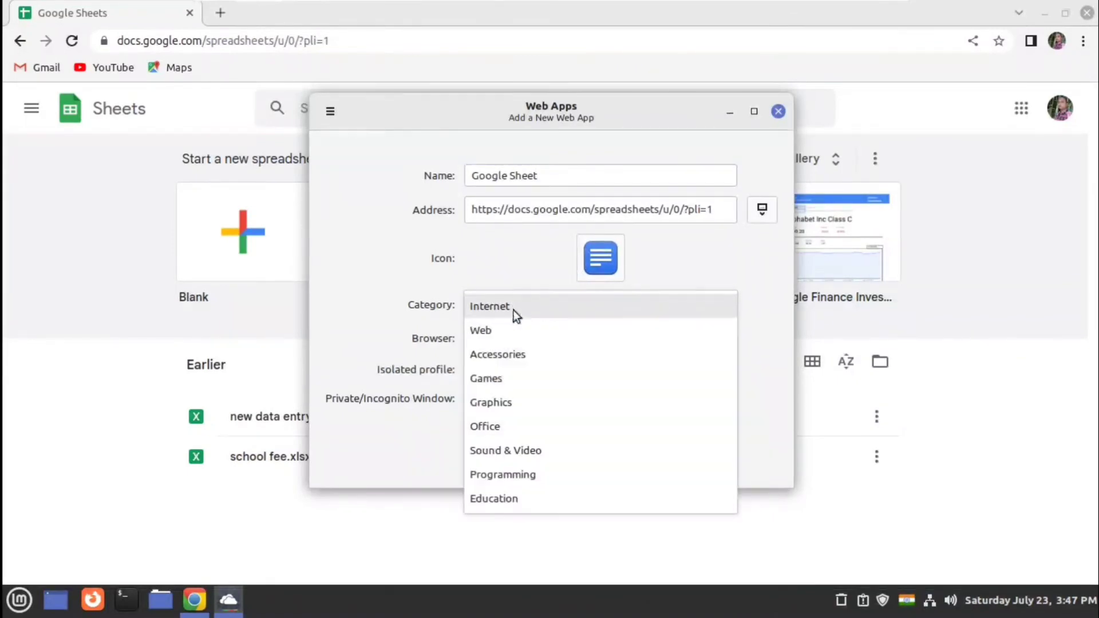
click(499, 428)
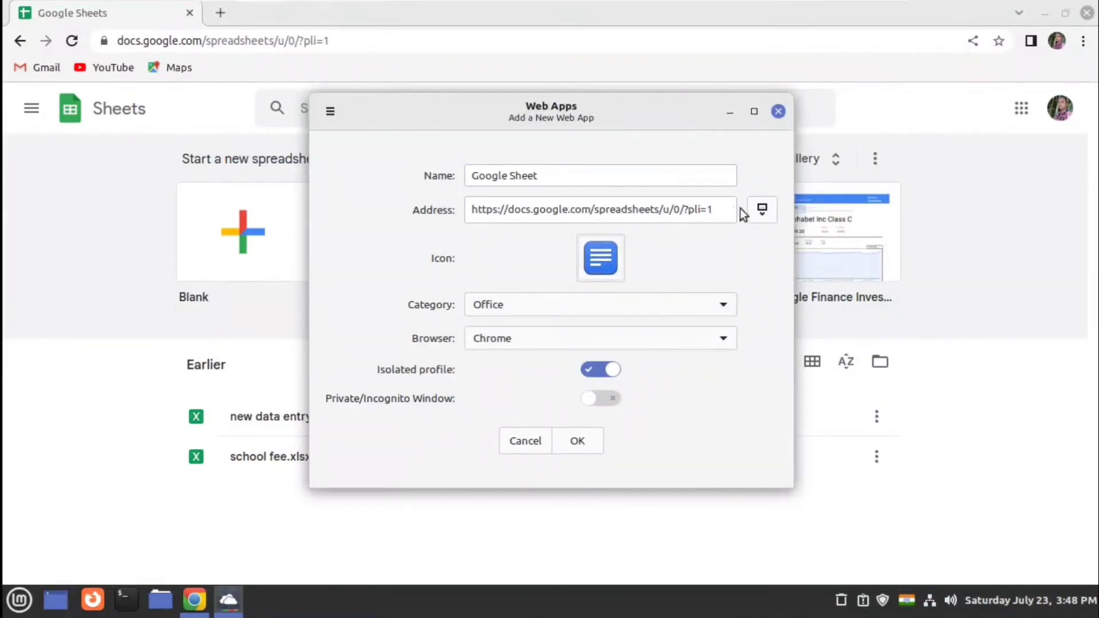
click(762, 210)
click(477, 163)
click(577, 442)
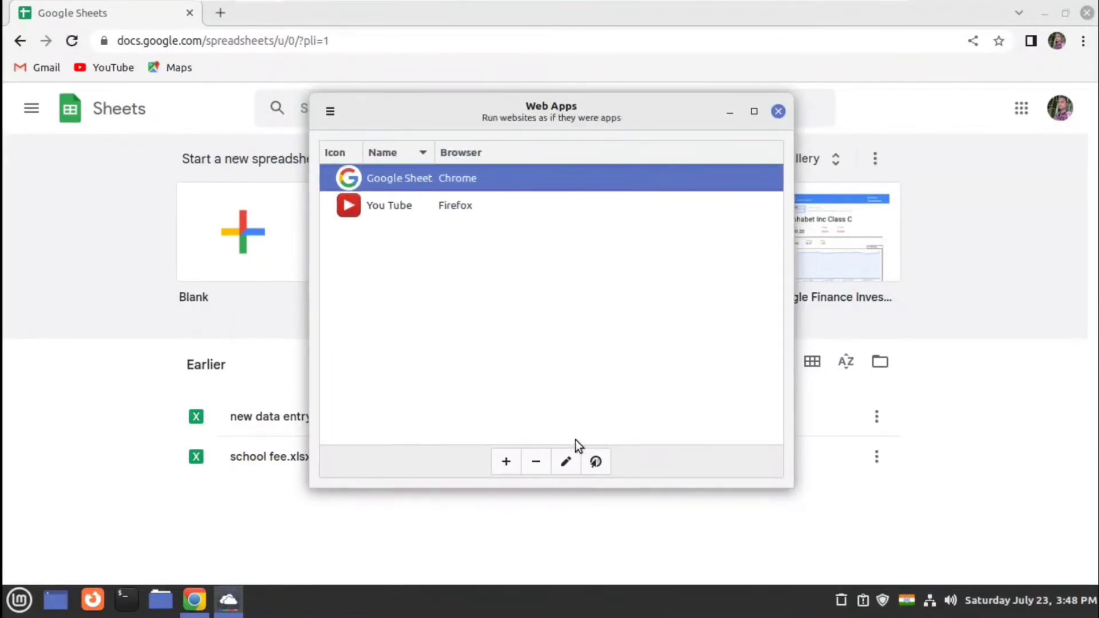
- Back in Chrome, go to the Google Docs home page from the Sheets drawer
click(156, 19)
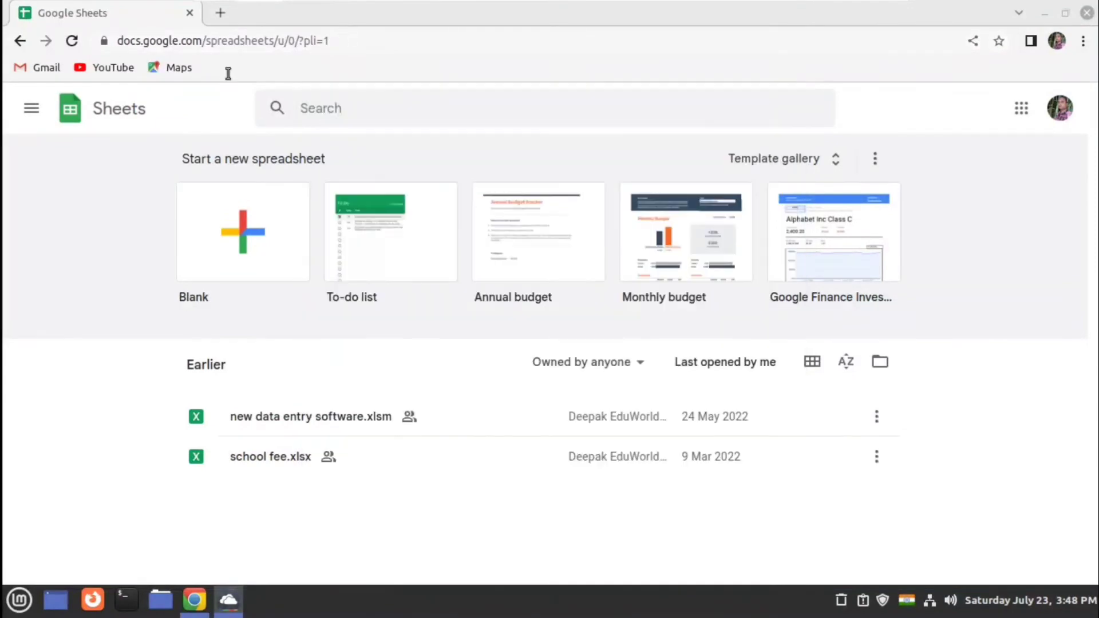
click(33, 108)
click(48, 172)
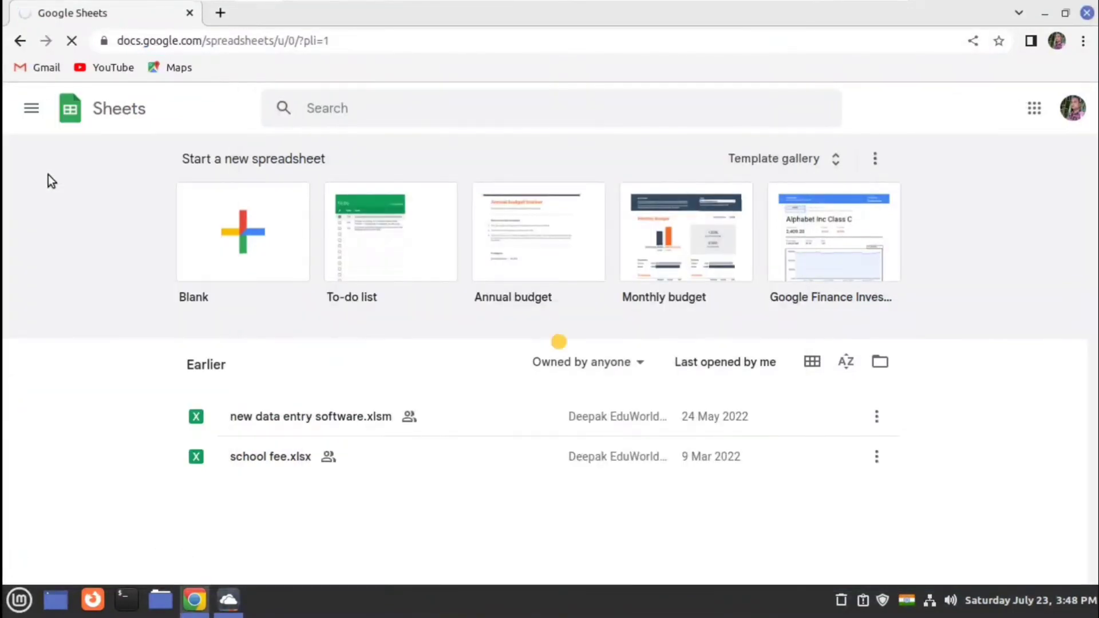
- Copy the Google Docs home page address from Chrome
click(307, 42)
right_click(311, 44)
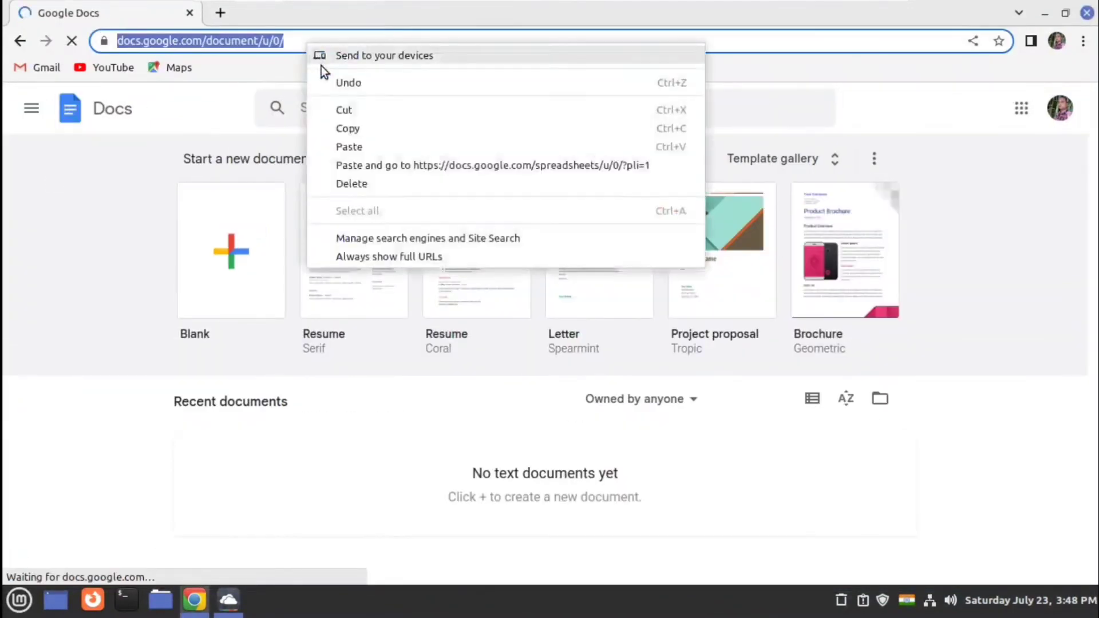
click(343, 125)
- Create a Google Doc web app with the Docs address opening in Chrome, then clear Chrome's address bar
click(229, 600)
click(506, 462)
right_click(488, 210)
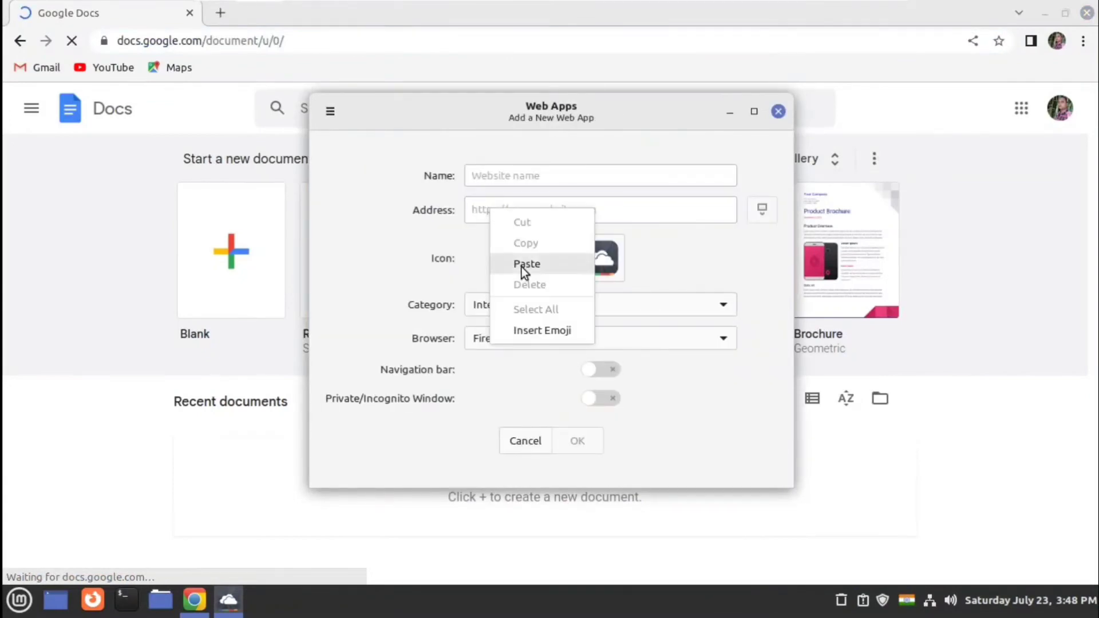
click(522, 264)
click(505, 176)
text(Google Doc)
click(558, 341)
click(491, 373)
click(762, 209)
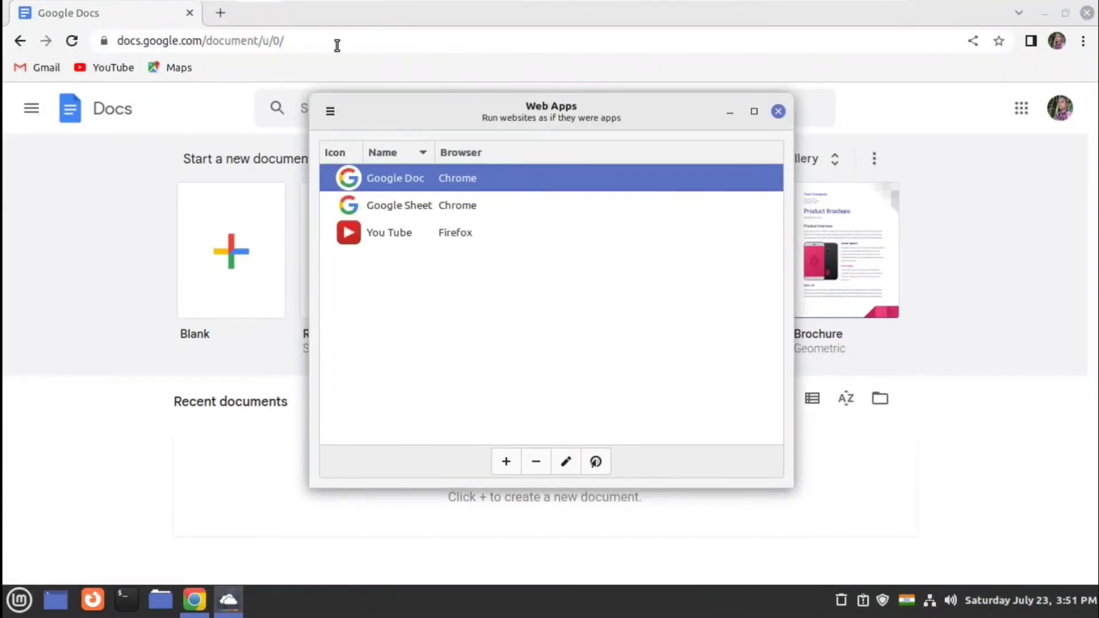
click(333, 39)
key(BackSpace)
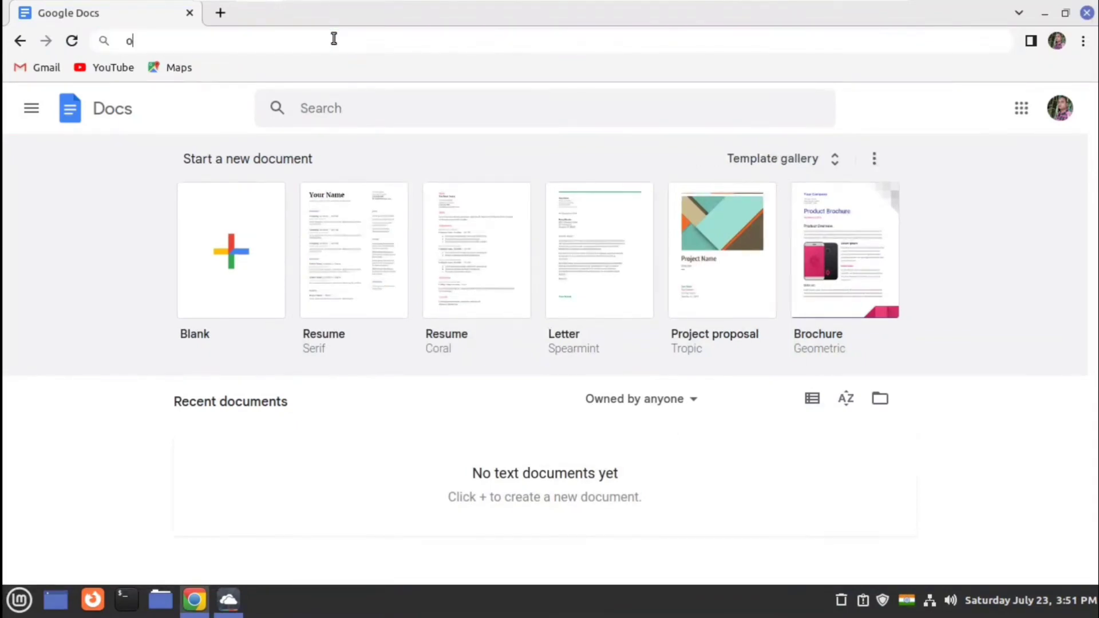
- Search 'office 365 login', open the Office result and sign in with the Microsoft account and password
text(office)
key(Down)
key(Down)
key(Down)
key(Up)
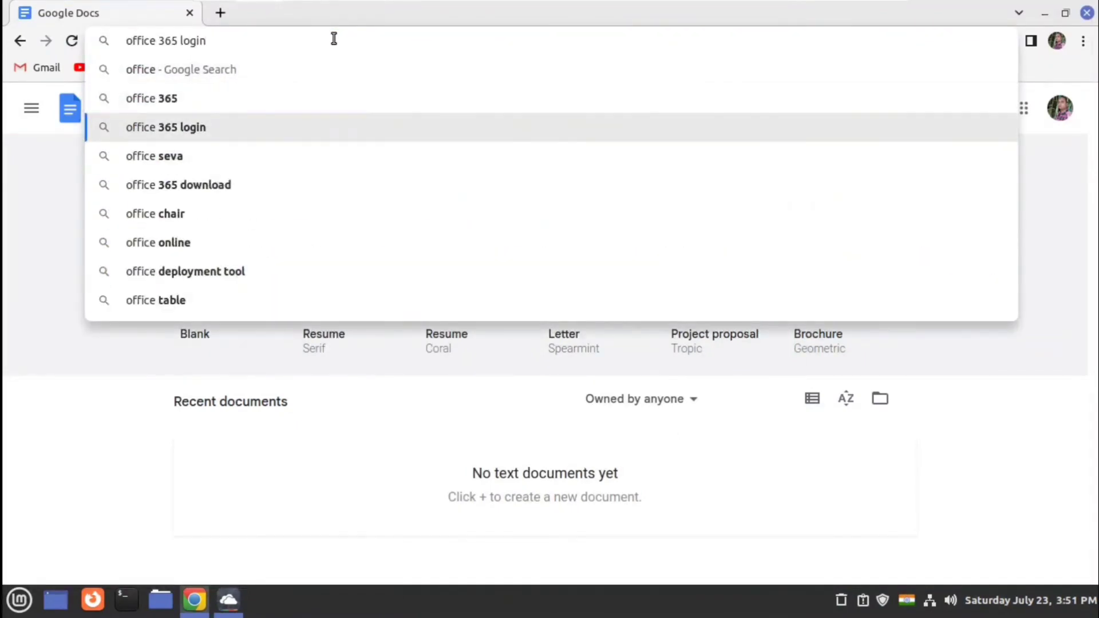
key(Return)
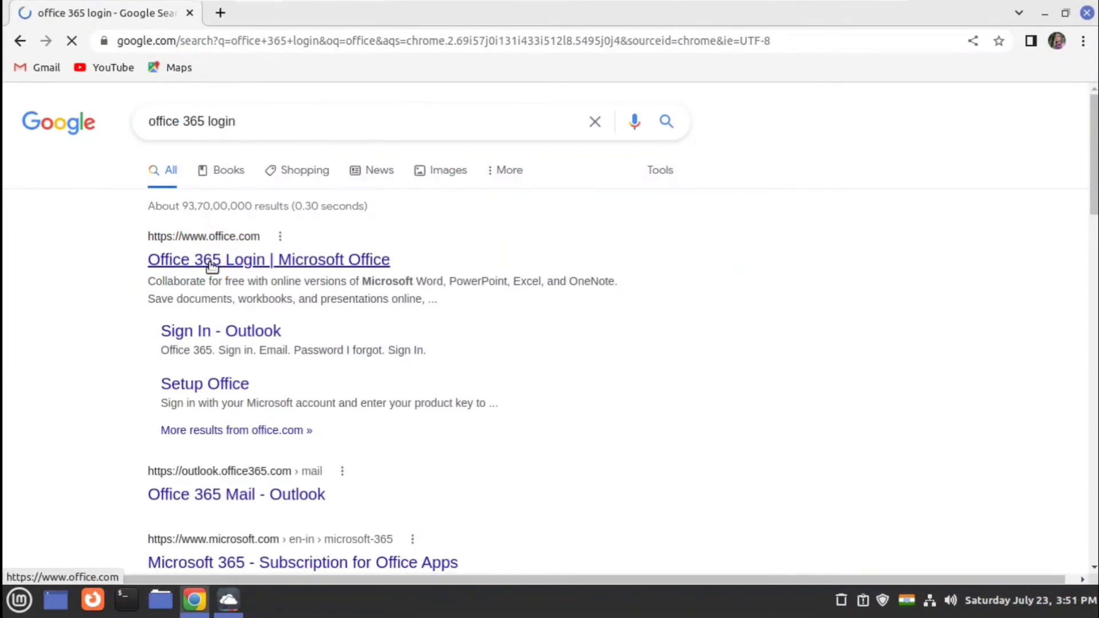
click(212, 261)
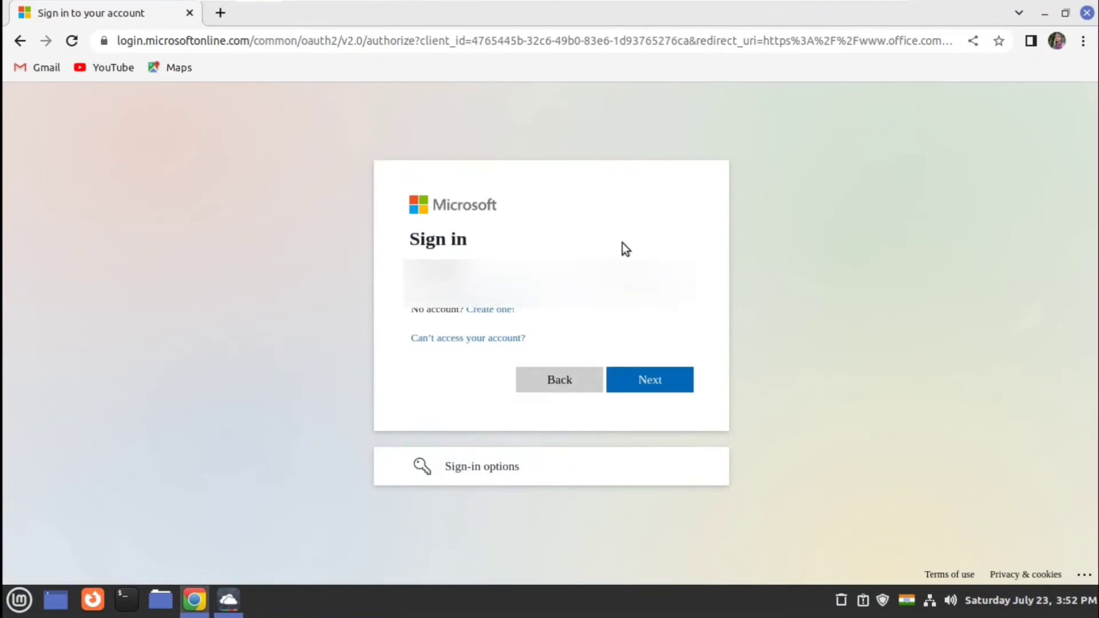
click(638, 381)
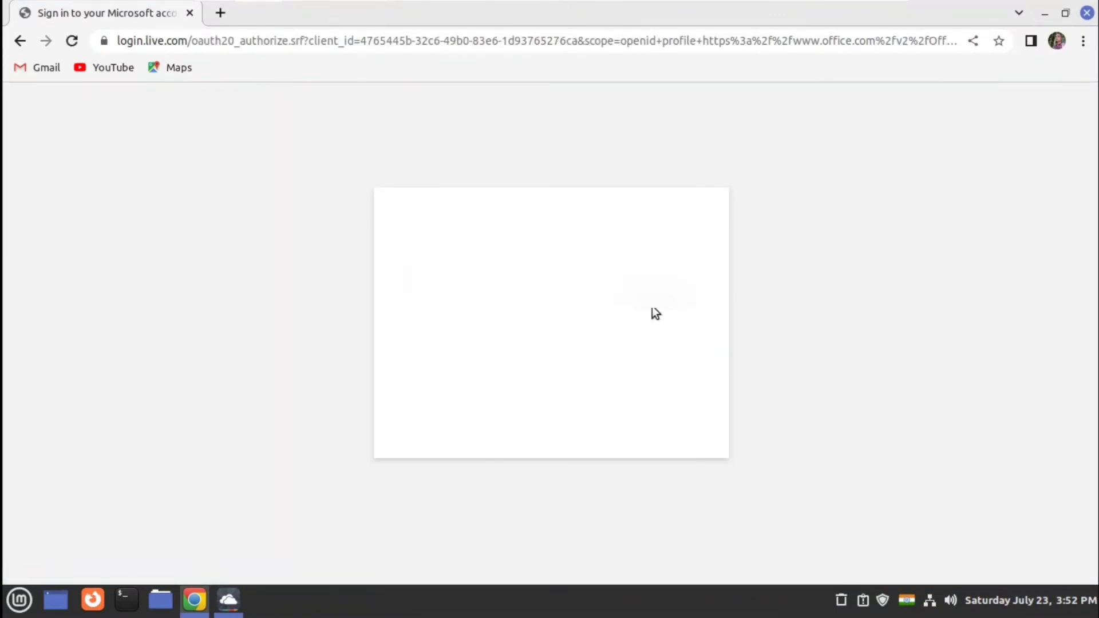
key(Return)
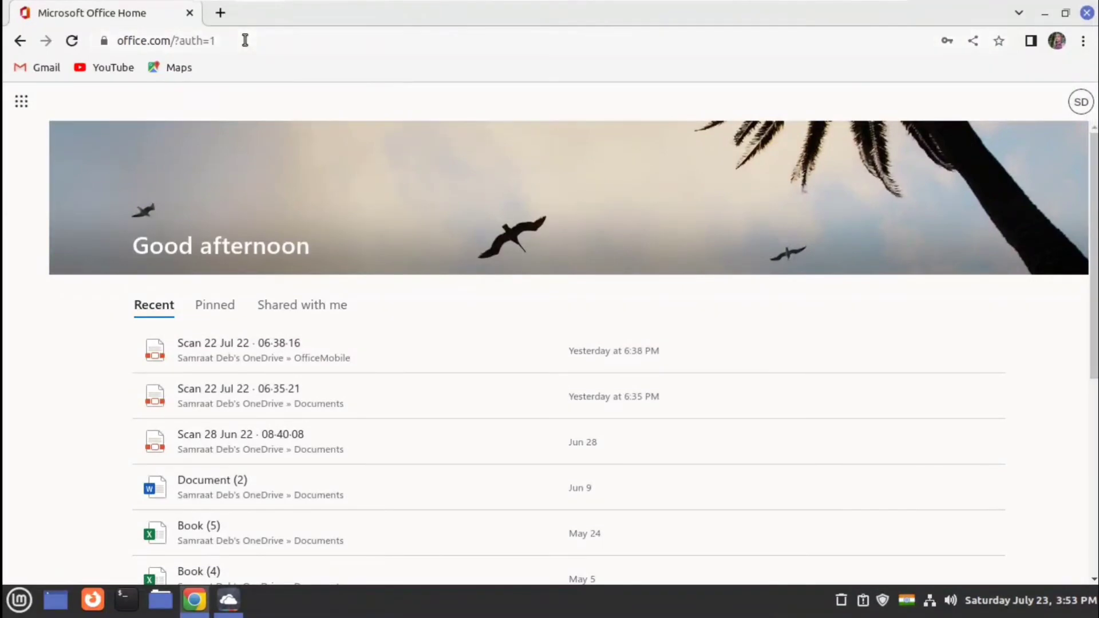
- Copy the Office home page address from Chrome's address bar
click(242, 39)
right_click(242, 39)
click(279, 130)
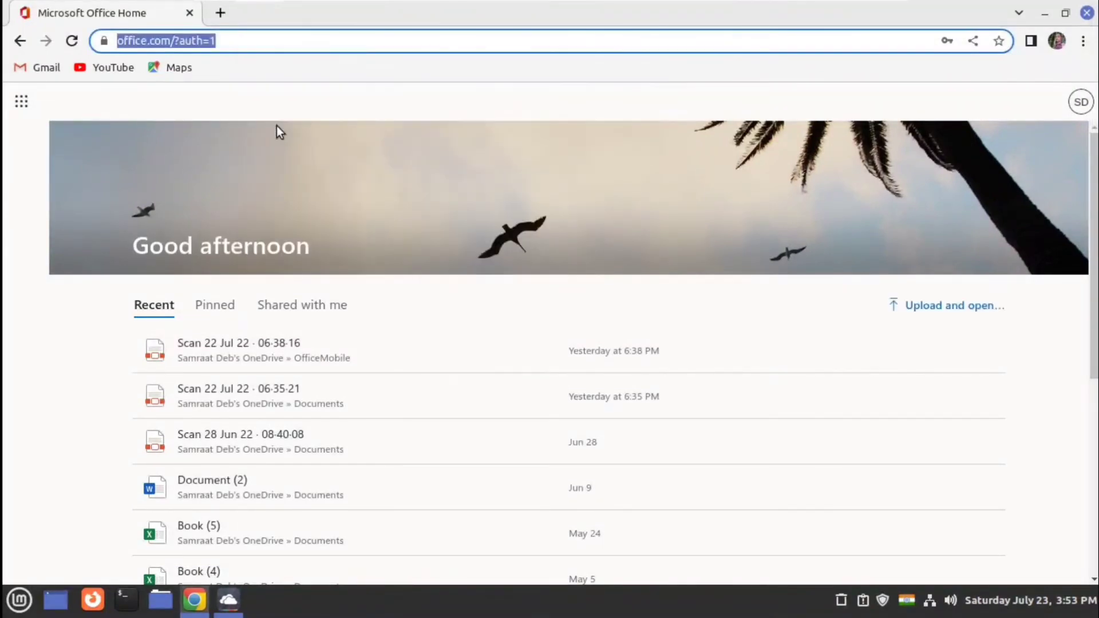
- Create an 'OfficeMS' web app for the copied address, opening in Chrome with the MS Office icon
click(228, 599)
click(507, 466)
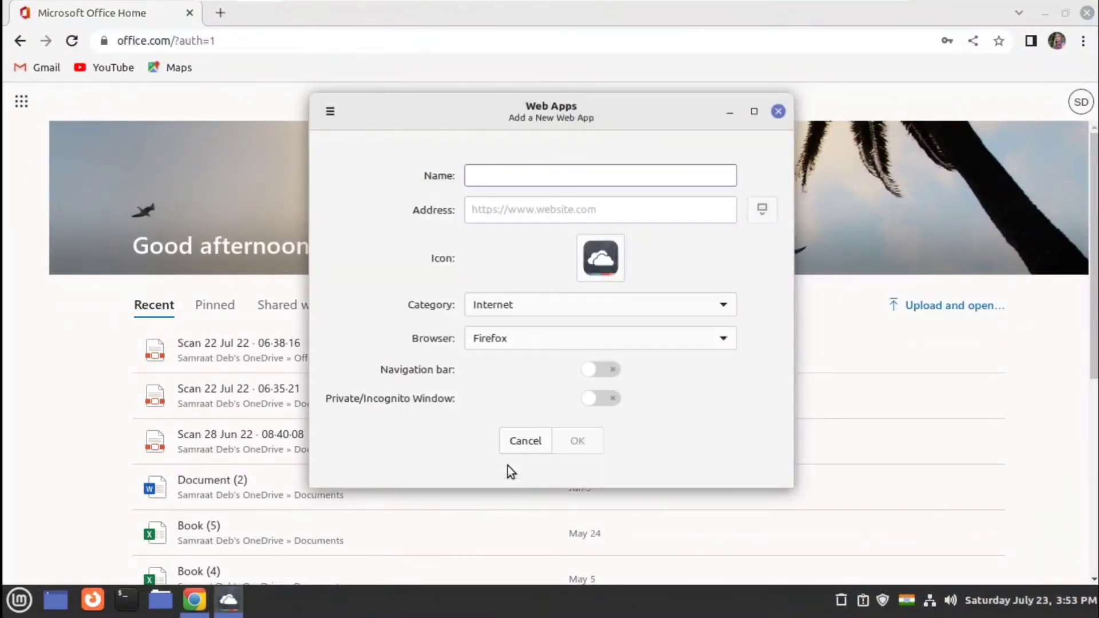
right_click(511, 210)
click(528, 259)
click(507, 173)
text(Office)
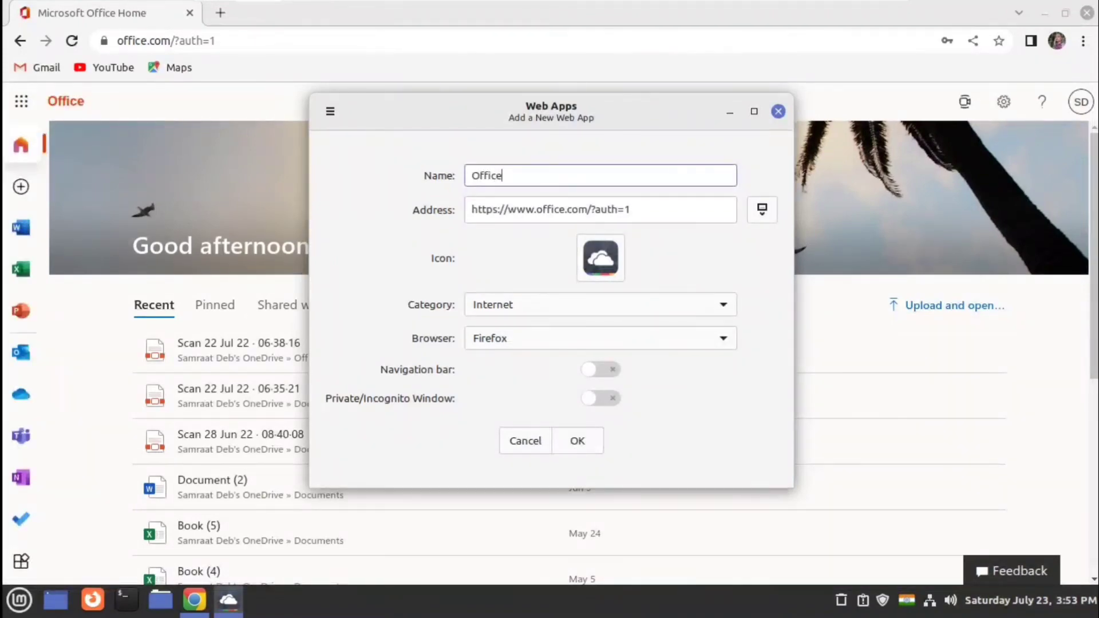
text(MS)
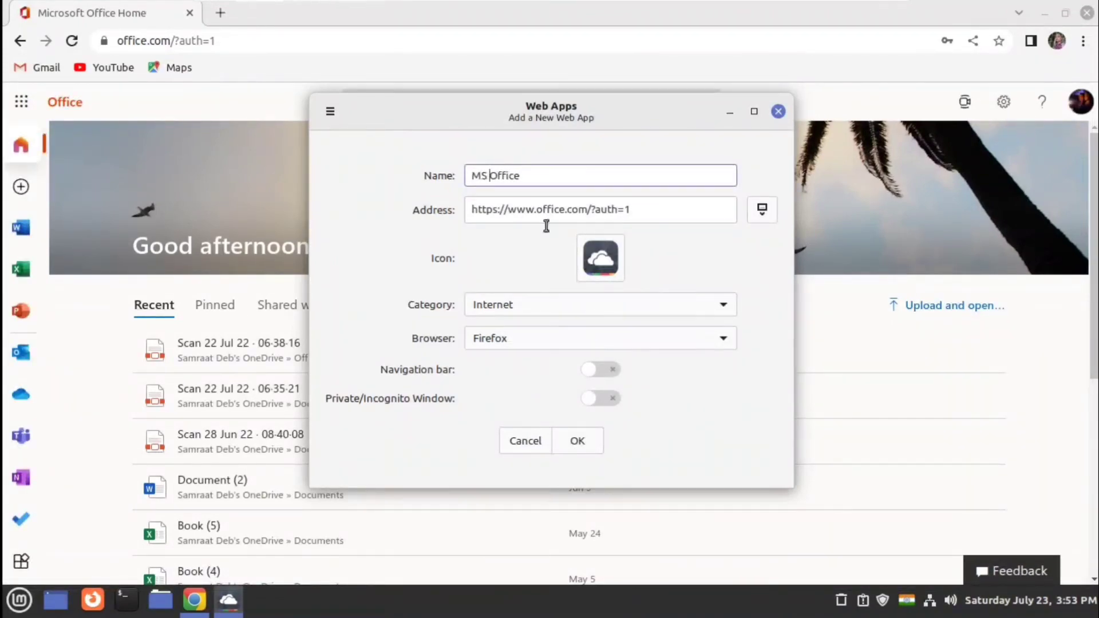
click(514, 345)
click(496, 362)
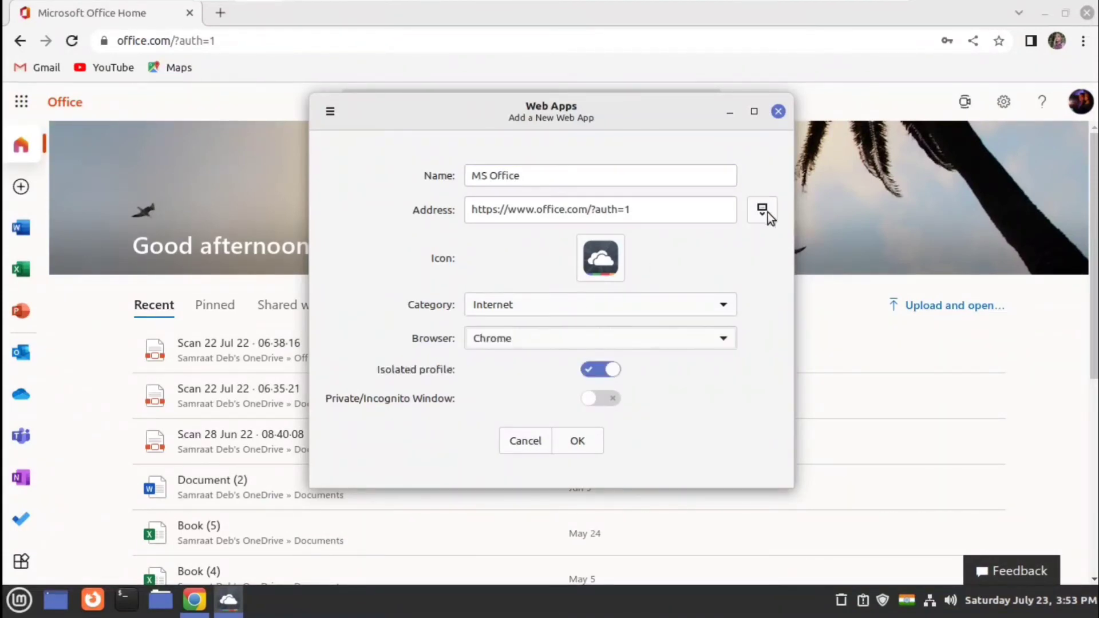
click(375, 169)
click(577, 442)
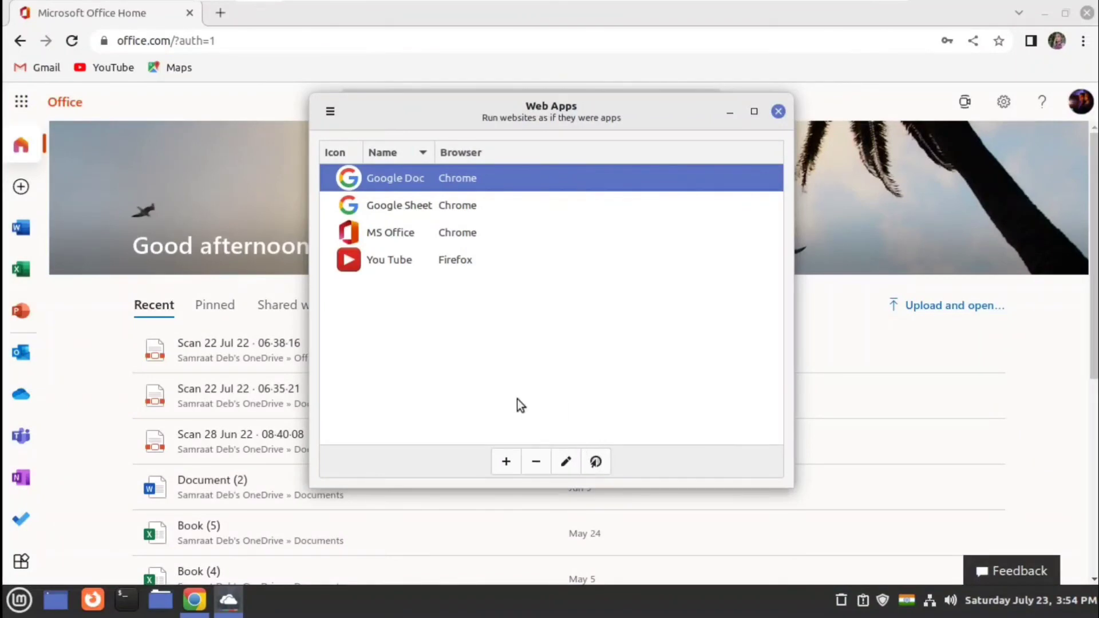
- Move the MS Office web app into the Office category
click(467, 237)
click(566, 461)
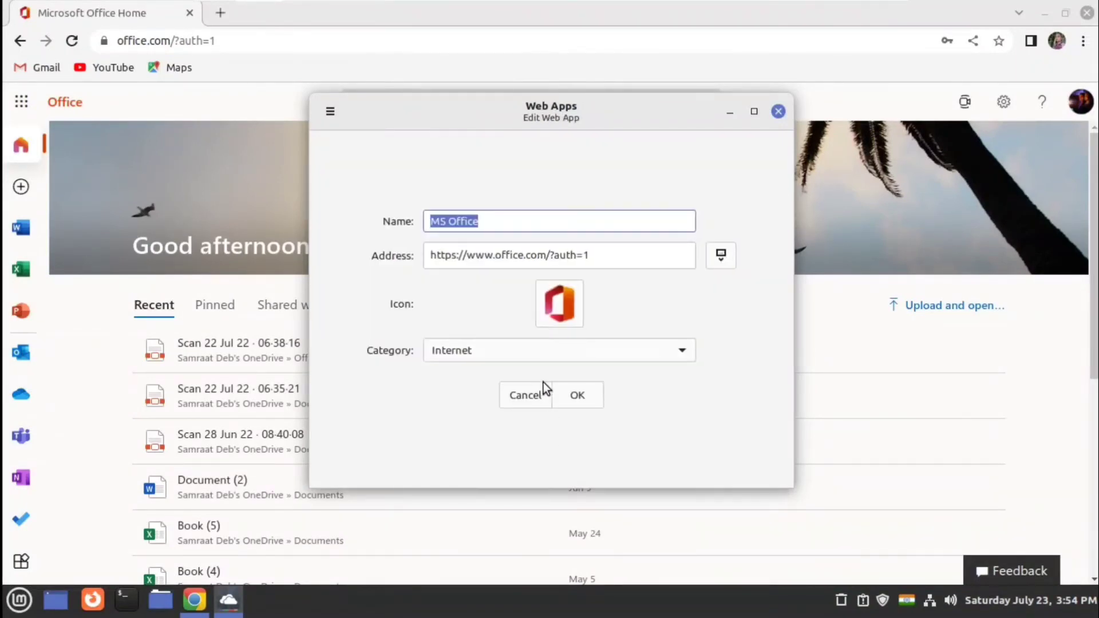
click(510, 351)
click(461, 471)
click(575, 393)
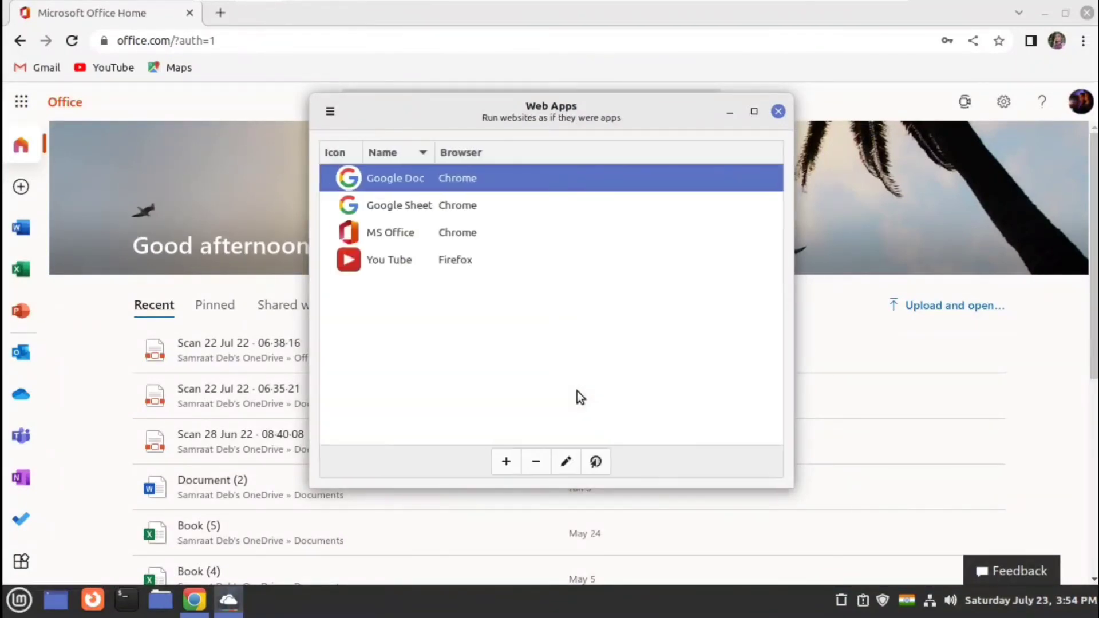
- Give the You Tube web app the 32x32 YouTube icon, then close Web Apps and Chrome
click(458, 259)
click(566, 461)
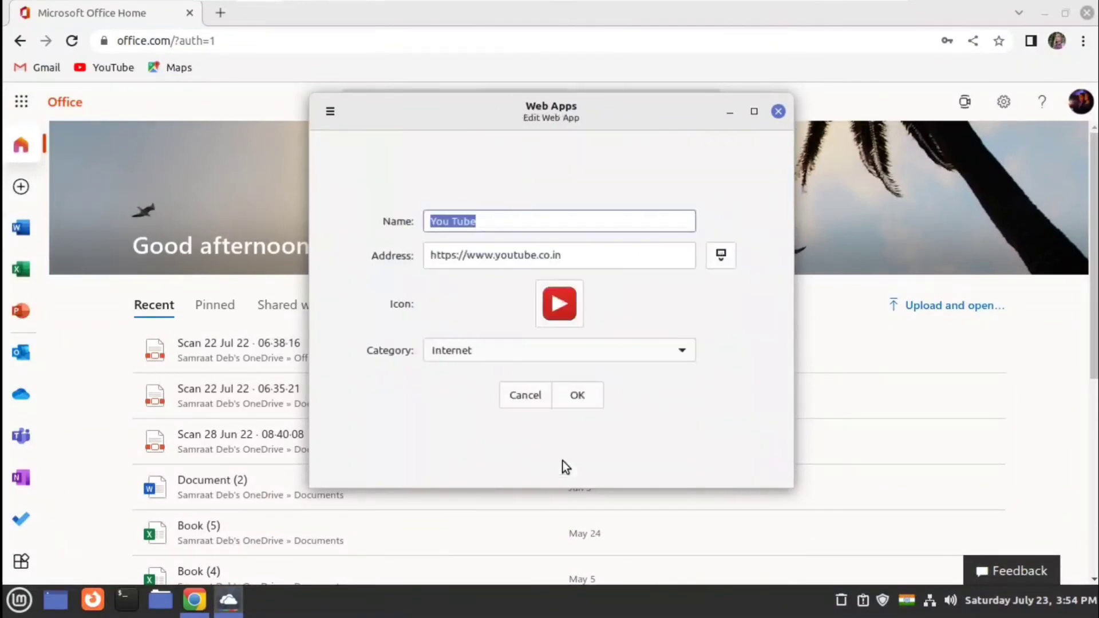
click(720, 261)
scroll(664, 294, down, 5)
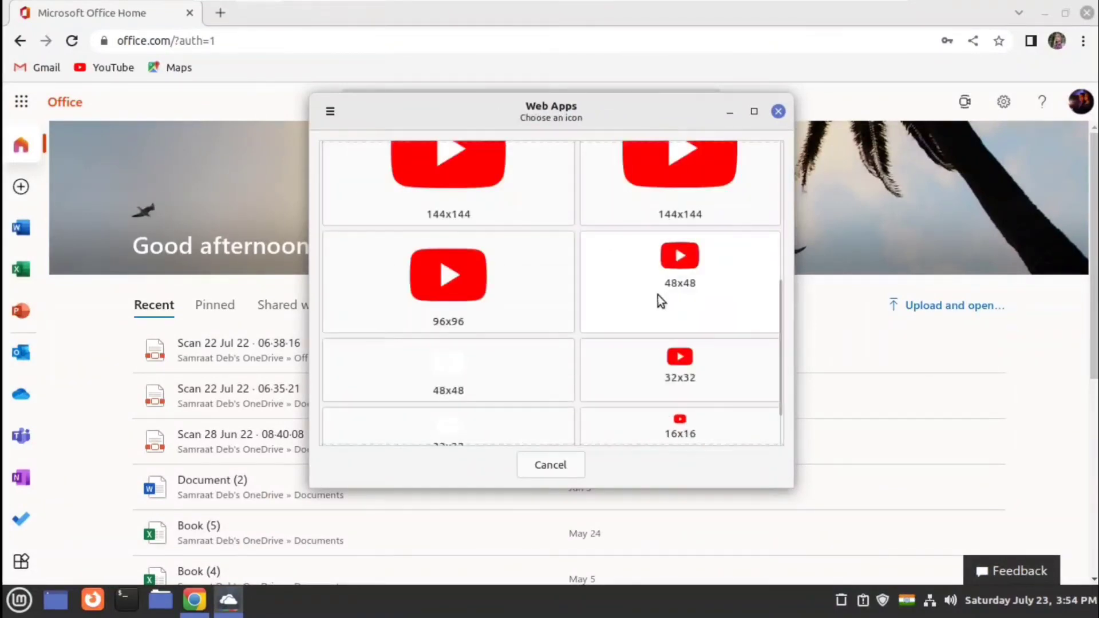
scroll(658, 294, down, 1)
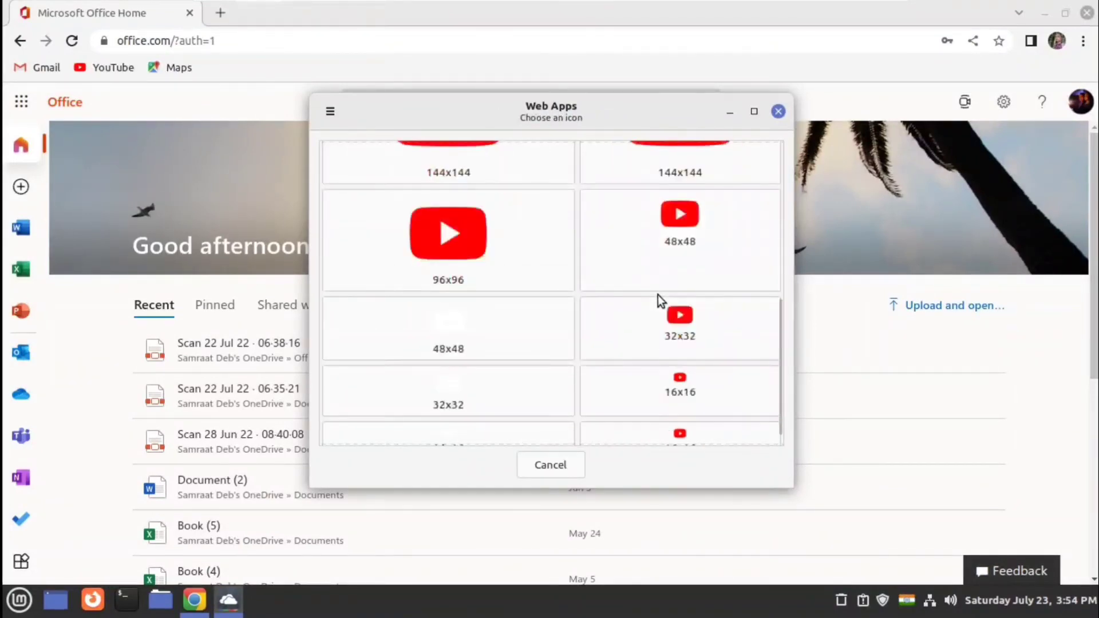
click(673, 328)
click(578, 397)
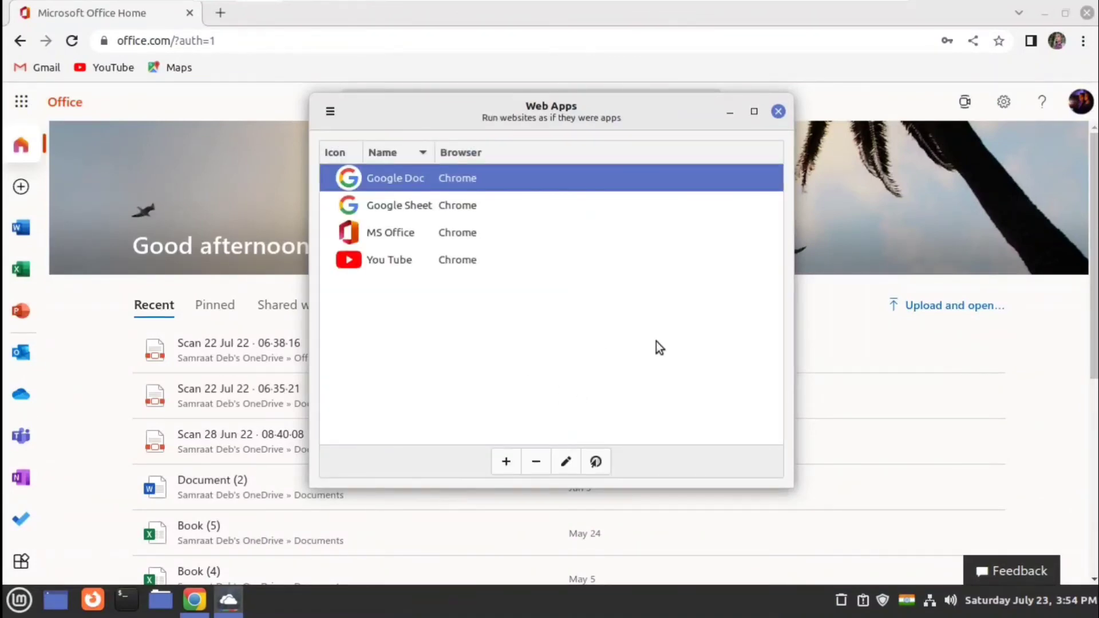
click(778, 113)
click(1087, 13)
- Launch the Google Sheet web app from the Office menu and start a blank spreadsheet
click(19, 600)
mouse_move(160, 355)
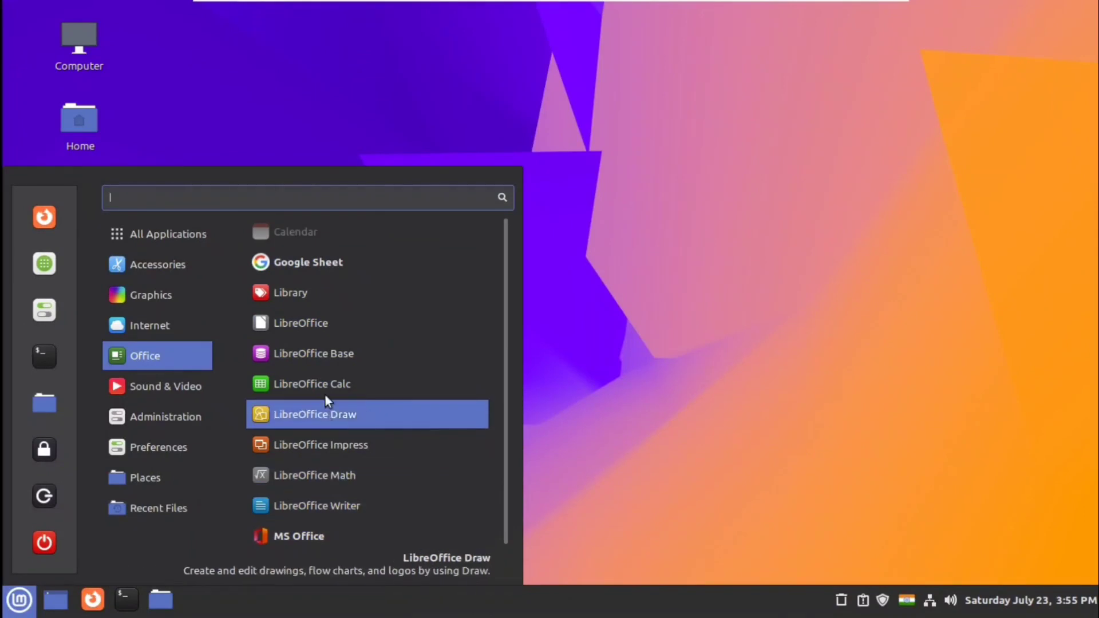
click(335, 266)
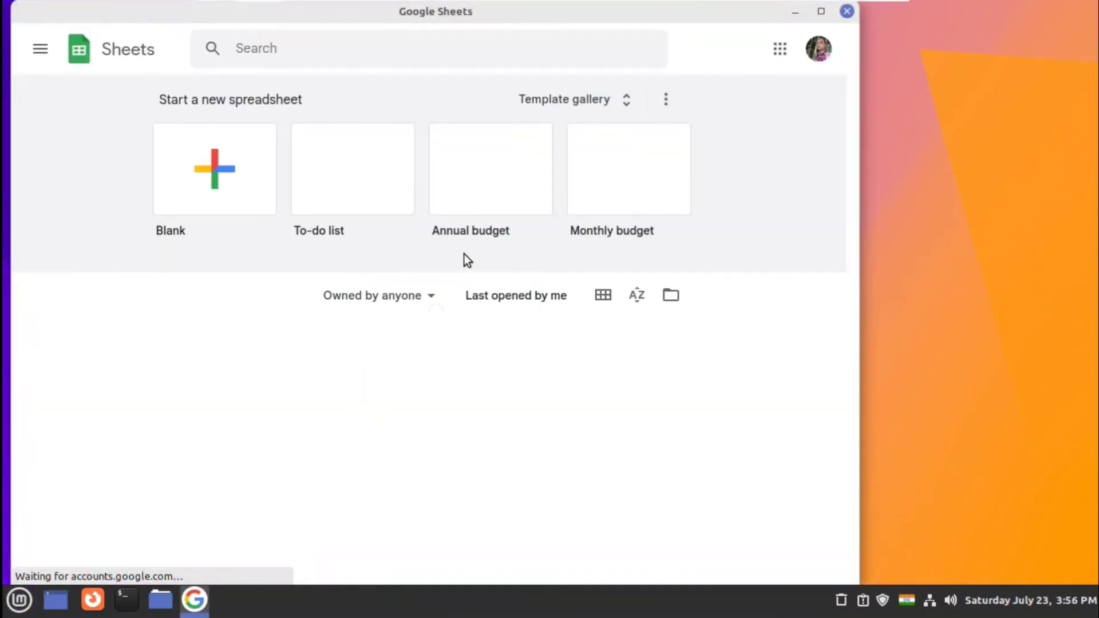
click(218, 173)
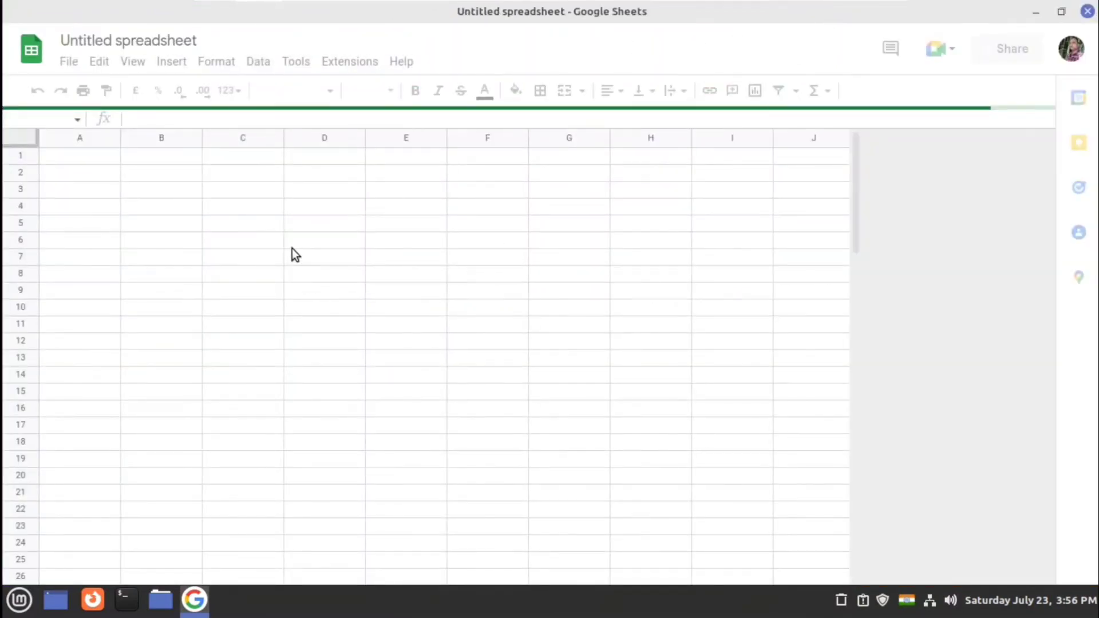
- Browse the Extensions menu, select cells E5, A1:D7 and B9, then close Google Sheets
click(326, 62)
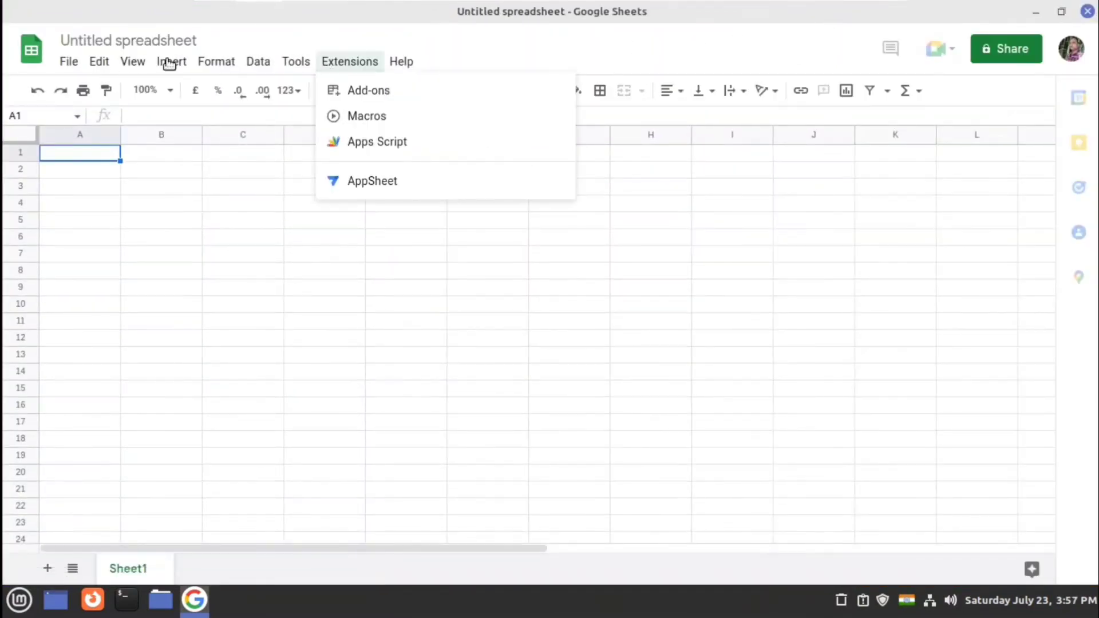
mouse_move(100, 68)
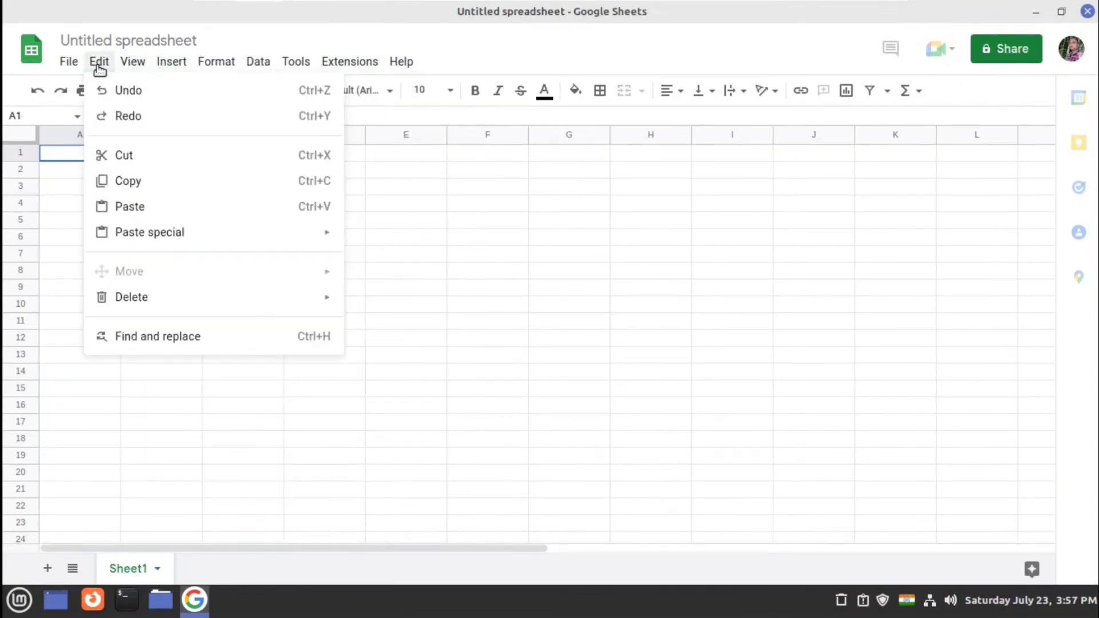
click(422, 221)
drag(74, 154, 339, 252)
click(162, 287)
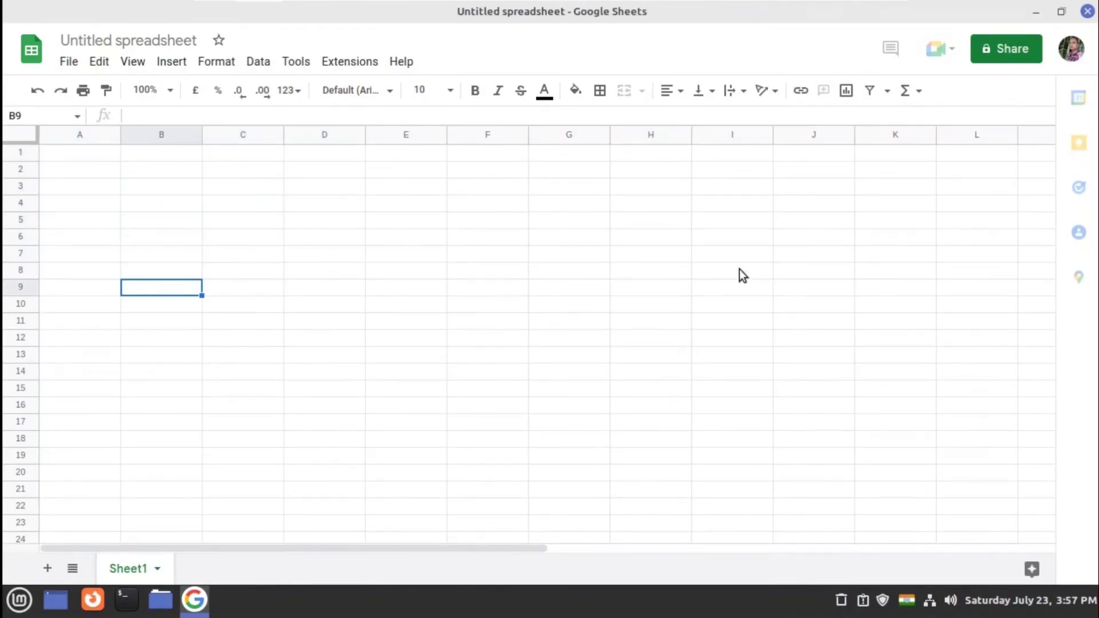
click(1087, 10)
key(super)
- Install WhatsApp from Software Manager's Editors' Picks, then close Software Manager
mouse_move(171, 366)
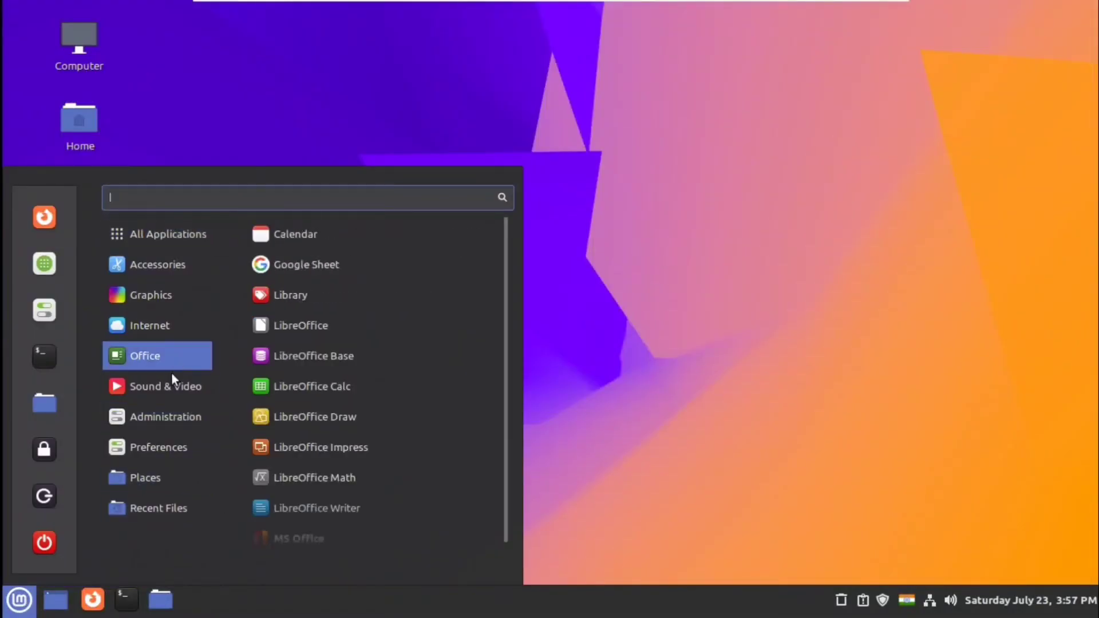
click(44, 264)
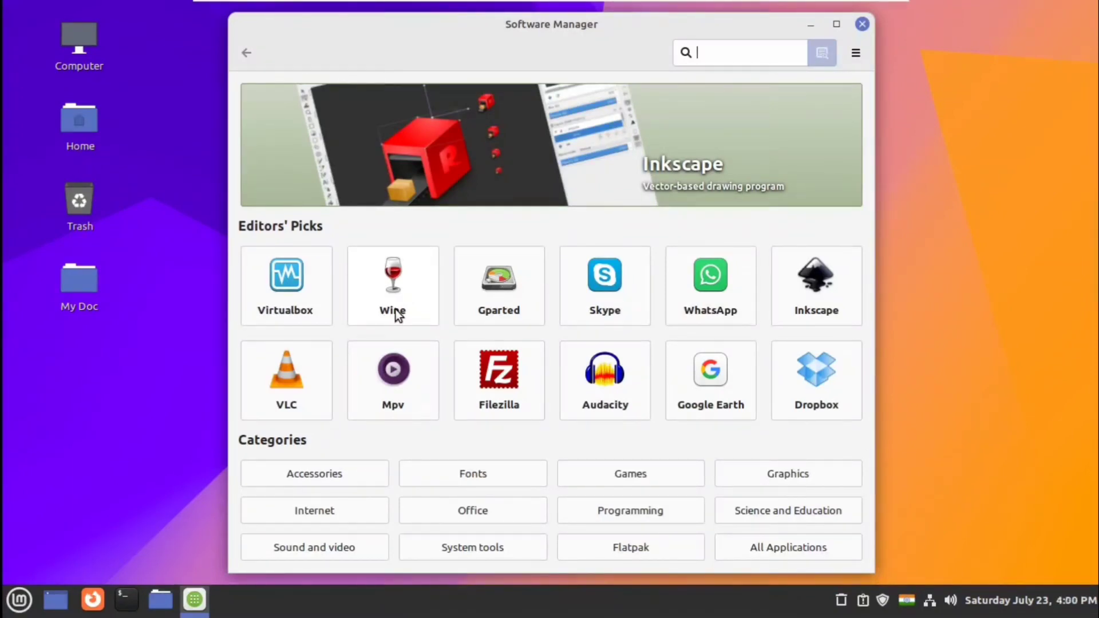
click(713, 290)
key(Return)
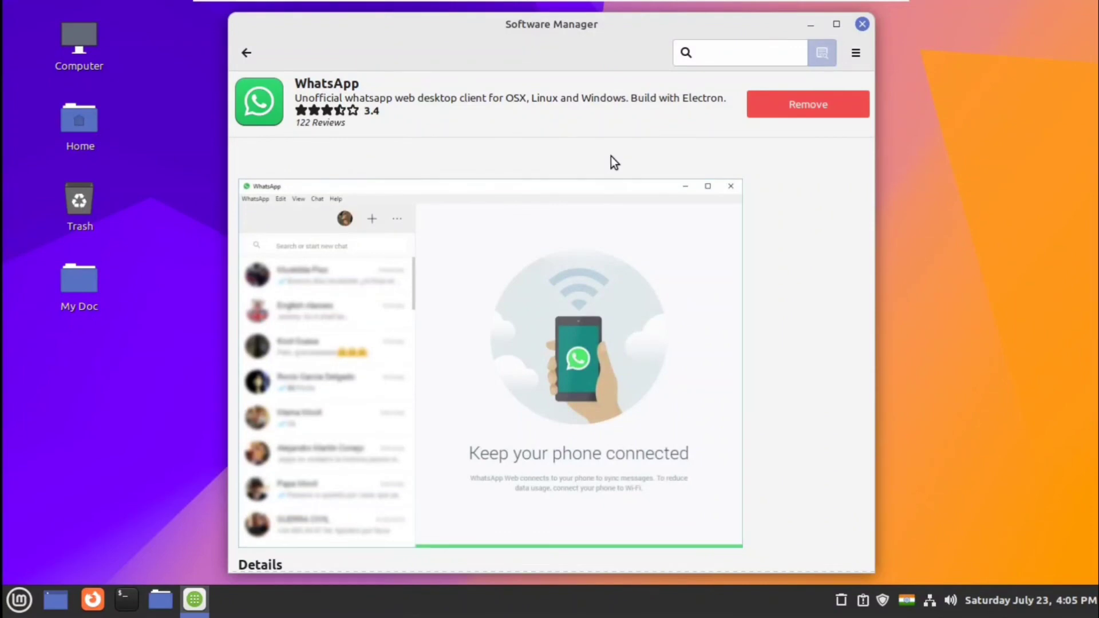
click(862, 24)
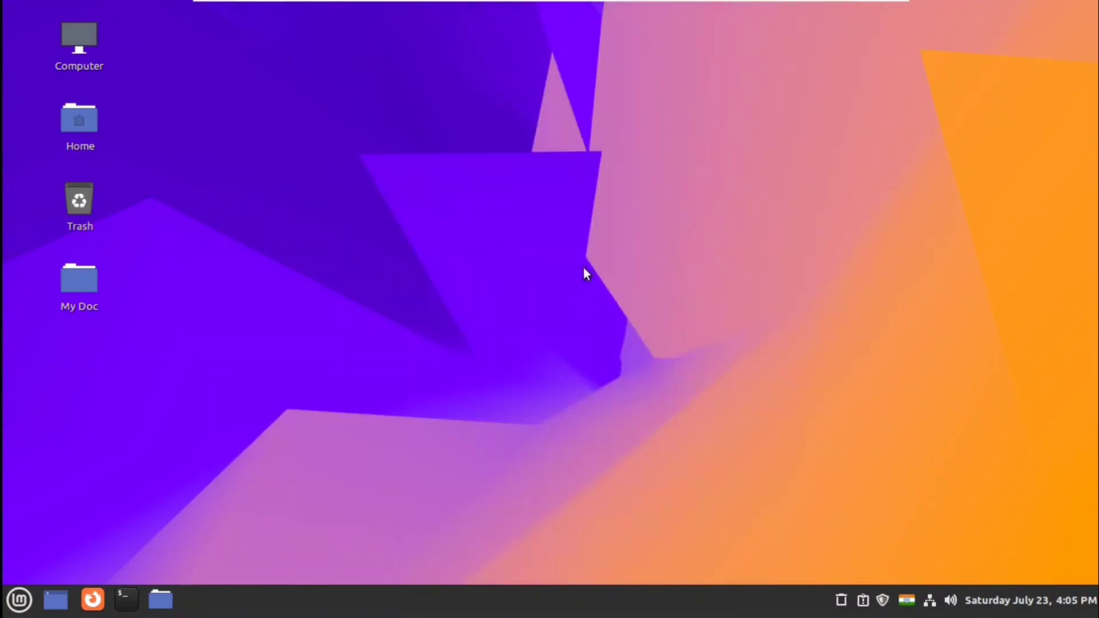
click(19, 600)
- Launch WhatsApp Desktop from the Internet menu, maximise its QR-code page, then close it
click(294, 411)
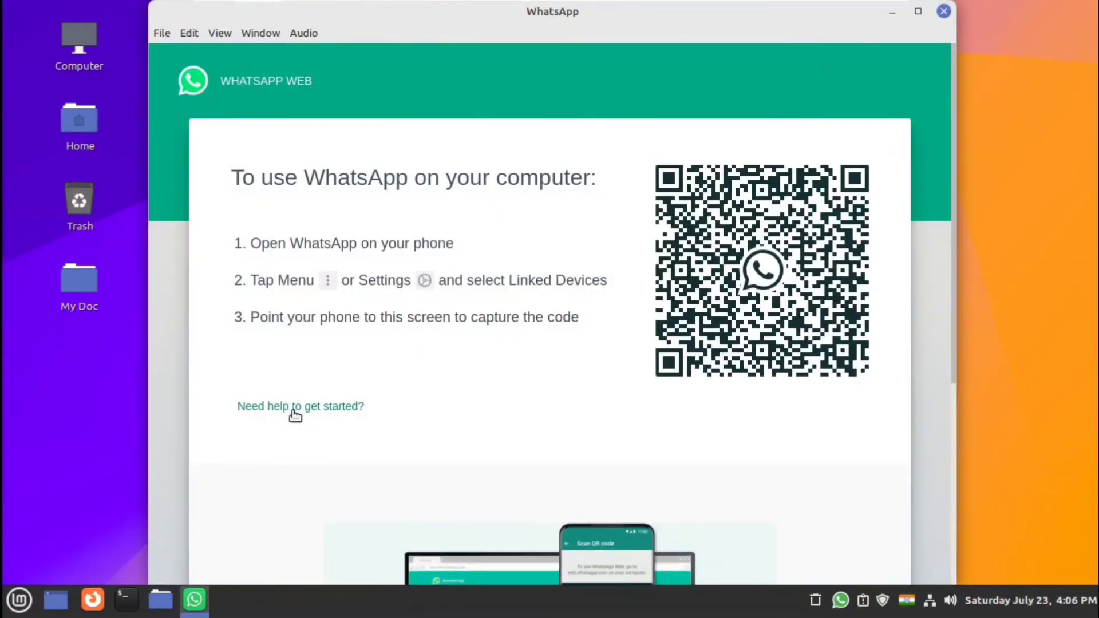
click(918, 11)
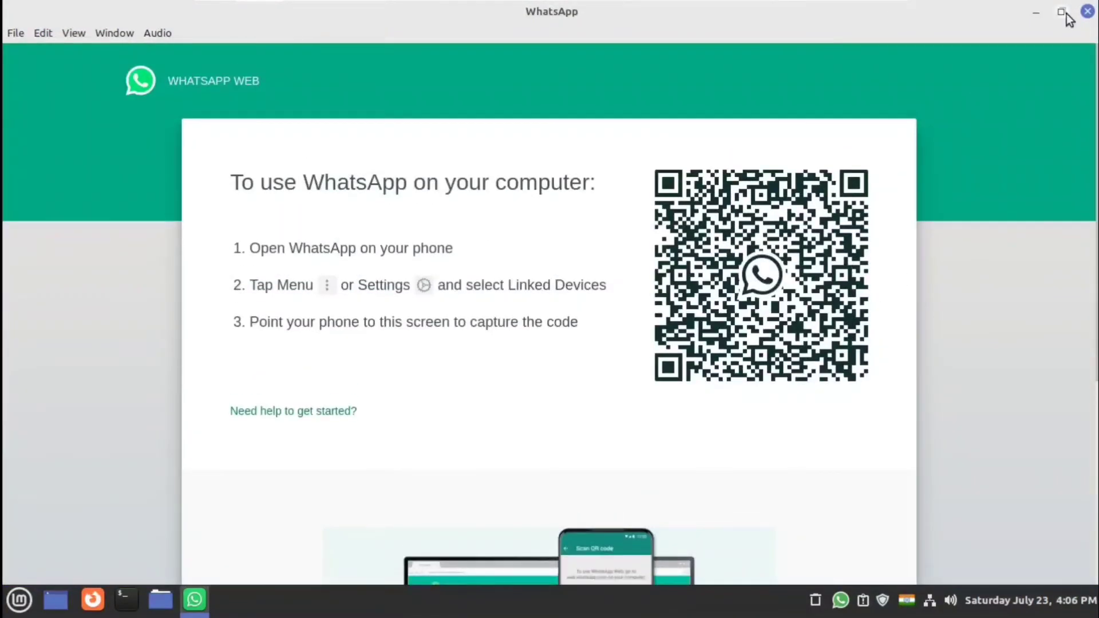
click(1087, 11)
click(19, 599)
mouse_move(167, 339)
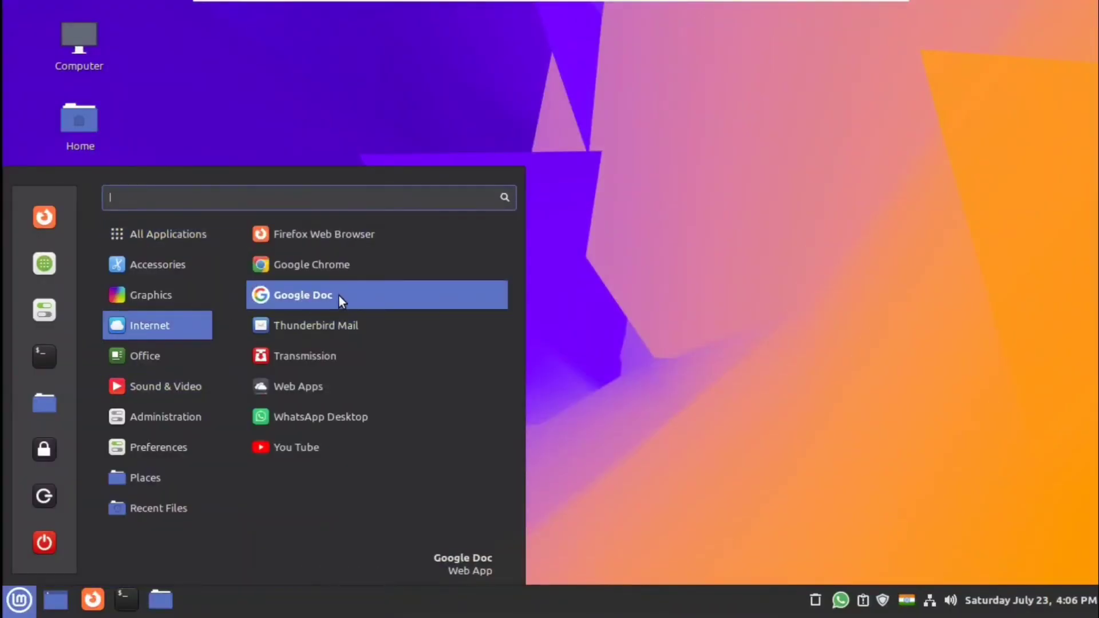
- Add a WhatsApp Desktop shortcut to the desktop and pin Google Chrome to the panel
right_click(346, 416)
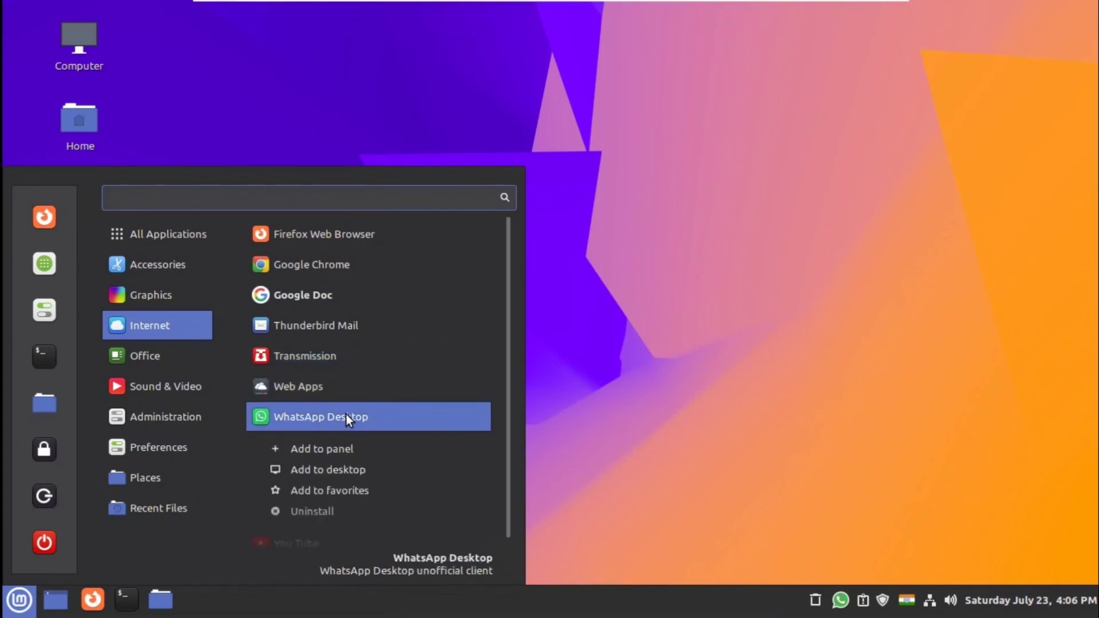
click(363, 469)
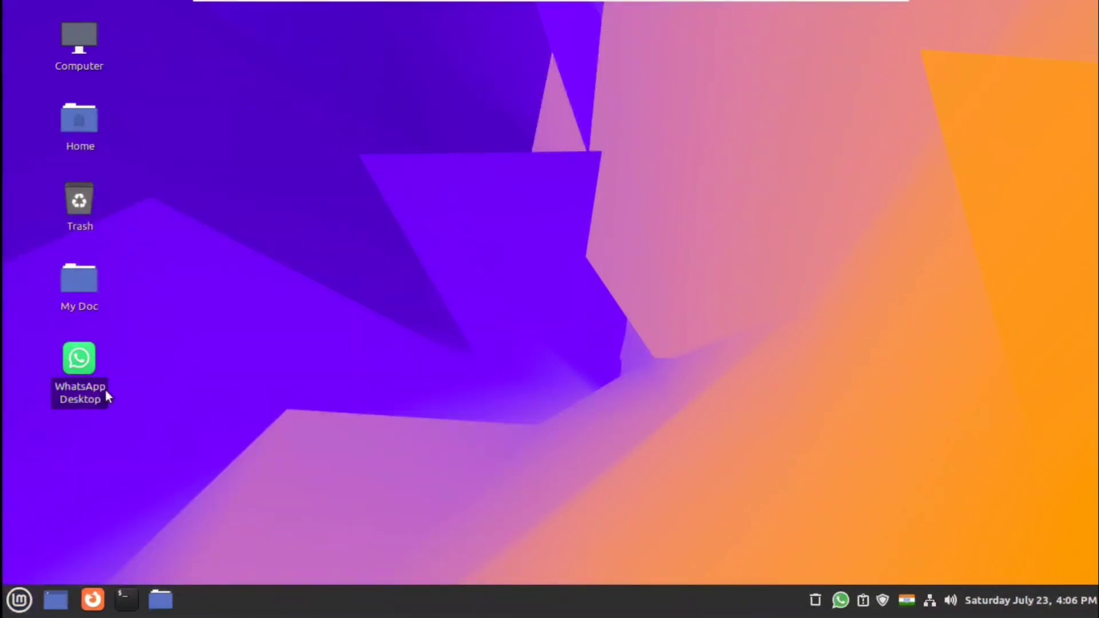
click(20, 600)
mouse_move(206, 323)
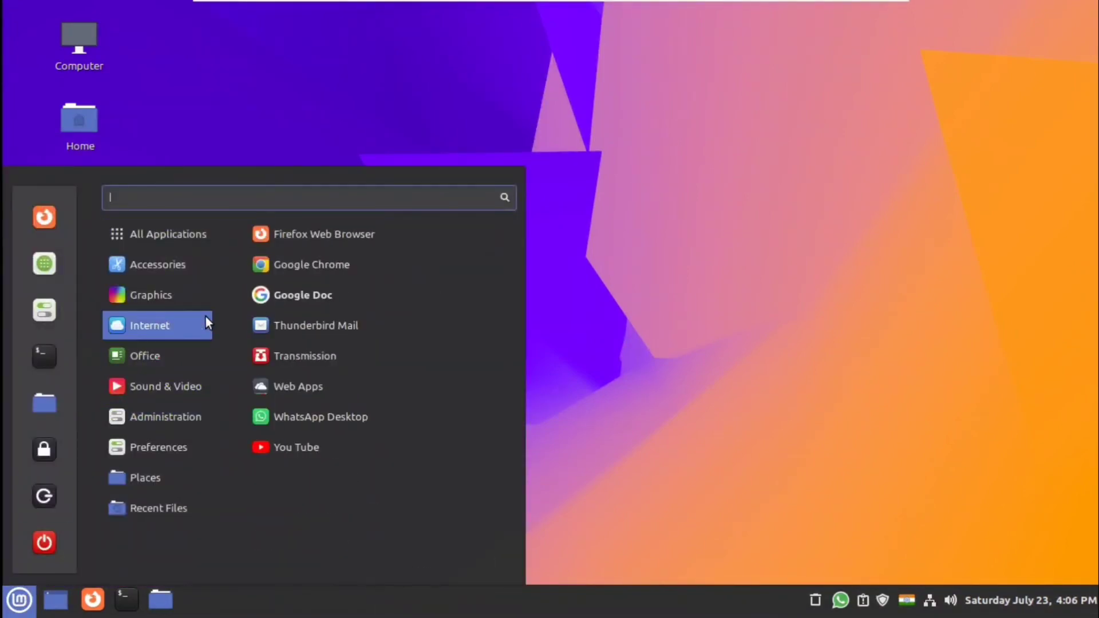
right_click(291, 266)
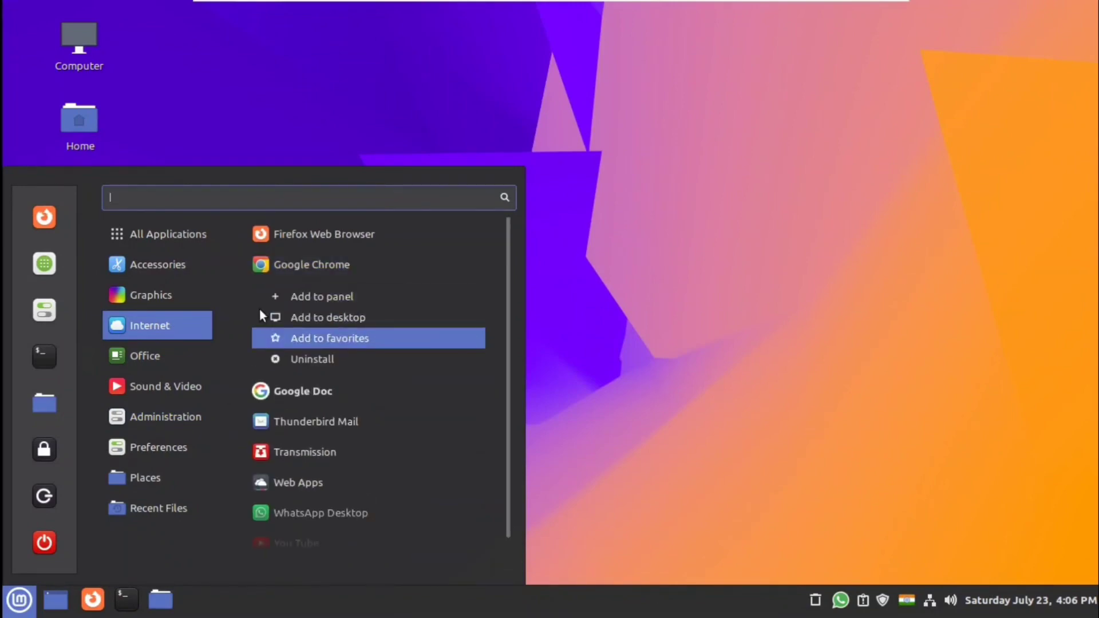
click(287, 296)
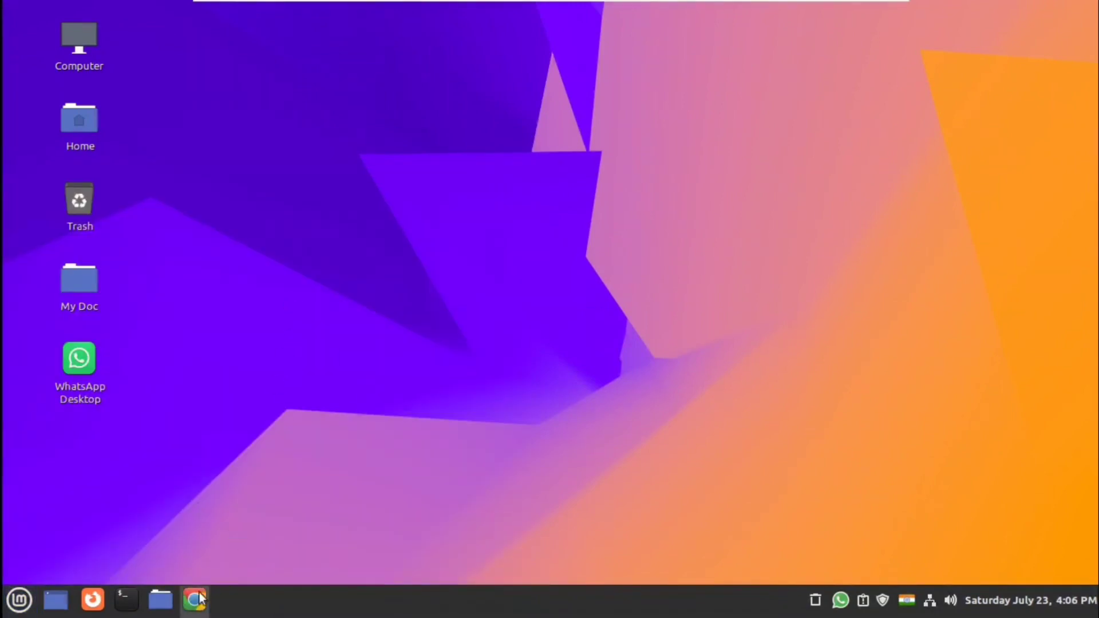
- Unpin Firefox from the panel and uninstall it, authorising with the account password
right_click(94, 608)
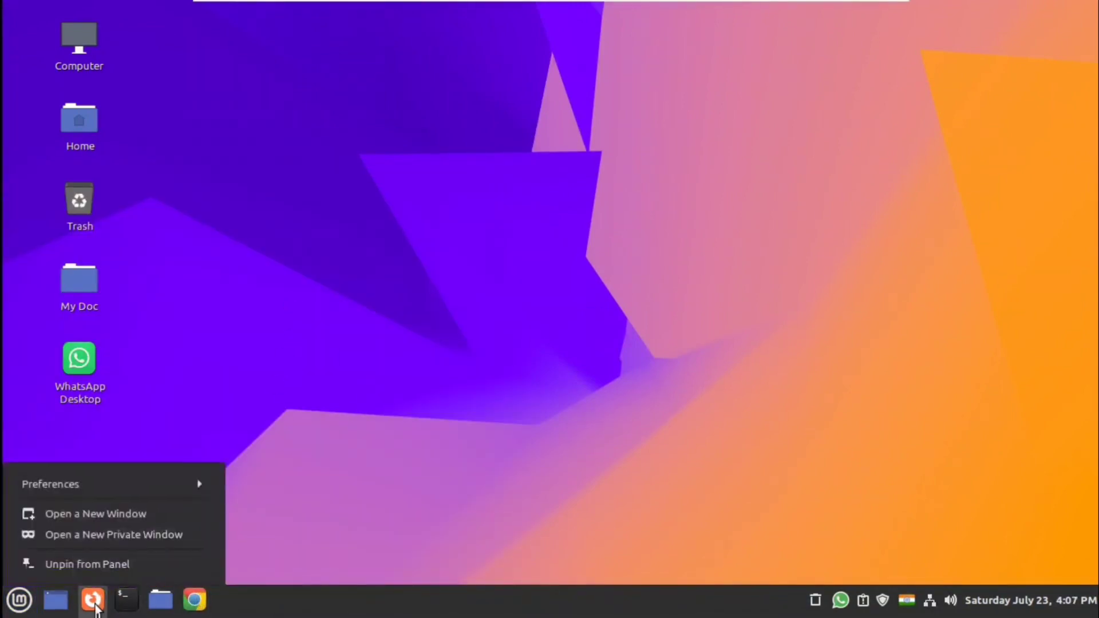
click(101, 564)
click(19, 599)
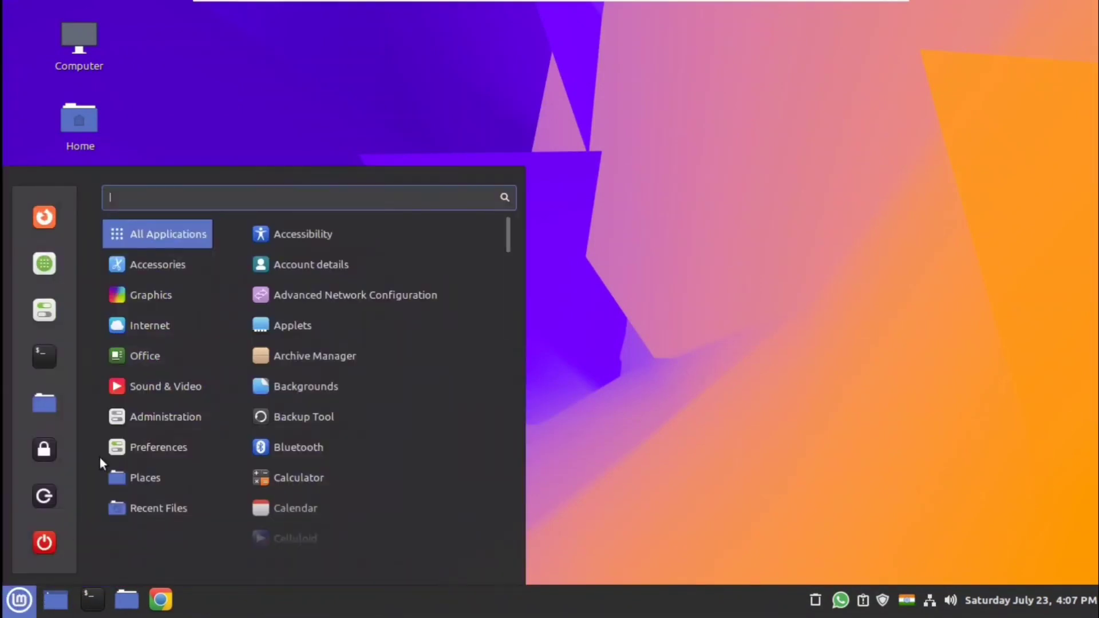
mouse_move(156, 324)
right_click(332, 233)
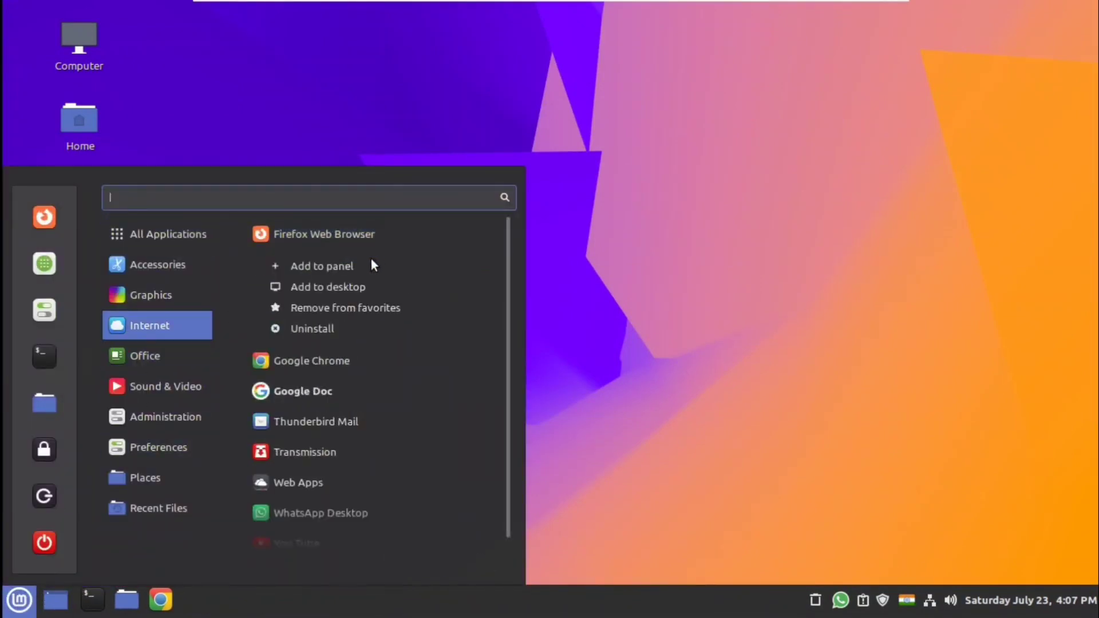
click(362, 328)
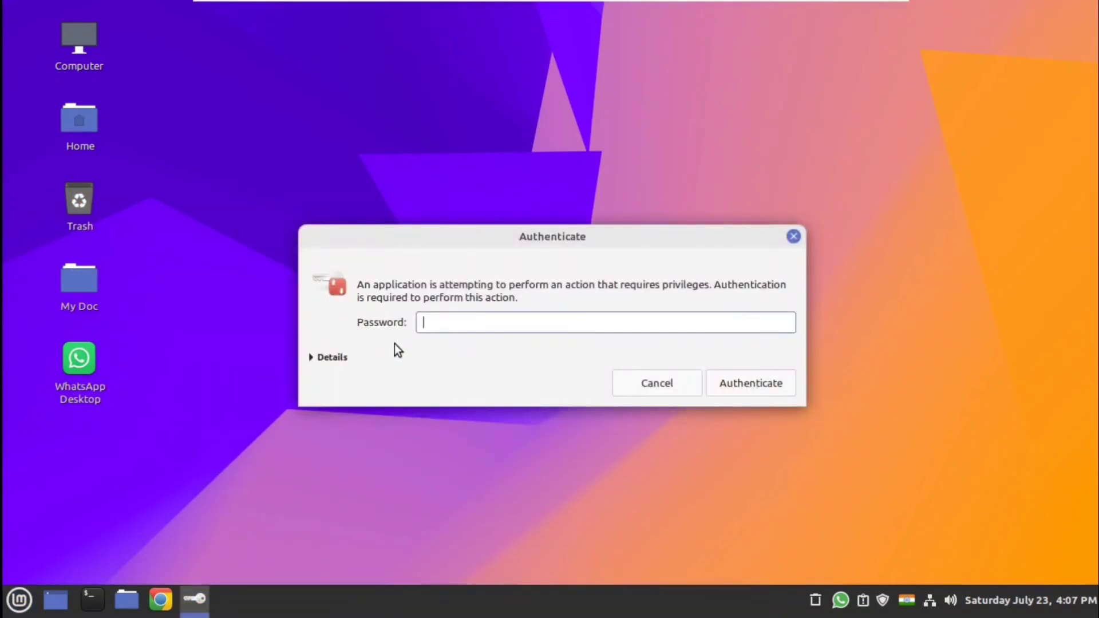
key(Return)
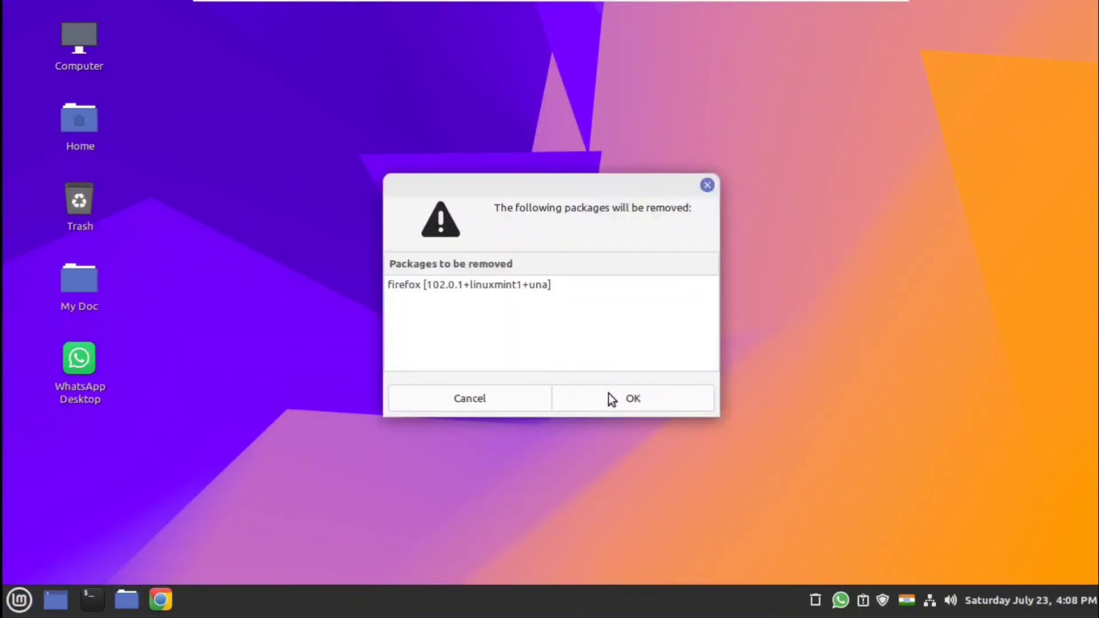